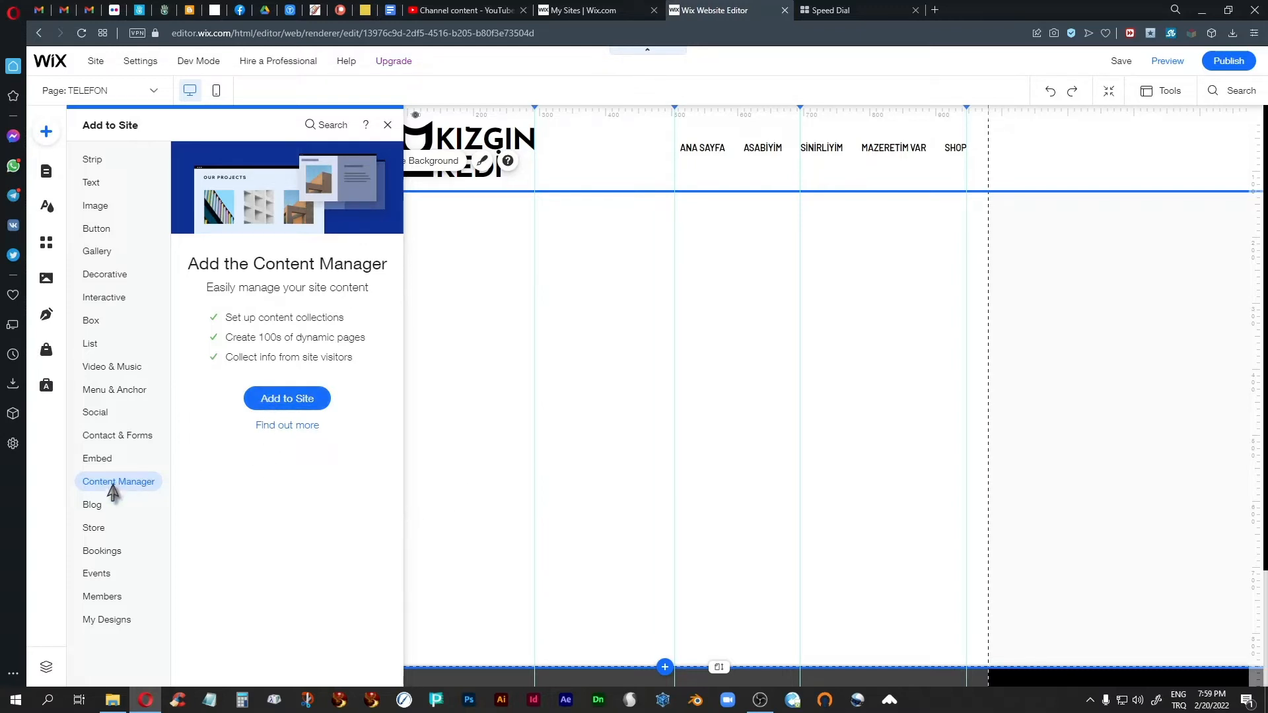
Step: Add the Content Manager to the site with the Projects preset, then close the new collection and the pages list
{"action": "left_click", "coordinate": [299, 400]}
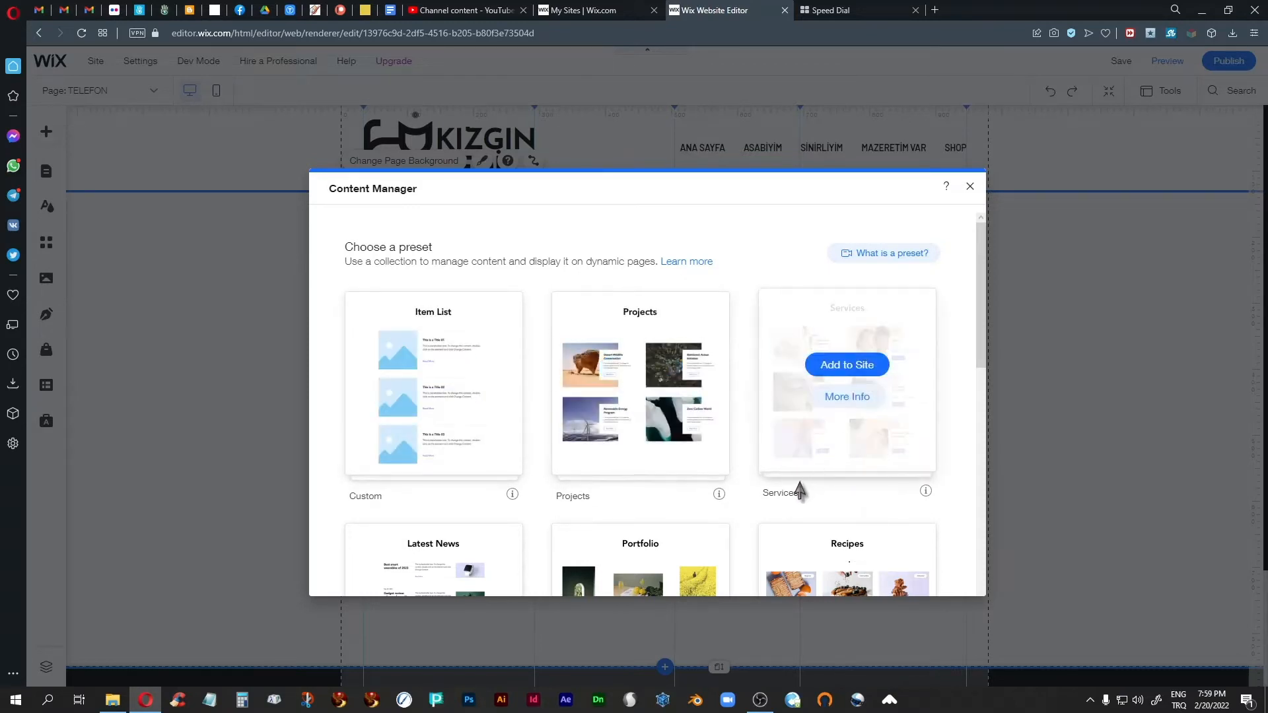
{"action": "scroll", "coordinate": [729, 445], "scroll_direction": "down", "scroll_amount": 4}
{"action": "scroll", "coordinate": [729, 444], "scroll_direction": "down", "scroll_amount": 4}
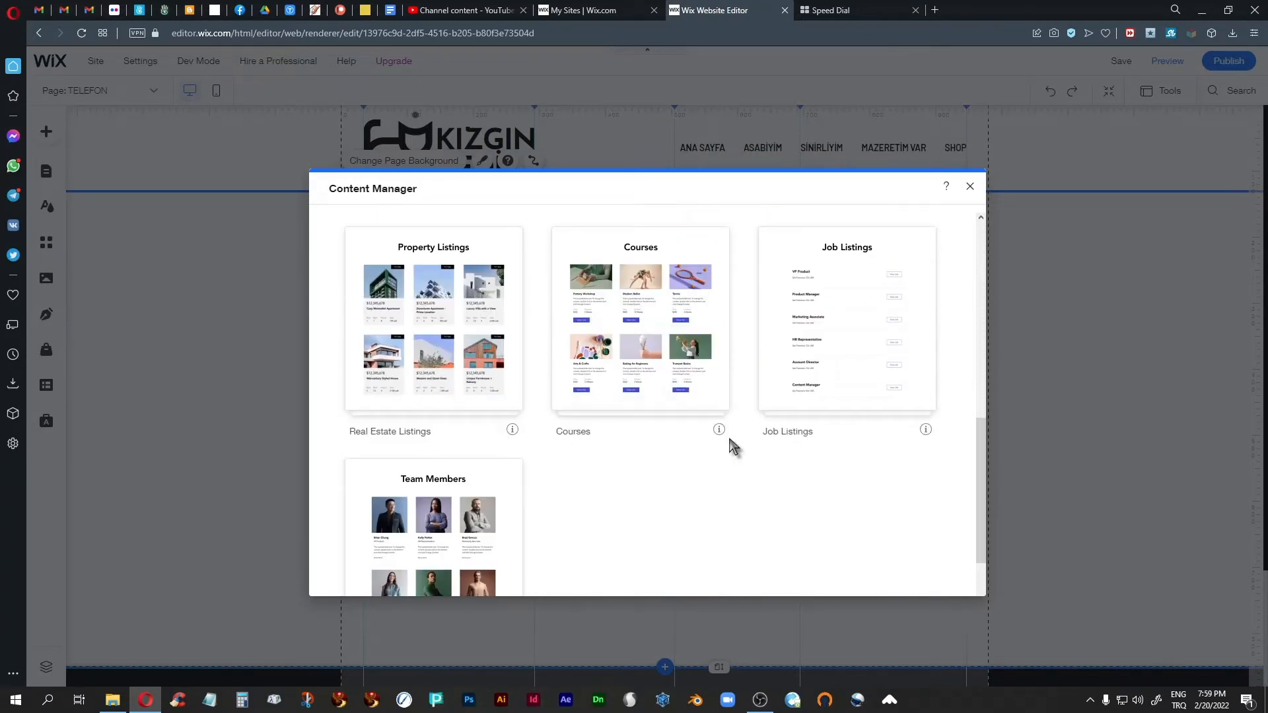
{"action": "scroll", "coordinate": [729, 444], "scroll_direction": "up", "scroll_amount": 8}
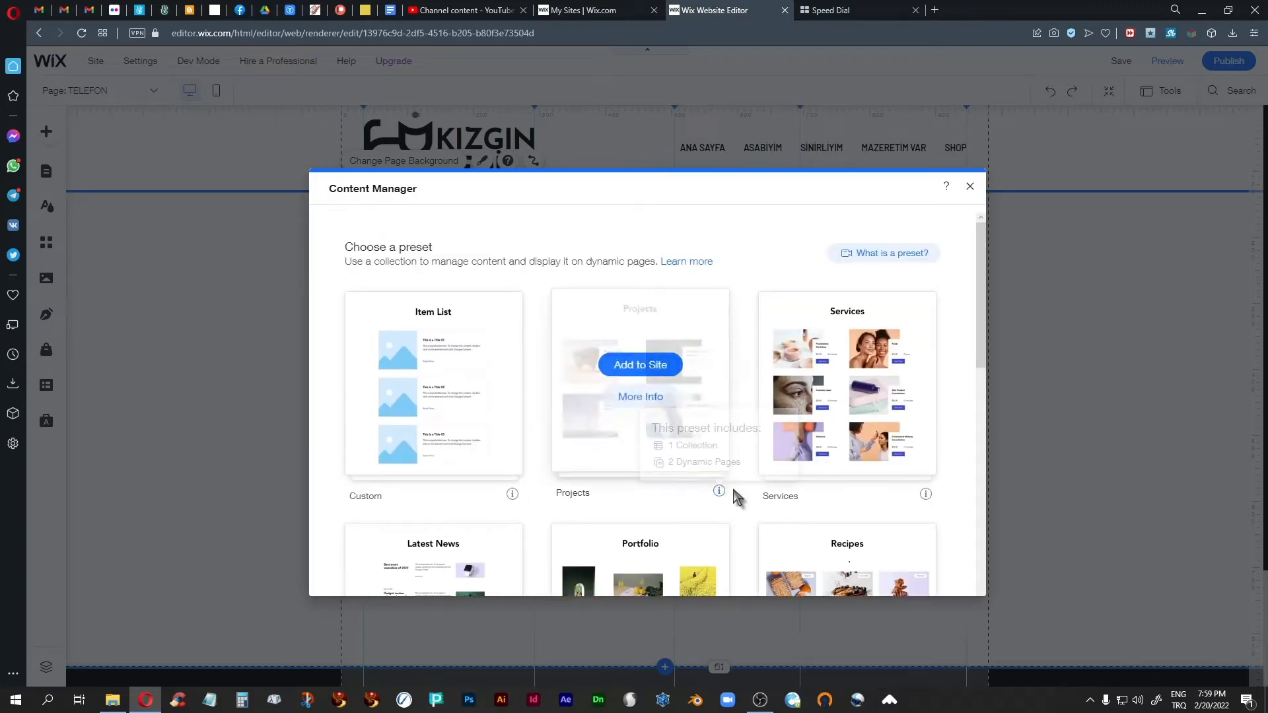
{"action": "scroll", "coordinate": [743, 487], "scroll_direction": "down", "scroll_amount": 9}
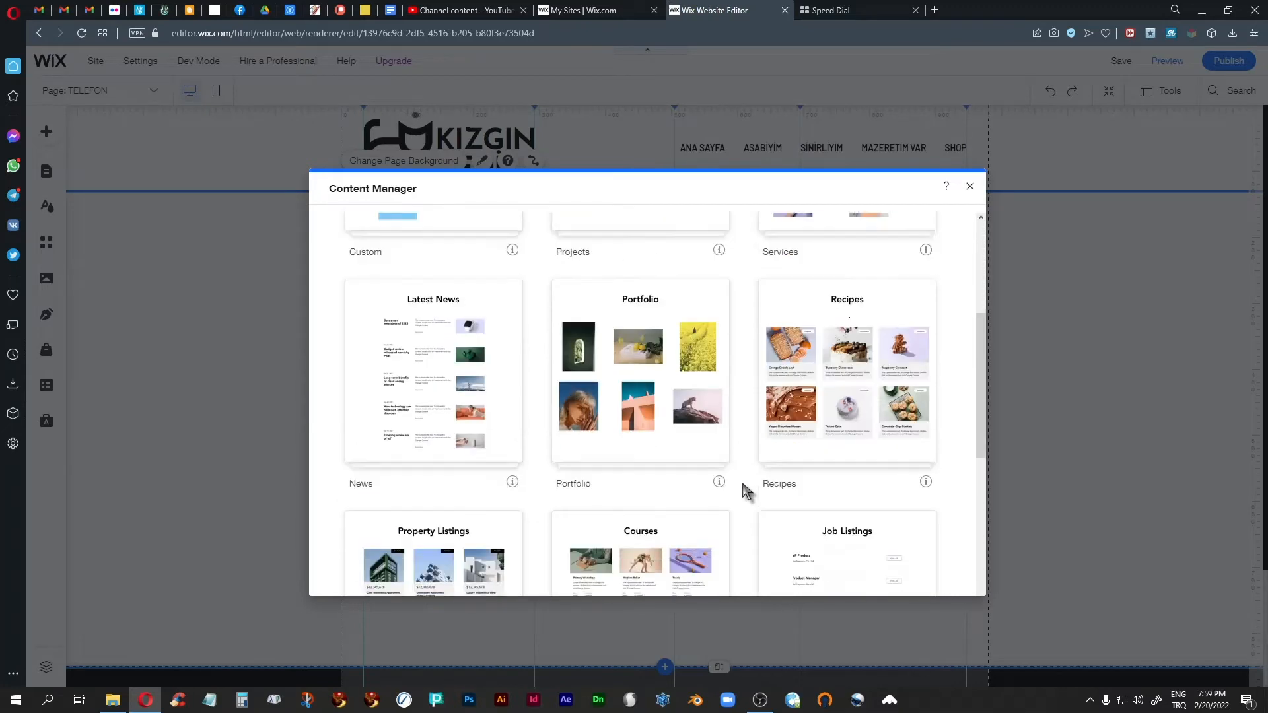
{"action": "scroll", "coordinate": [742, 484], "scroll_direction": "up", "scroll_amount": 3}
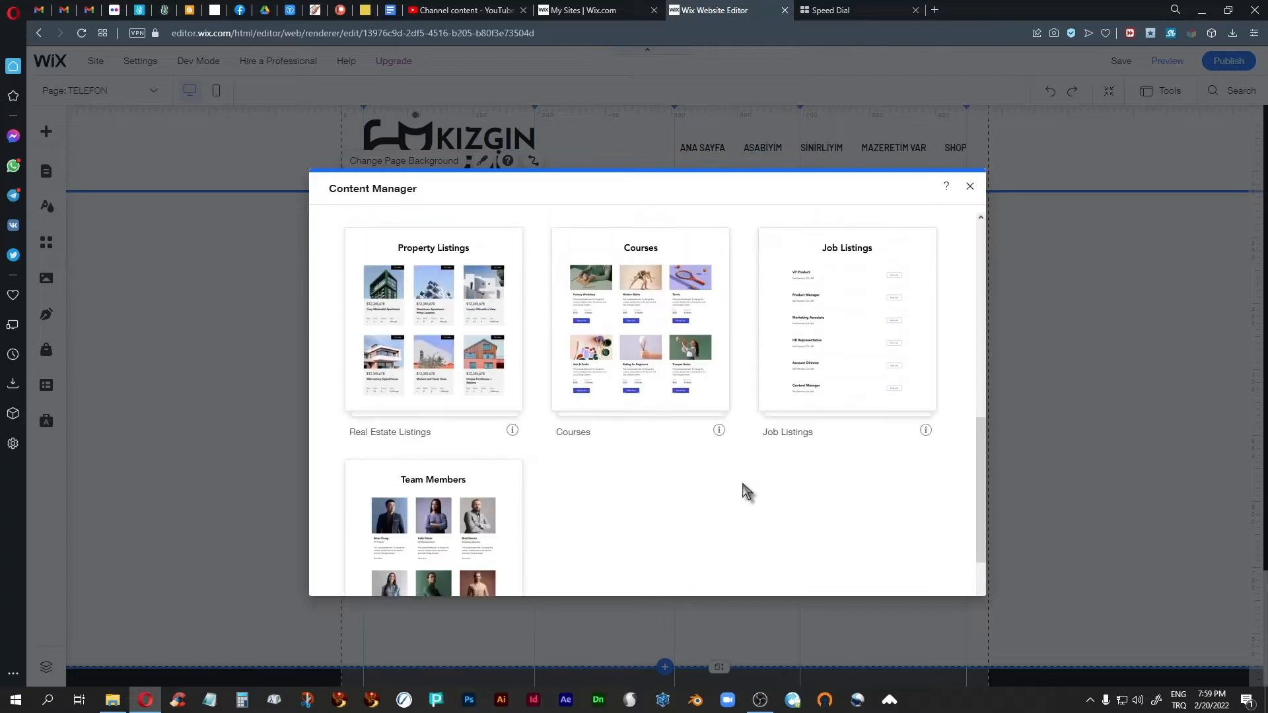
{"action": "mouse_move", "coordinate": [639, 430]}
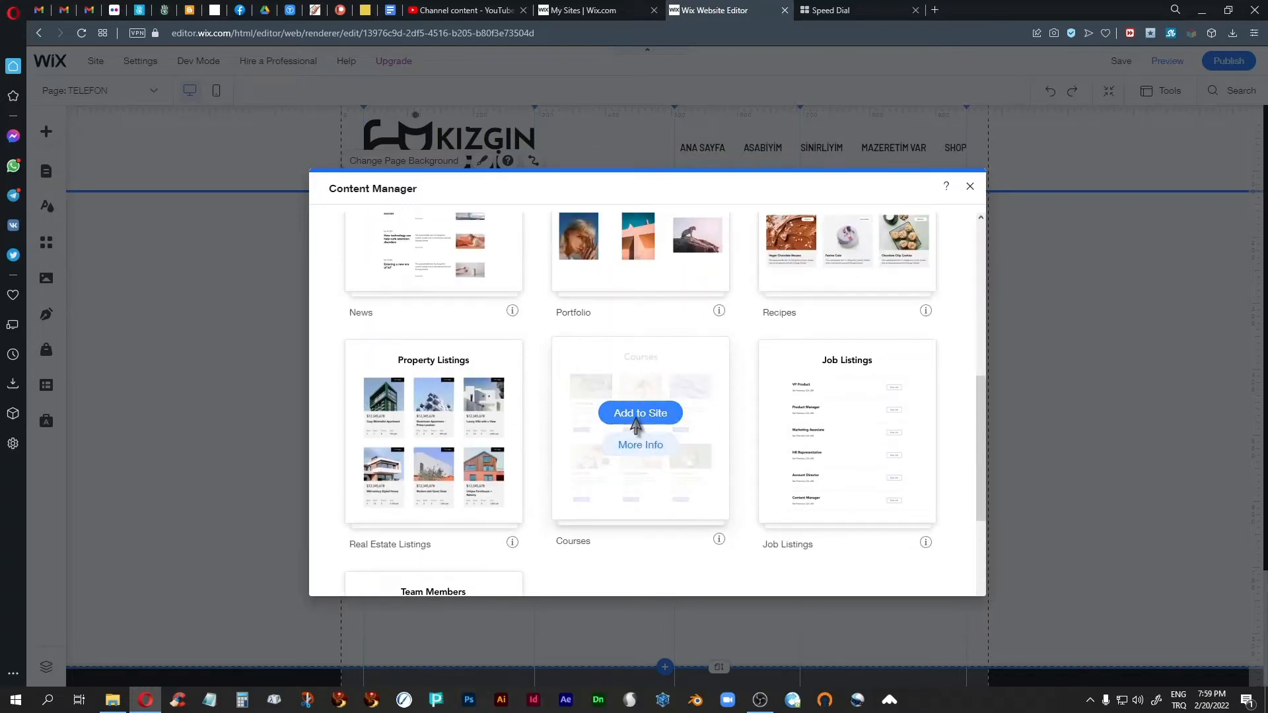
{"action": "scroll", "coordinate": [634, 424], "scroll_direction": "up", "scroll_amount": 6}
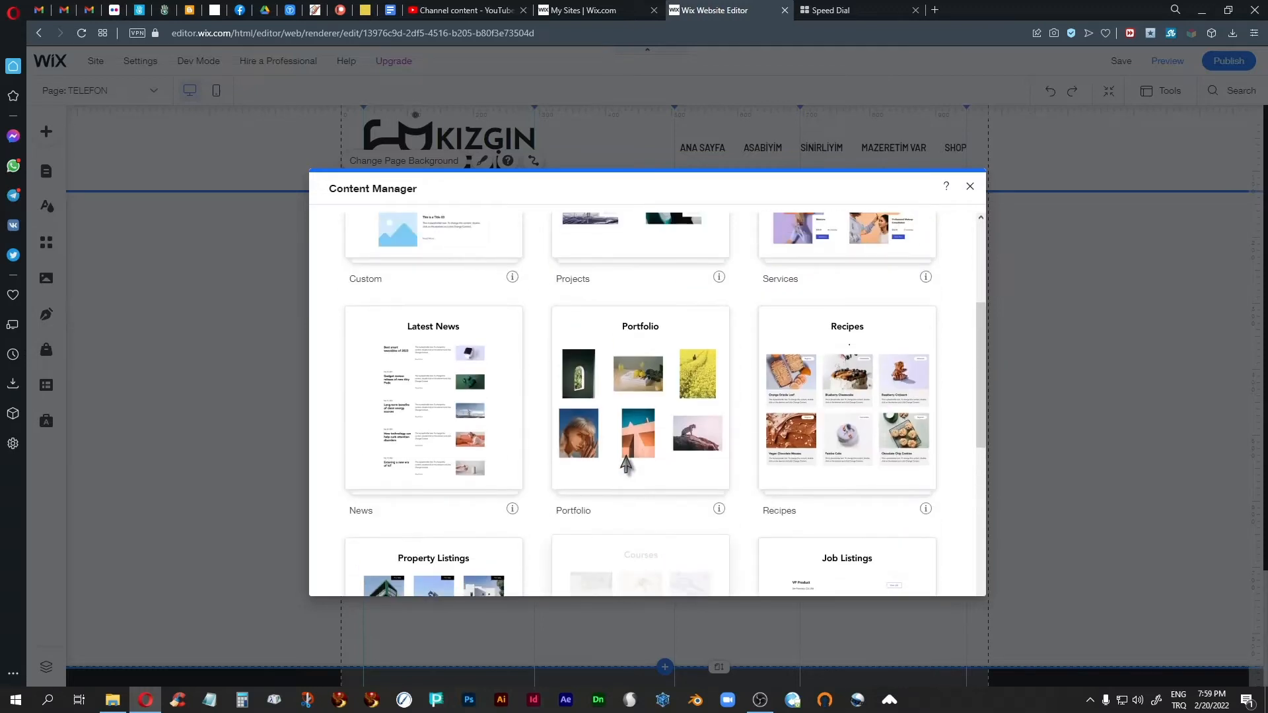
{"action": "left_click", "coordinate": [641, 375]}
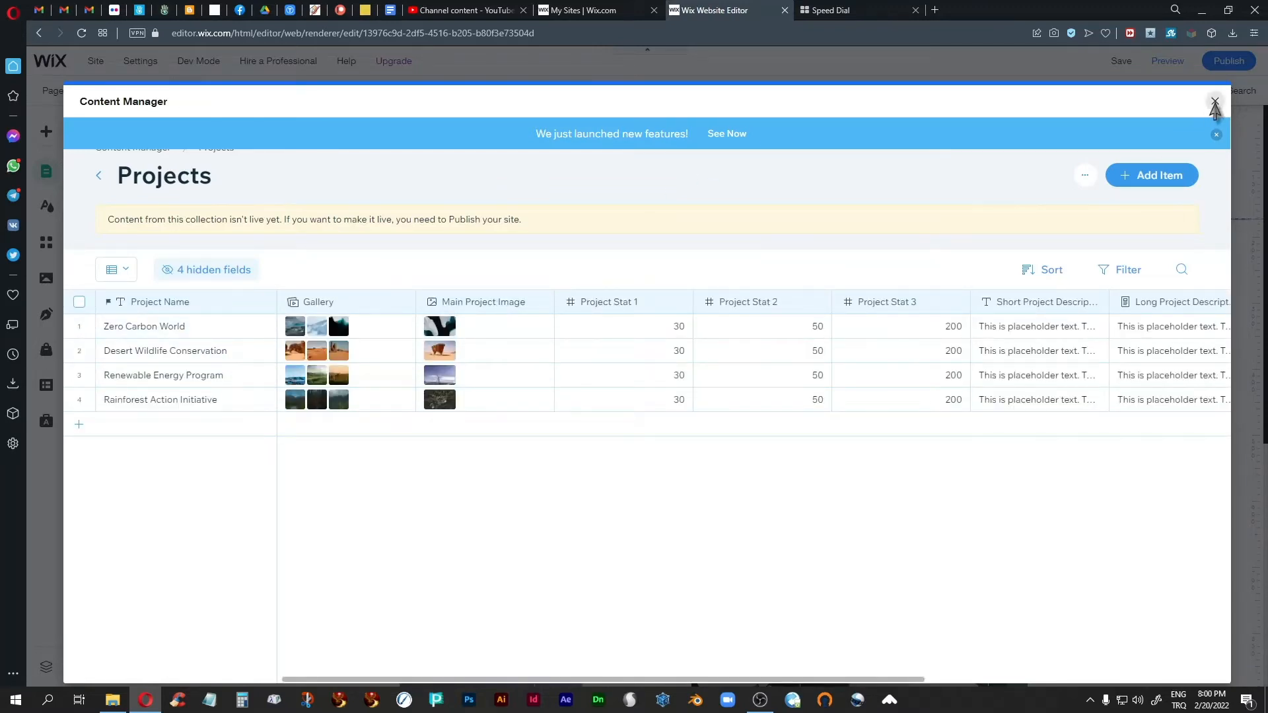
{"action": "left_click", "coordinate": [1214, 102]}
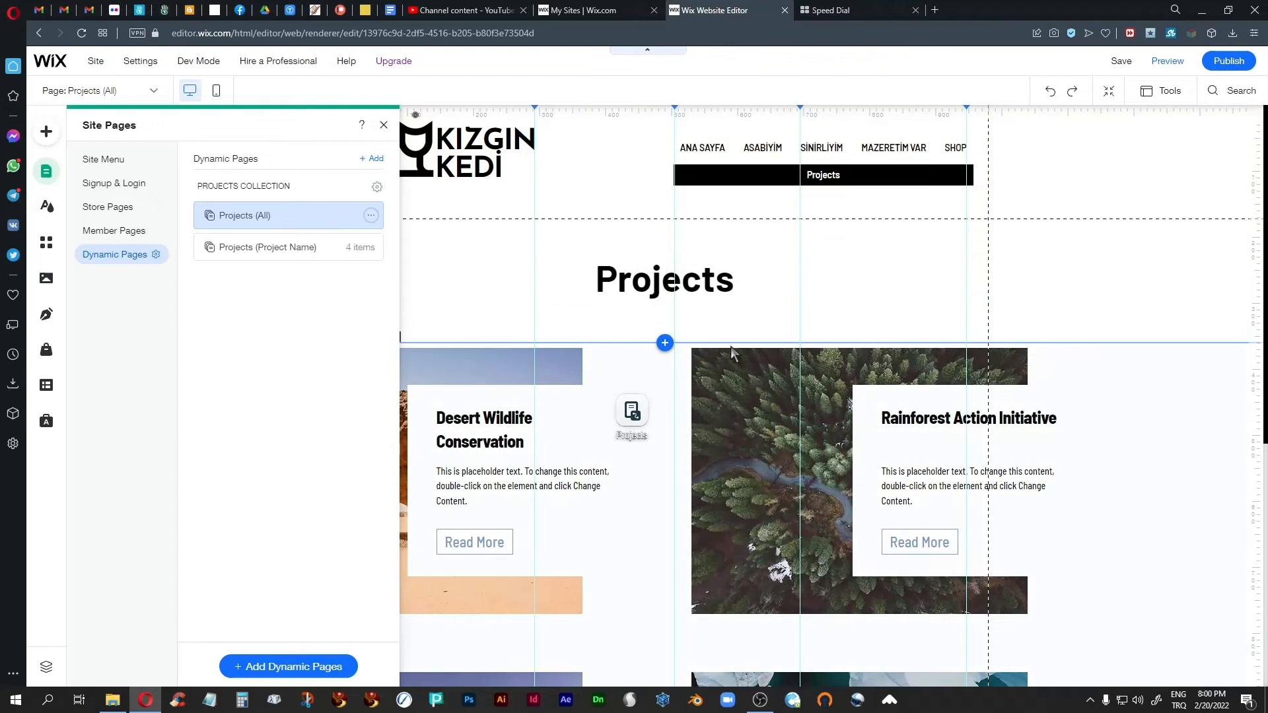
{"action": "left_click", "coordinate": [381, 161]}
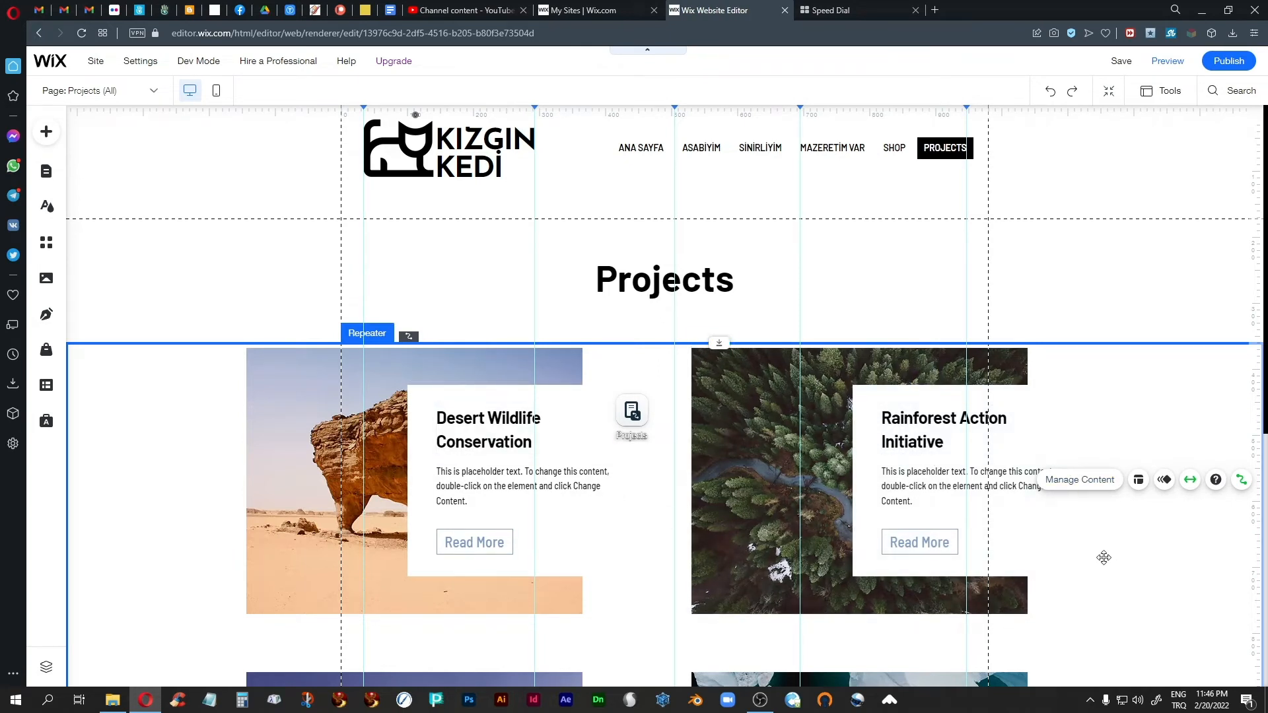
Step: Preview the site and look over the project cards on the Projects page
{"action": "scroll", "coordinate": [1104, 557], "scroll_direction": "down", "scroll_amount": 3}
{"action": "scroll", "coordinate": [1105, 557], "scroll_direction": "up", "scroll_amount": 3}
{"action": "left_click", "coordinate": [1168, 62]}
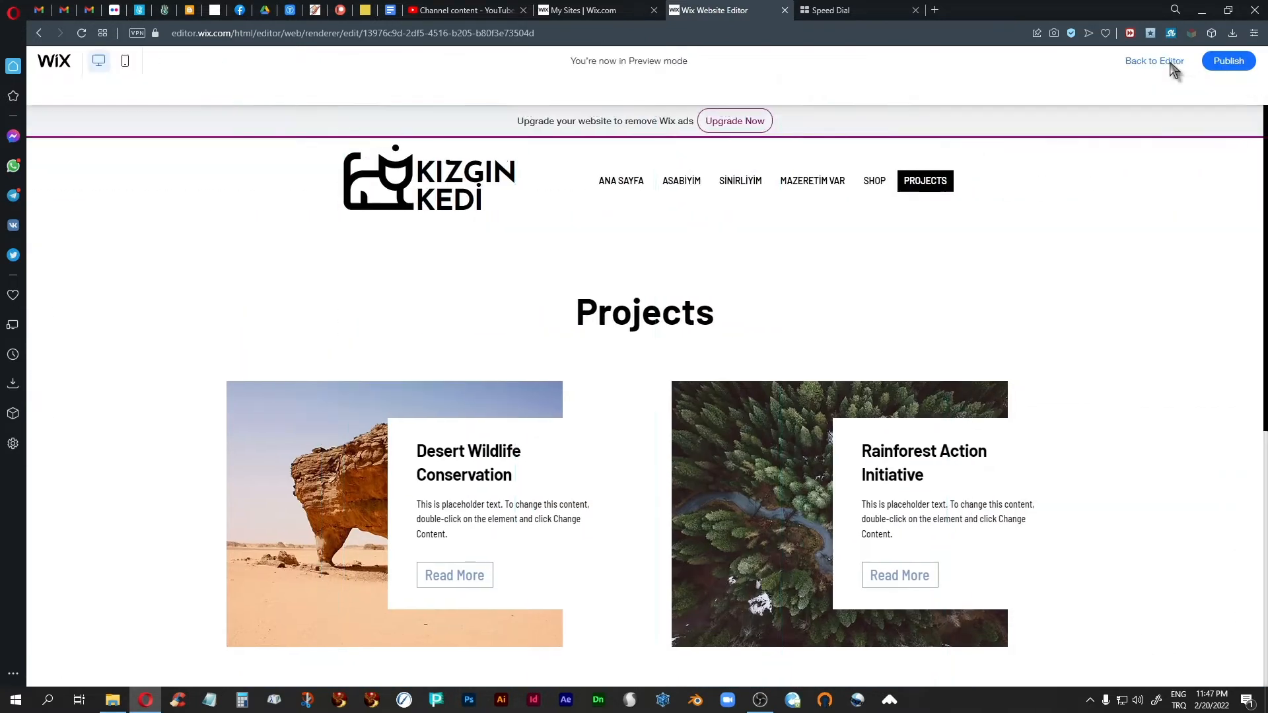
{"action": "scroll", "coordinate": [1131, 447], "scroll_direction": "down", "scroll_amount": 1}
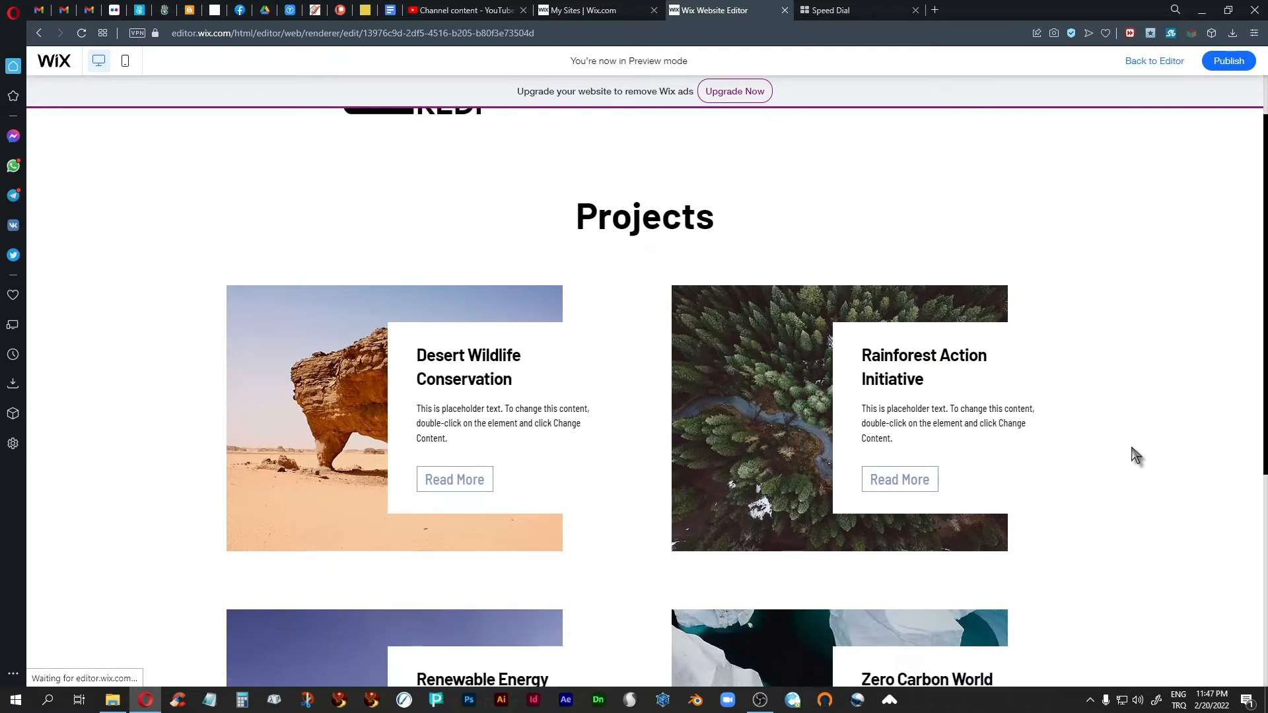
{"action": "scroll", "coordinate": [1133, 445], "scroll_direction": "up", "scroll_amount": 1}
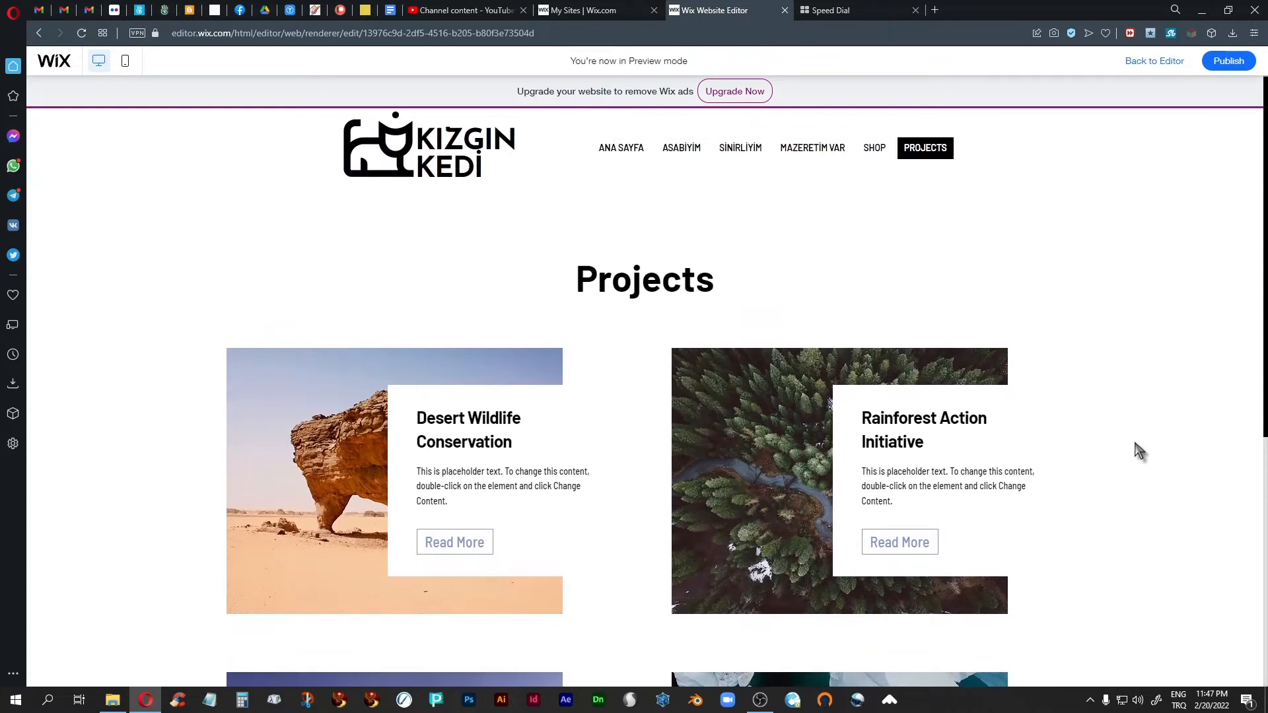
{"action": "scroll", "coordinate": [1133, 445], "scroll_direction": "down", "scroll_amount": 1}
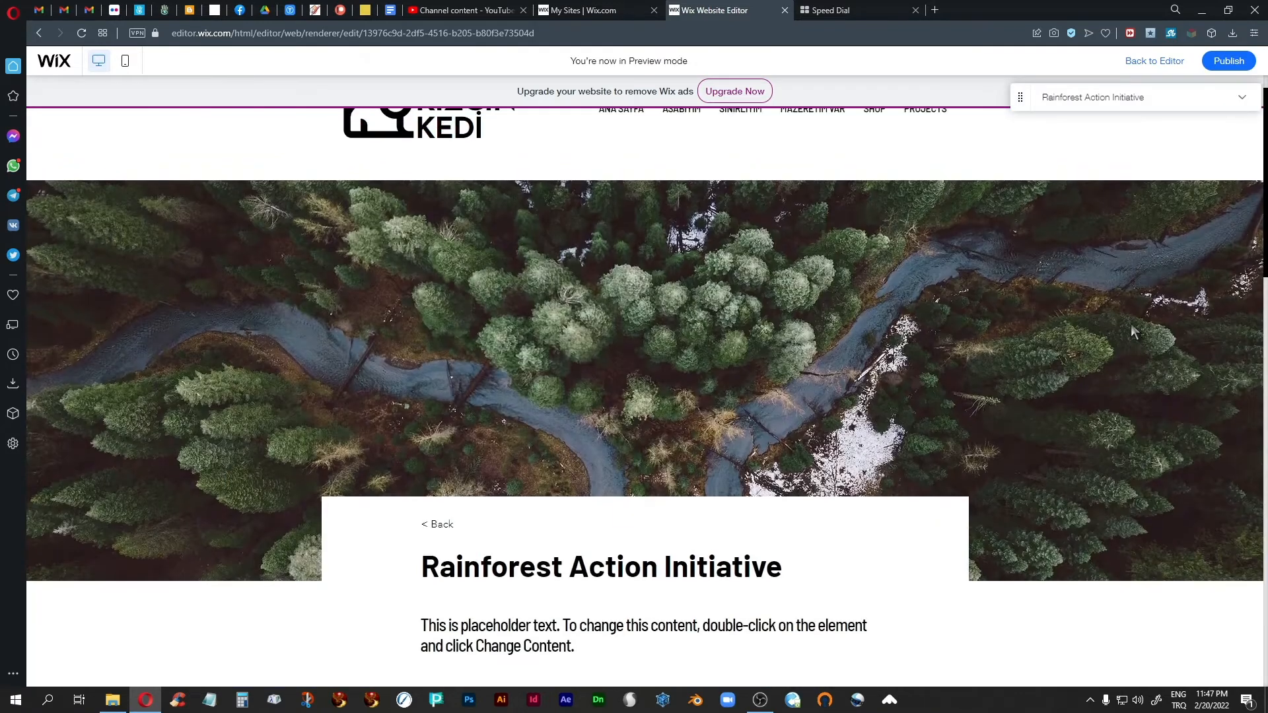
Step: Examine the Rainforest Action Initiative and Desert Wildlife Conservation project pages in the preview and return to the editor
{"action": "scroll", "coordinate": [688, 400], "scroll_direction": "down", "scroll_amount": 6}
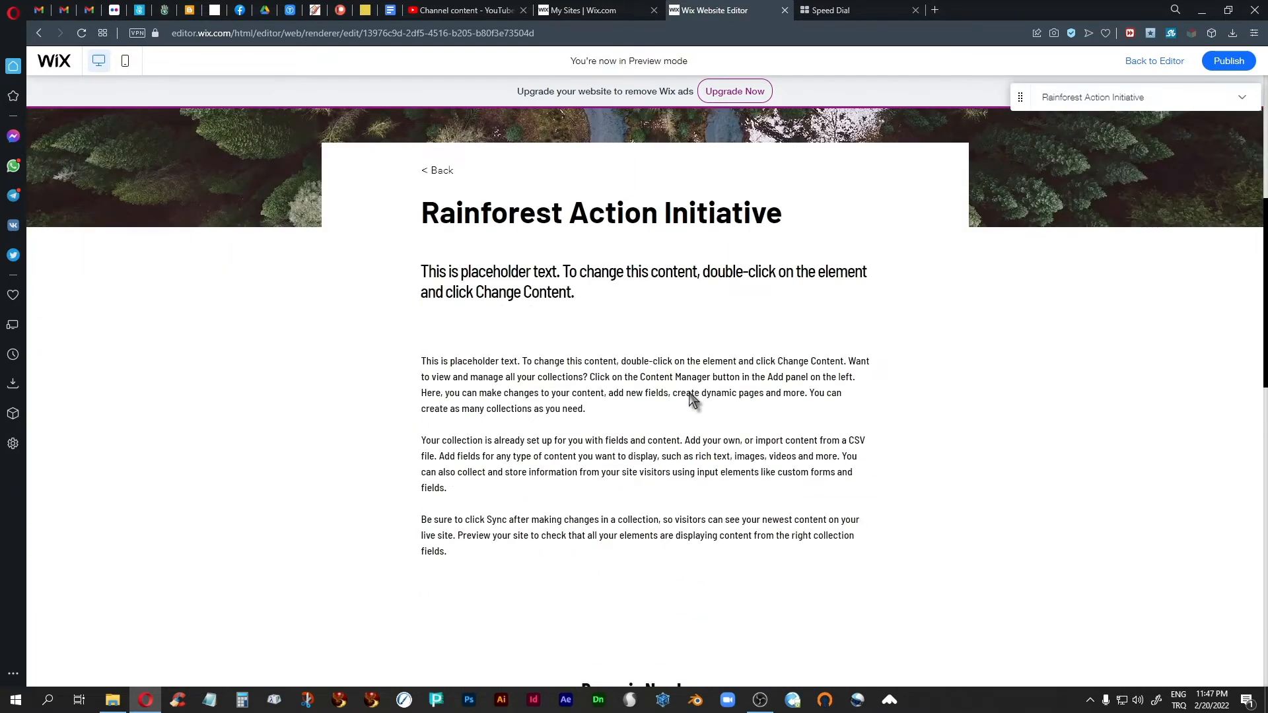
{"action": "scroll", "coordinate": [690, 392], "scroll_direction": "up", "scroll_amount": 3}
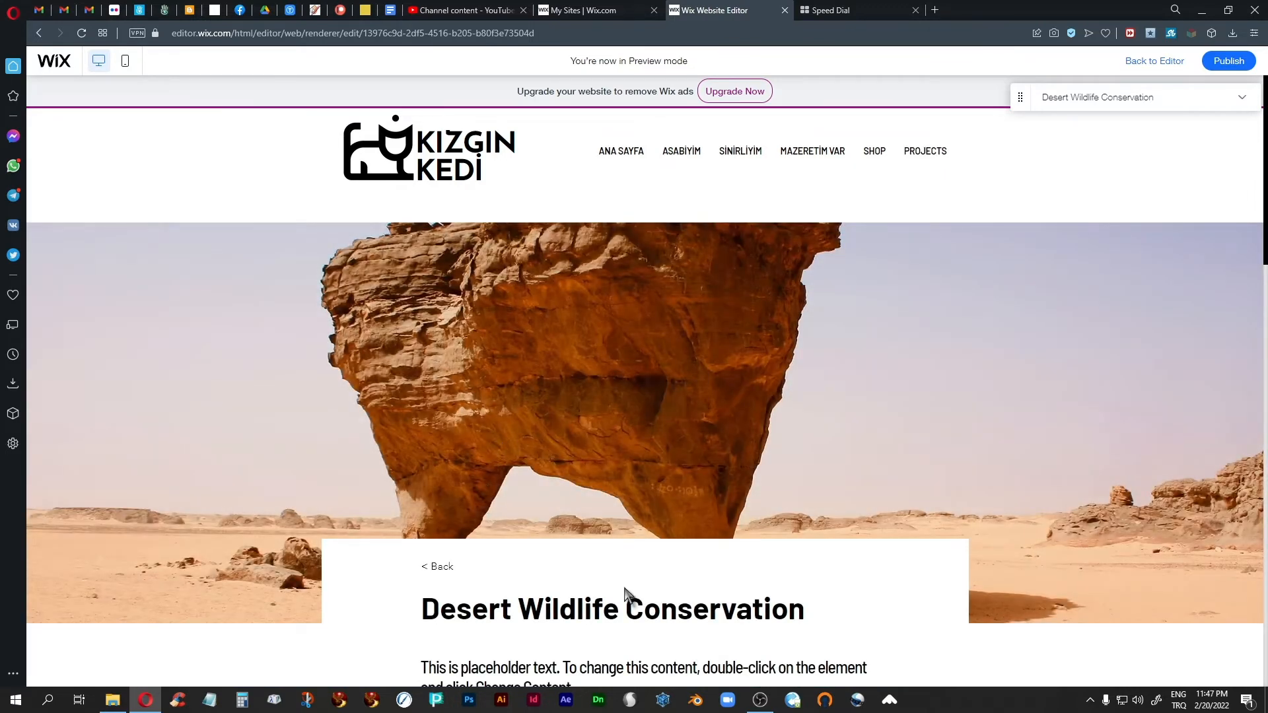
{"action": "scroll", "coordinate": [661, 543], "scroll_direction": "down", "scroll_amount": 4}
{"action": "scroll", "coordinate": [660, 543], "scroll_direction": "up", "scroll_amount": 3}
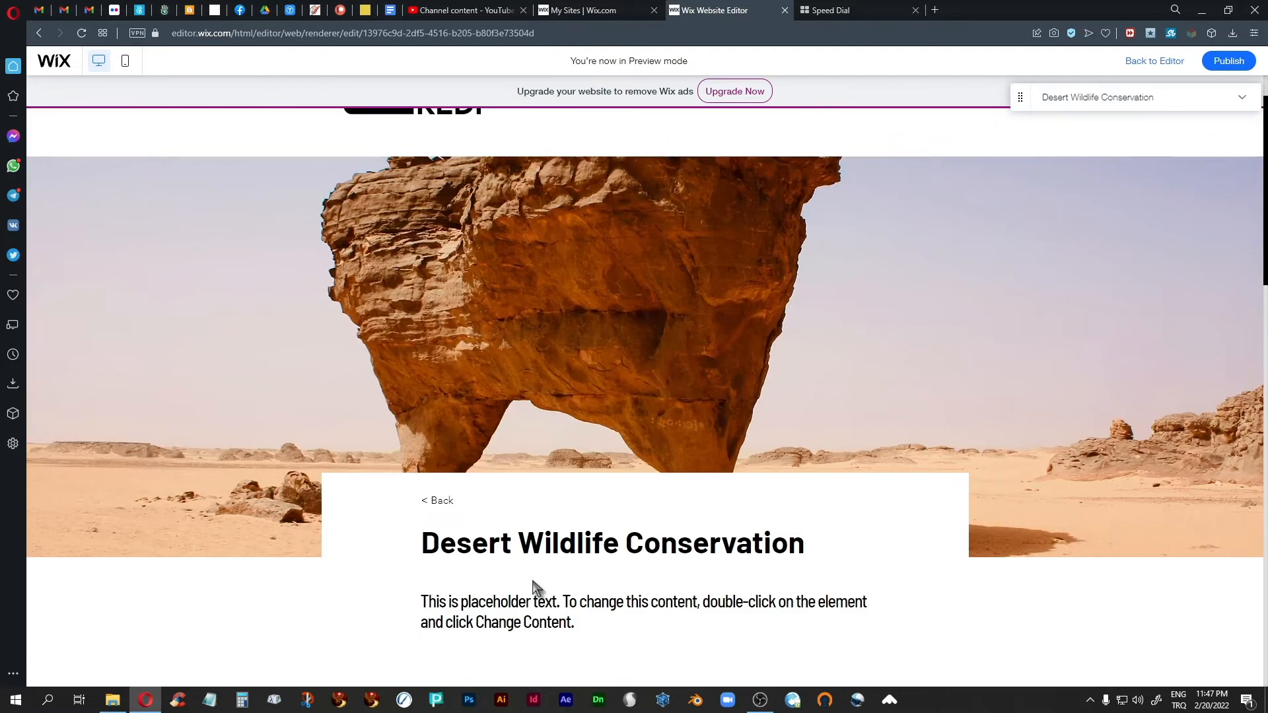
{"action": "left_click", "coordinate": [434, 504]}
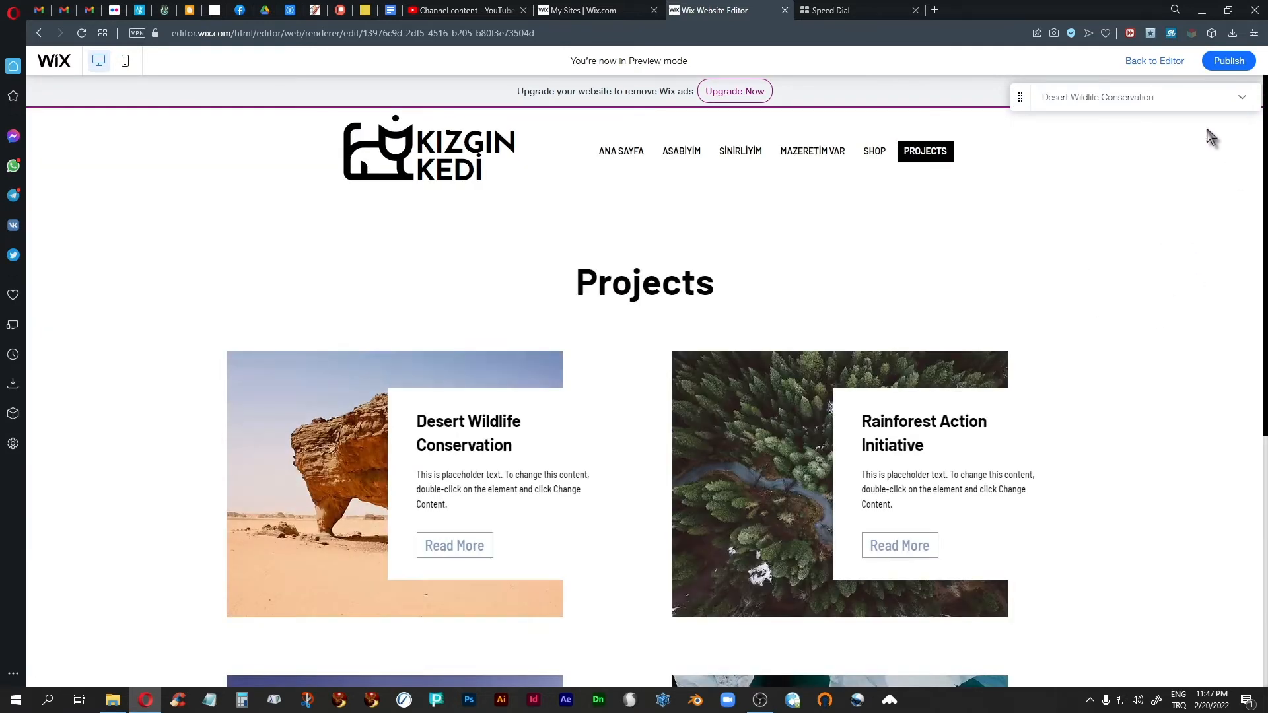
{"action": "left_click", "coordinate": [1153, 62]}
Step: Open the Projects collection for changing content from the Desert Wildlife Conservation title text in the repeater
{"action": "left_click", "coordinate": [466, 419]}
{"action": "left_click", "coordinate": [462, 417]}
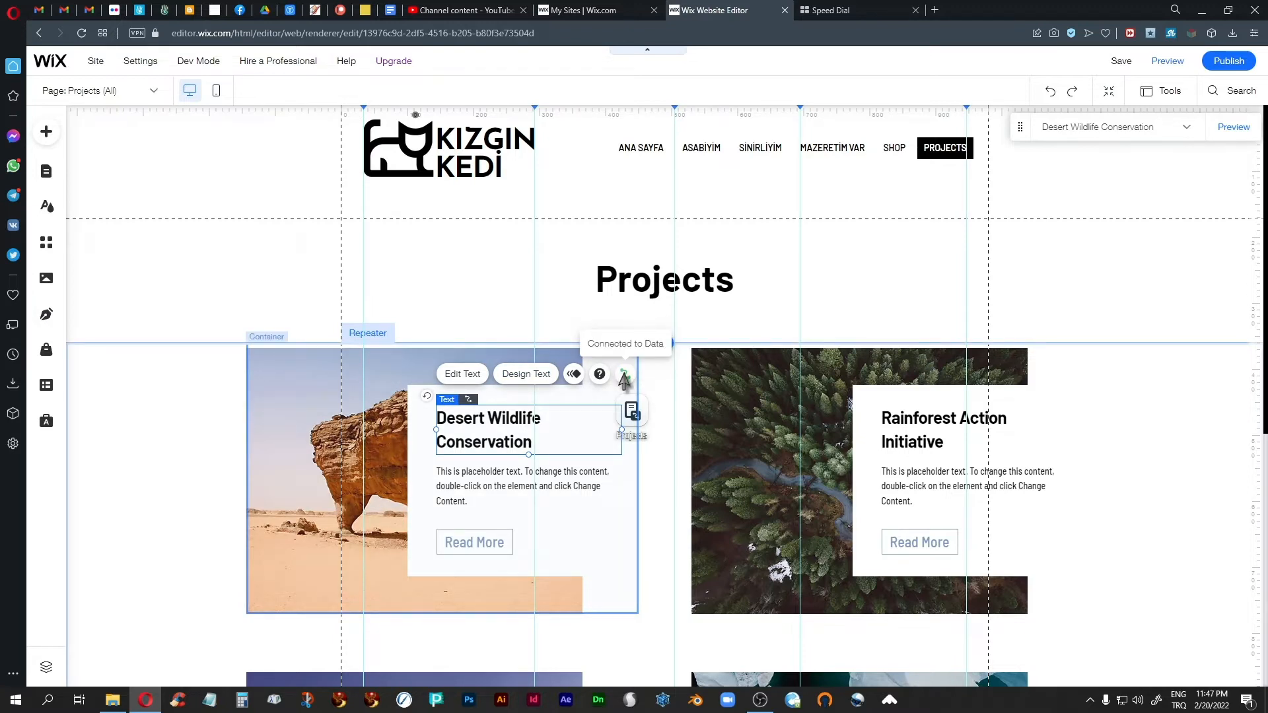
{"action": "left_click", "coordinate": [463, 375]}
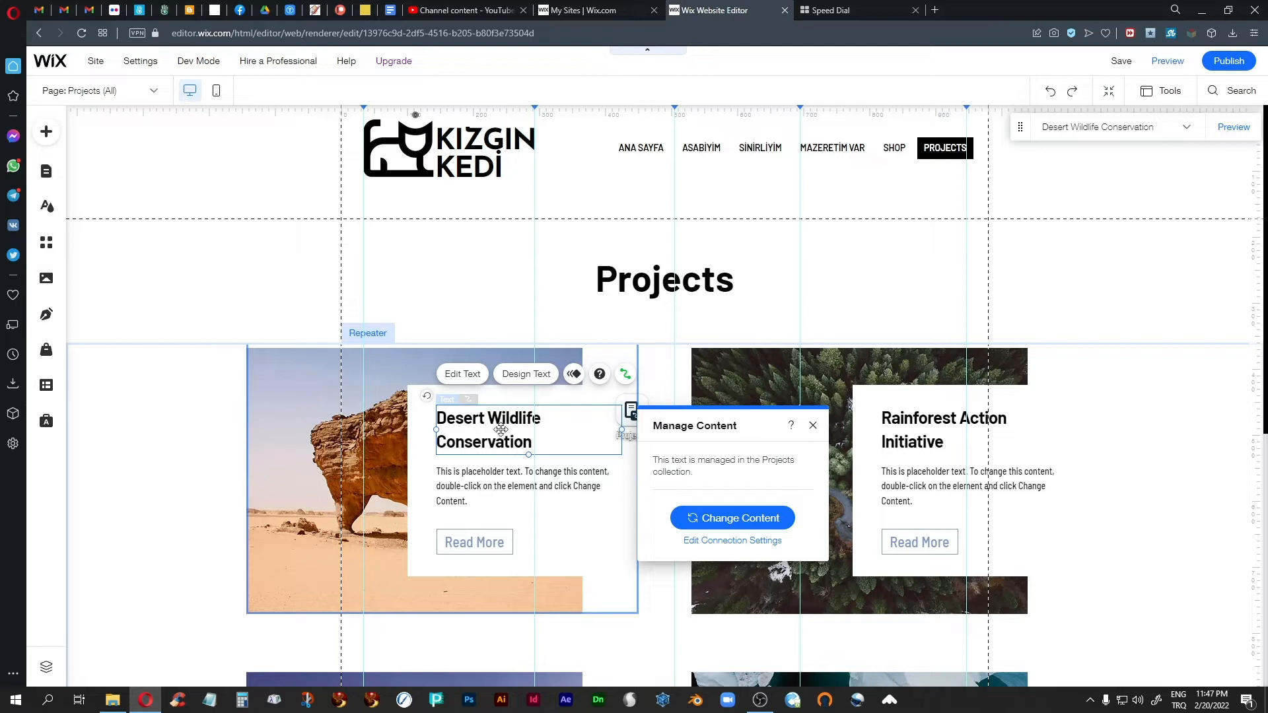
{"action": "left_click", "coordinate": [719, 525]}
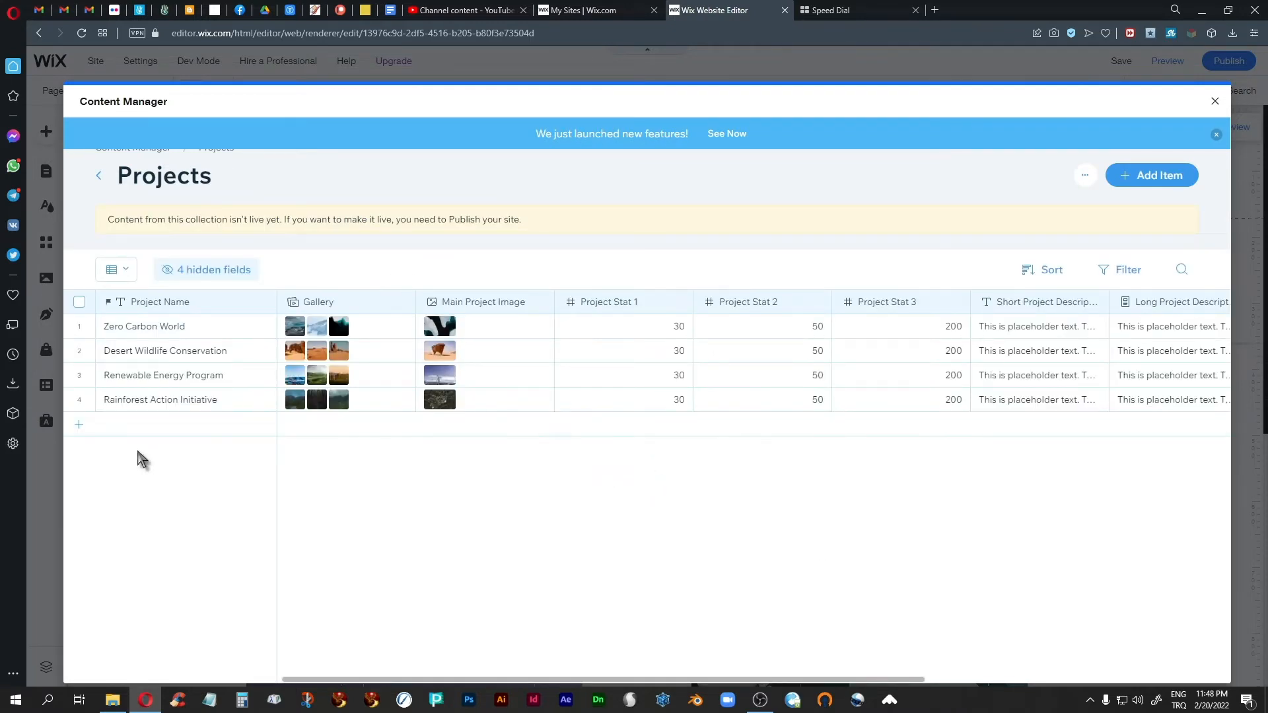
Step: Rename the Desert Wildlife Conservation project to "Something Else" in the Projects collection and close the collection
{"action": "left_click", "coordinate": [168, 357]}
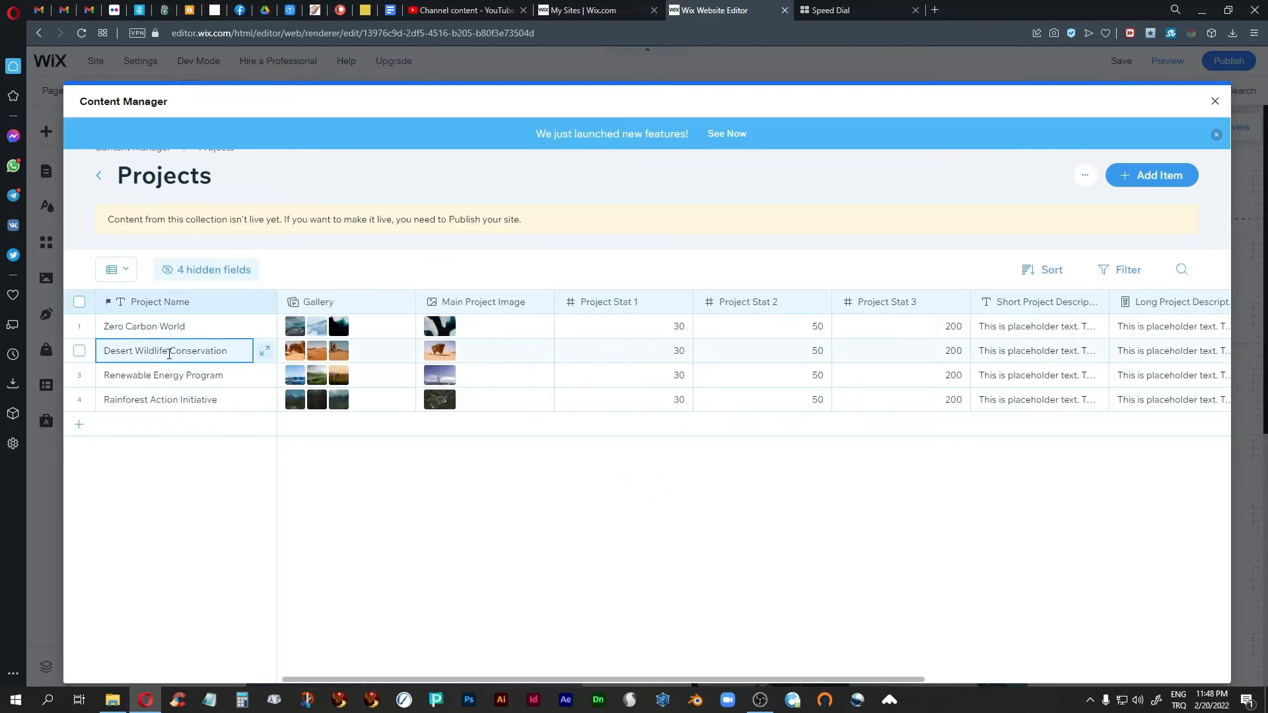
{"action": "left_click", "coordinate": [235, 352]}
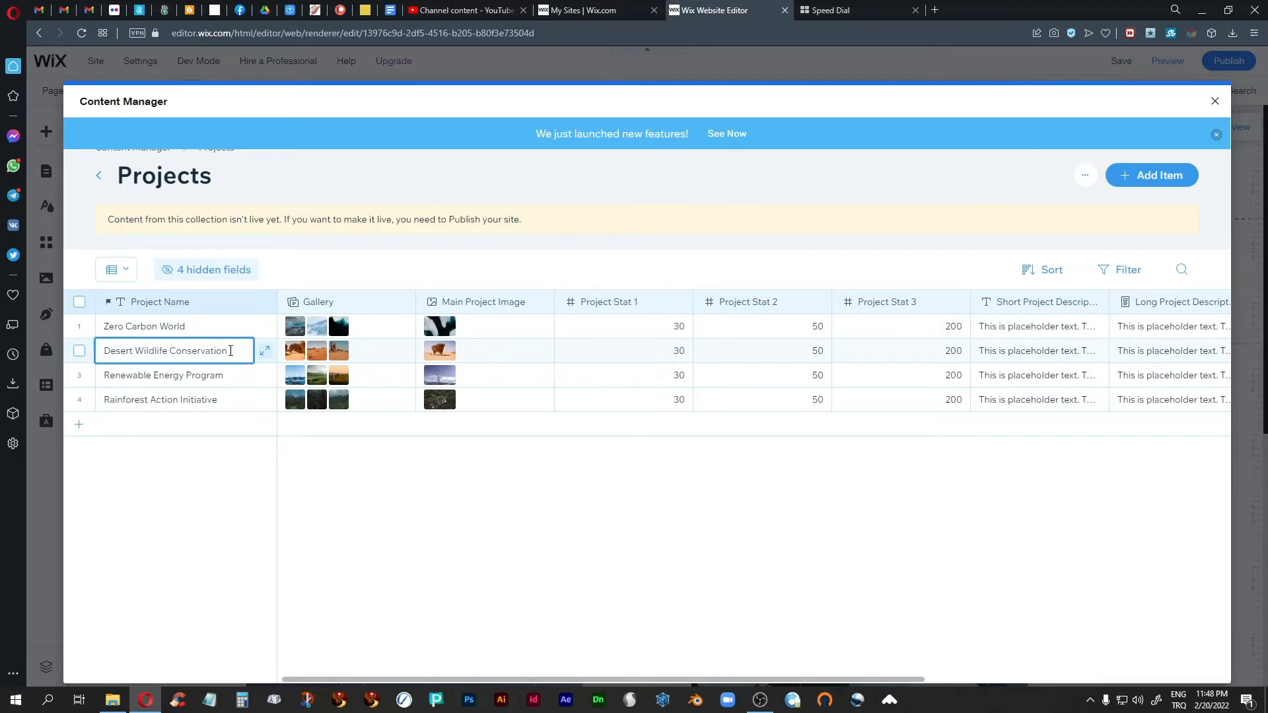
{"action": "key", "text": "Home"}
{"action": "type", "text": "Som"}
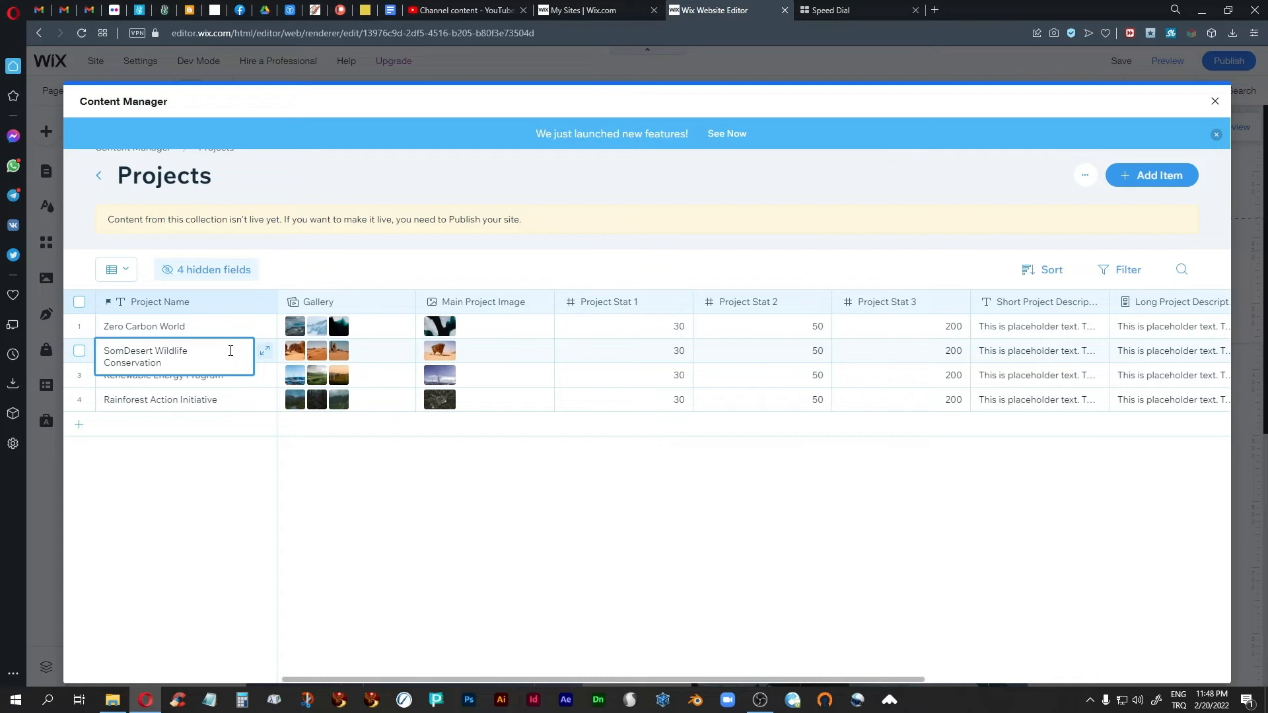
{"action": "left_click_drag", "start_coordinate": [193, 374], "coordinate": [100, 345]}
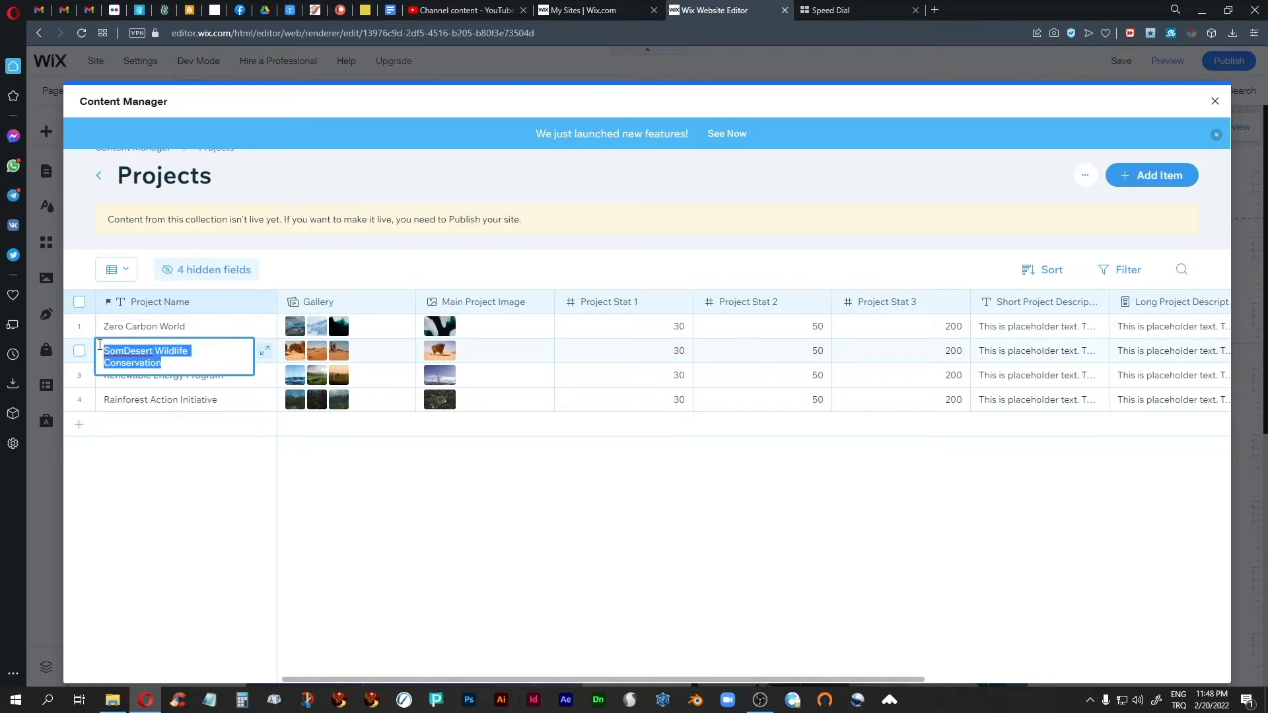
{"action": "type", "text": "Somet"}
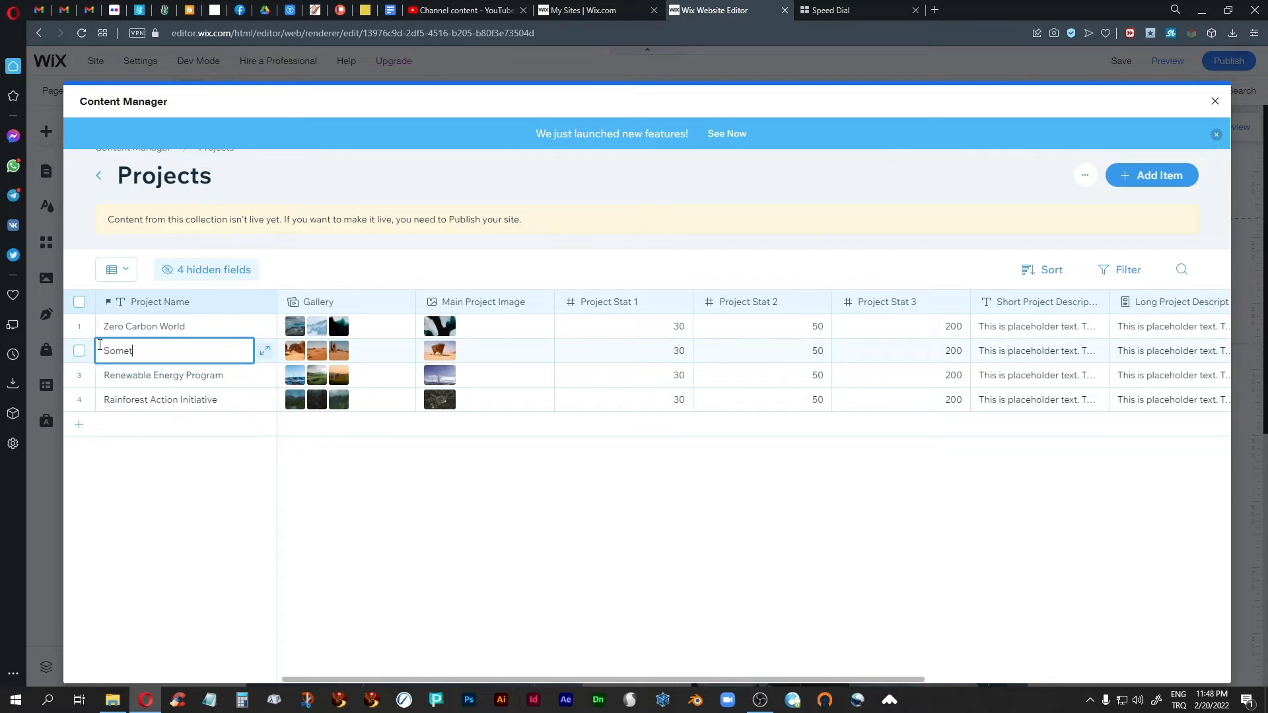
{"action": "type", "text": "hing Else"}
{"action": "key", "text": "Return"}
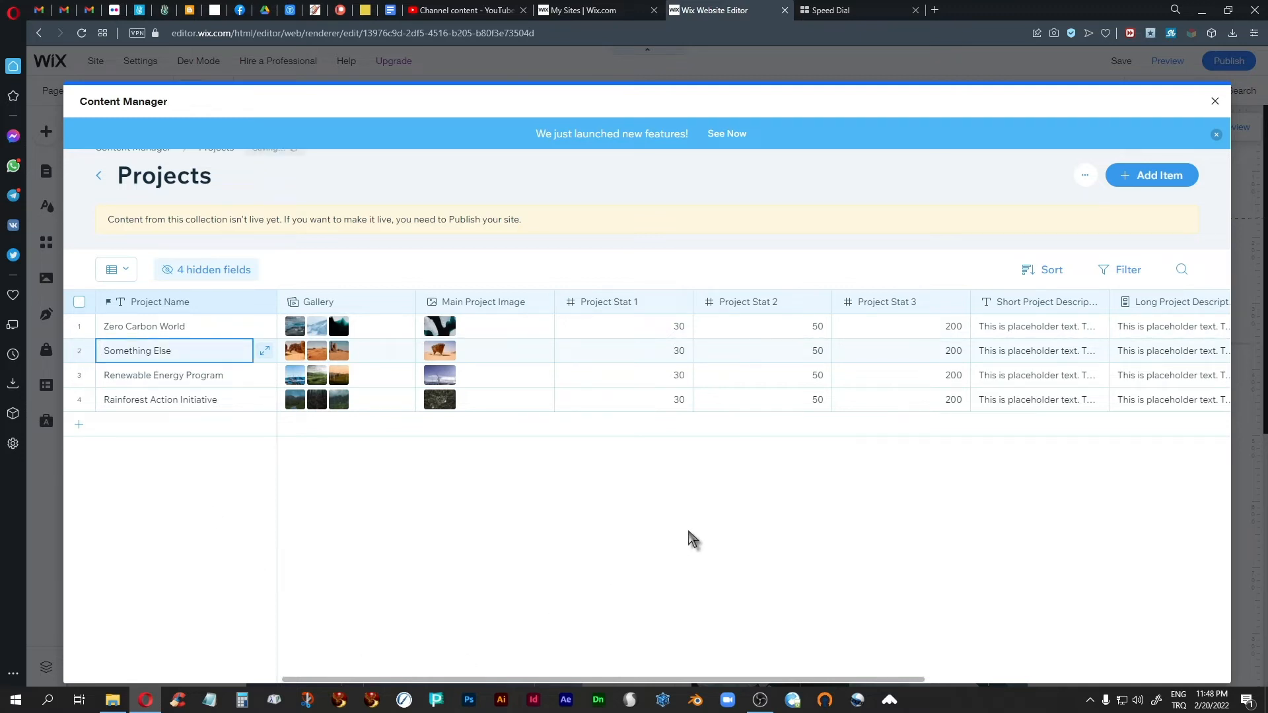
{"action": "left_click", "coordinate": [1214, 101]}
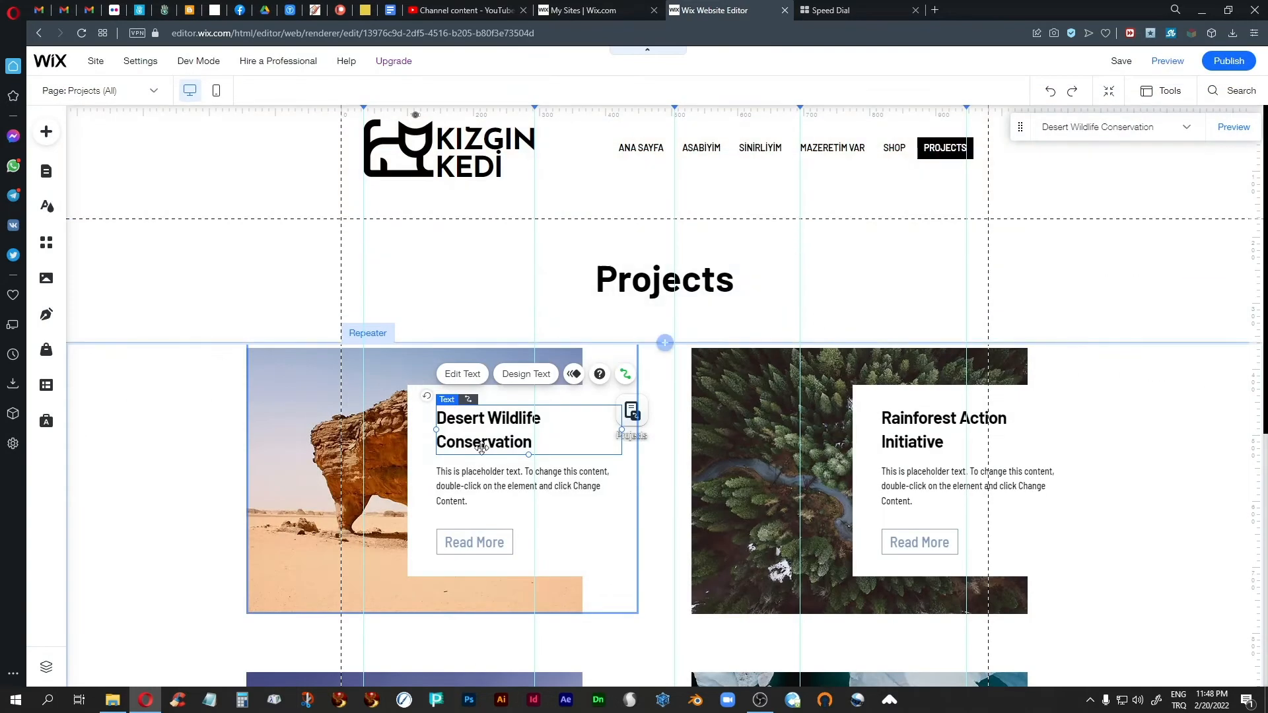
Step: Check the renamed project in the repeater, then preview the site and examine the Something Else project page
{"action": "left_click", "coordinate": [115, 411]}
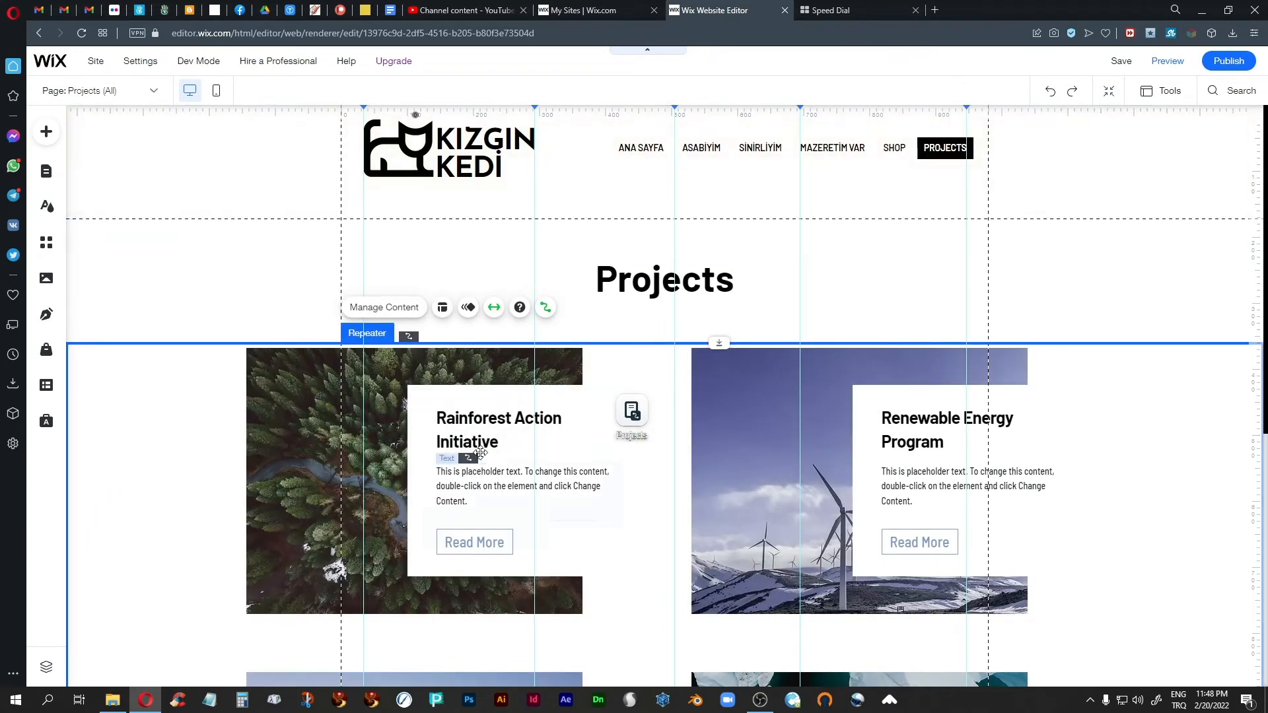
{"action": "scroll", "coordinate": [534, 484], "scroll_direction": "down", "scroll_amount": 4}
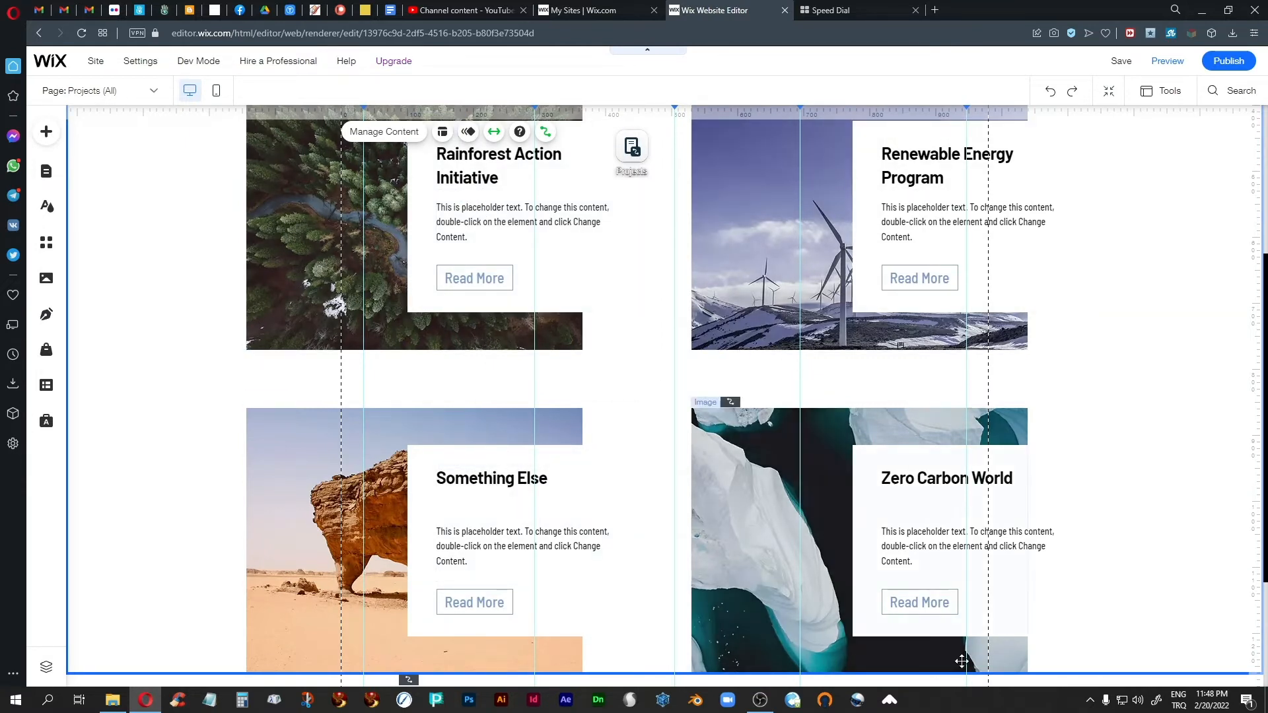
{"action": "scroll", "coordinate": [943, 615], "scroll_direction": "up", "scroll_amount": 2}
{"action": "scroll", "coordinate": [942, 615], "scroll_direction": "up", "scroll_amount": 2}
{"action": "left_click", "coordinate": [1168, 60]}
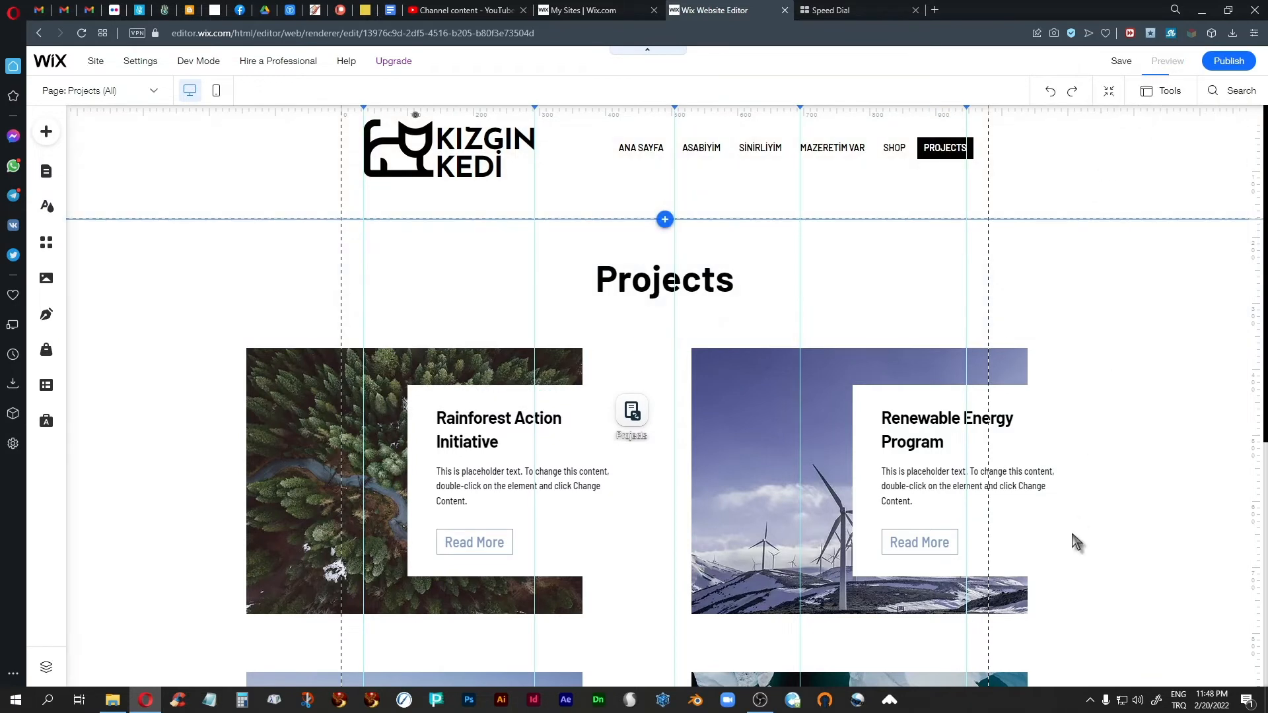
{"action": "scroll", "coordinate": [1103, 522], "scroll_direction": "down", "scroll_amount": 6}
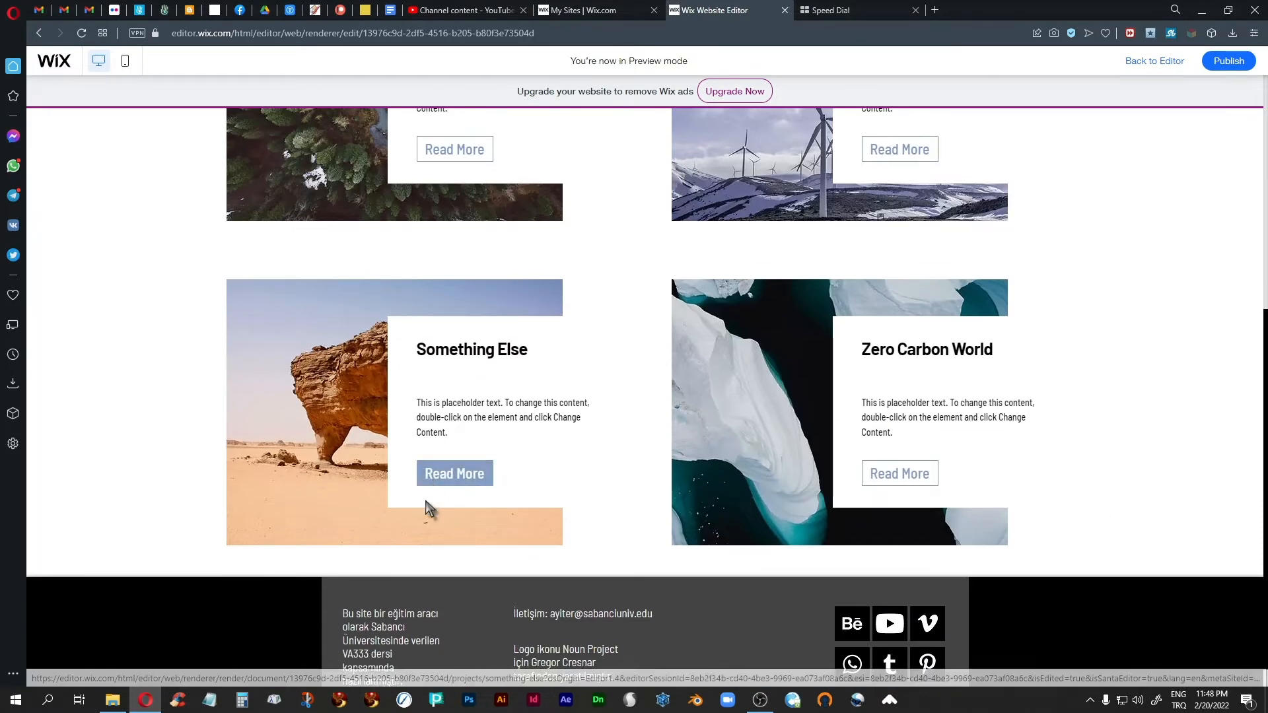
{"action": "left_click", "coordinate": [424, 505]}
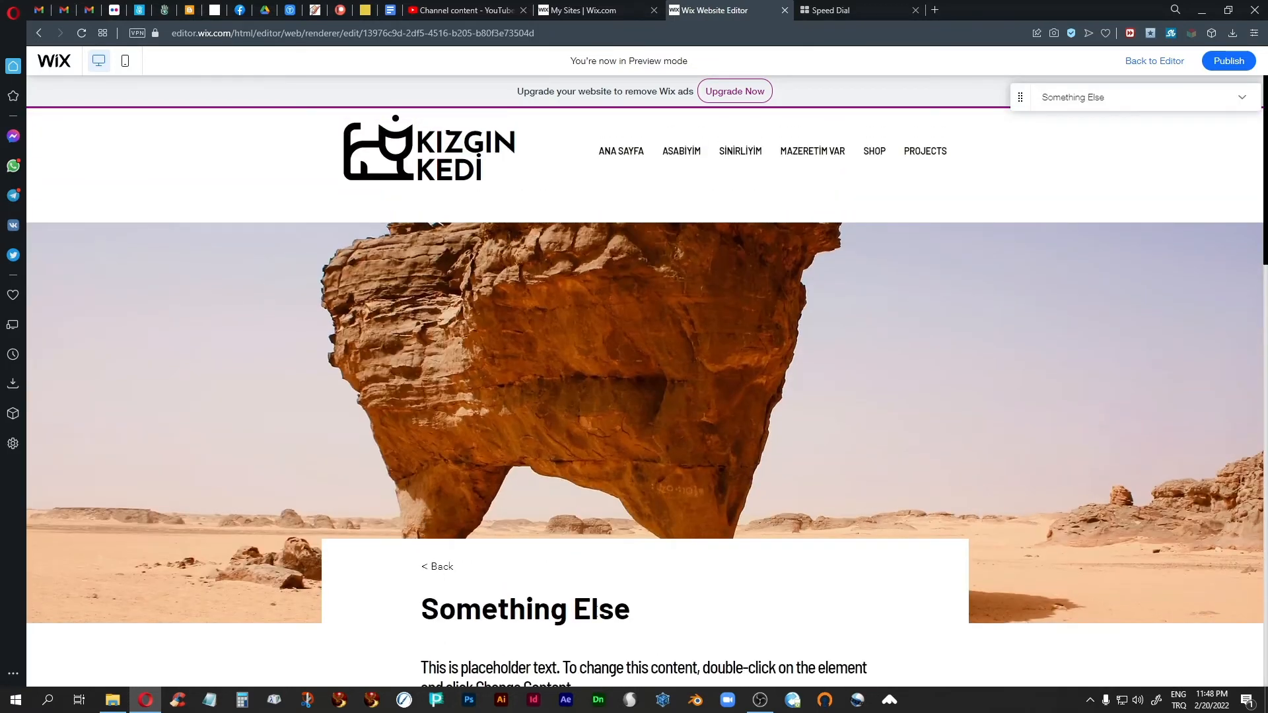
{"action": "scroll", "coordinate": [660, 613], "scroll_direction": "down", "scroll_amount": 2}
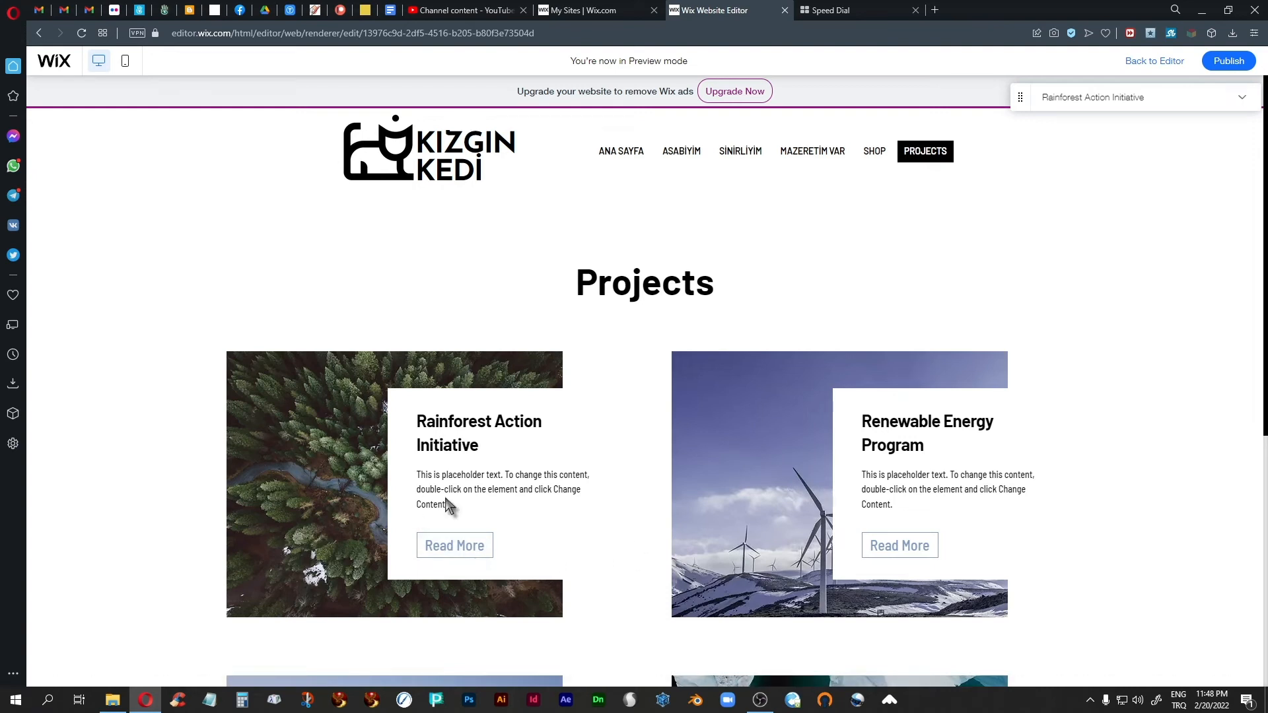
Step: Review the repeater cards in the preview, return to the editor and open the Projects collection from the Something Else description text
{"action": "scroll", "coordinate": [472, 509], "scroll_direction": "down", "scroll_amount": 4}
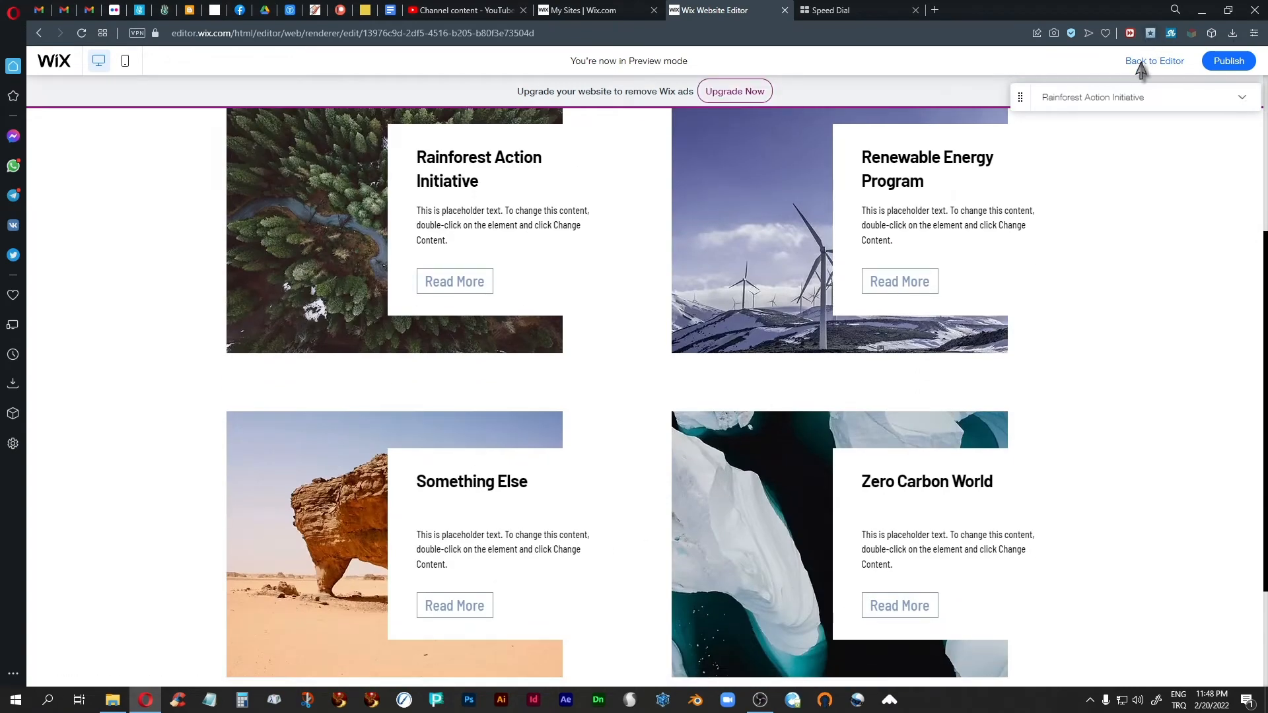
{"action": "scroll", "coordinate": [618, 426], "scroll_direction": "down", "scroll_amount": 3}
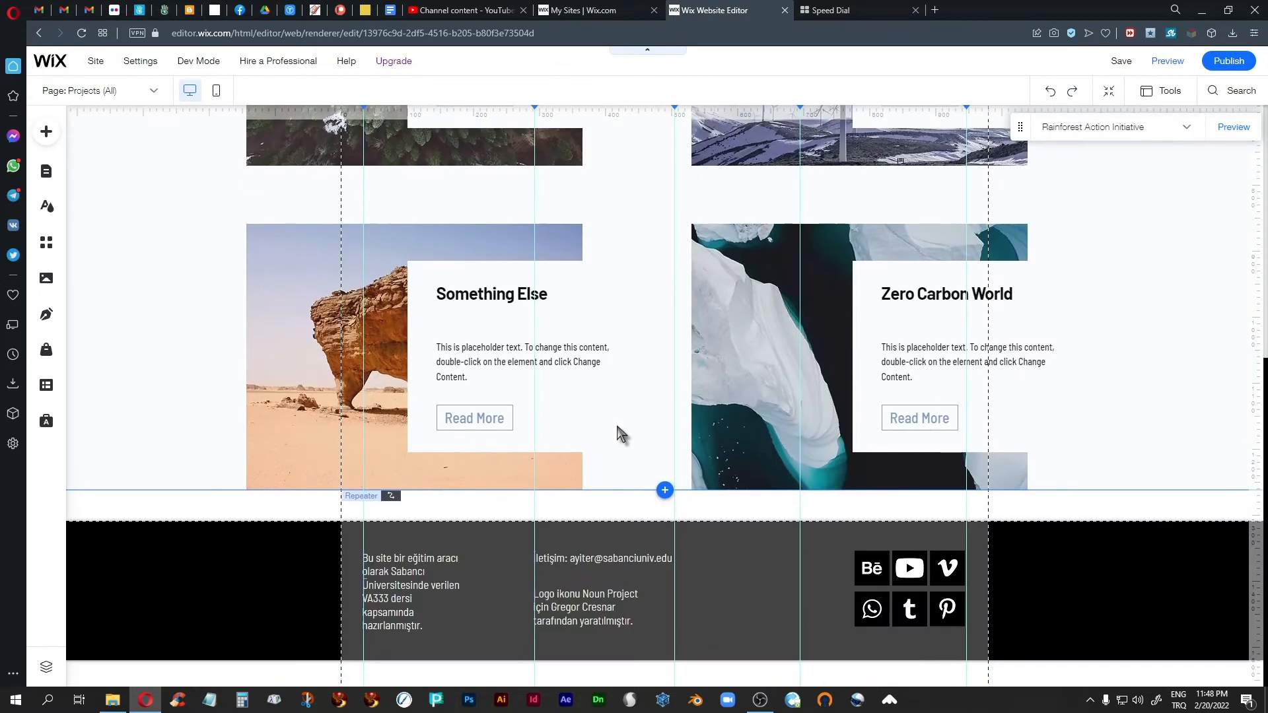
{"action": "left_click", "coordinate": [499, 373]}
{"action": "left_click", "coordinate": [485, 354]}
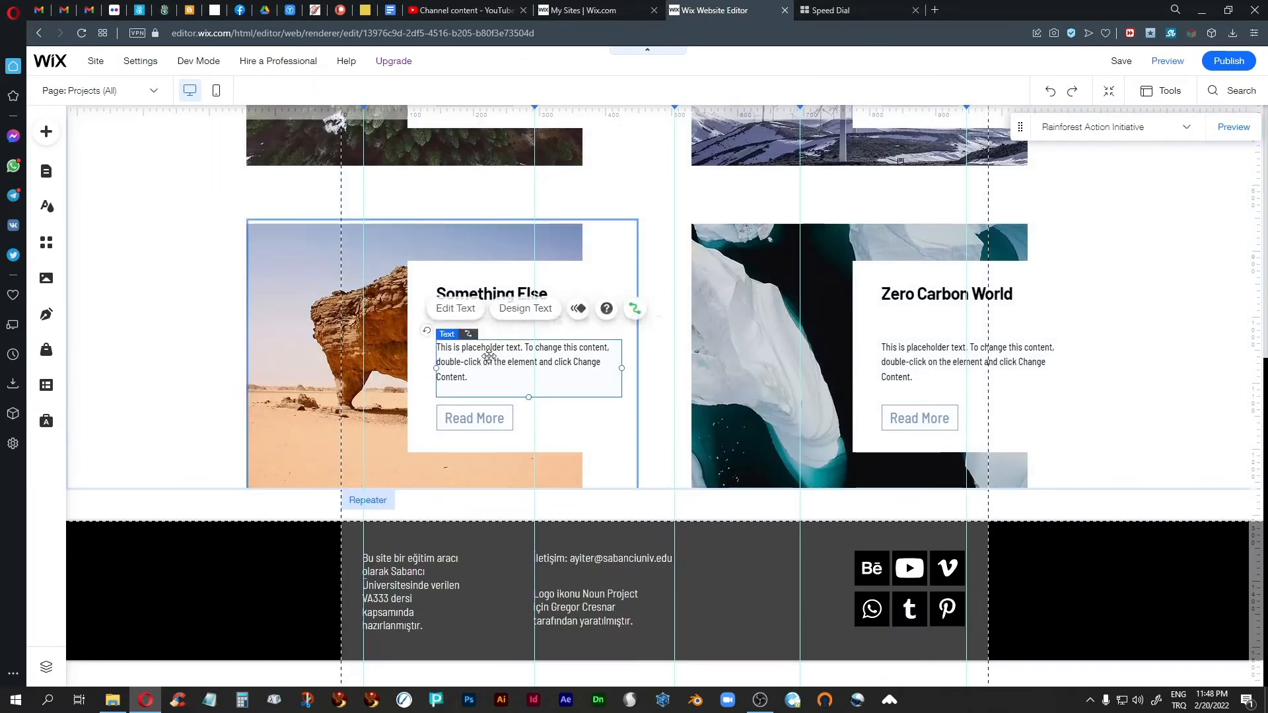
{"action": "left_click", "coordinate": [461, 310]}
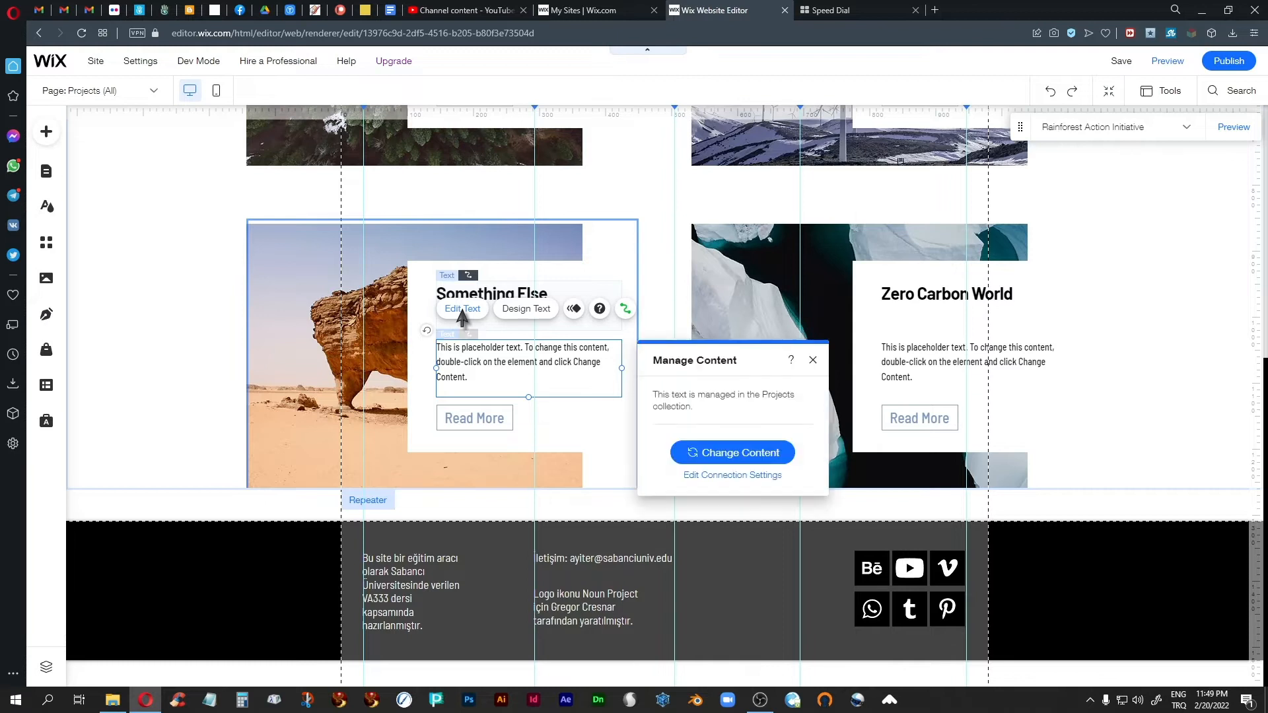
{"action": "left_click", "coordinate": [696, 452]}
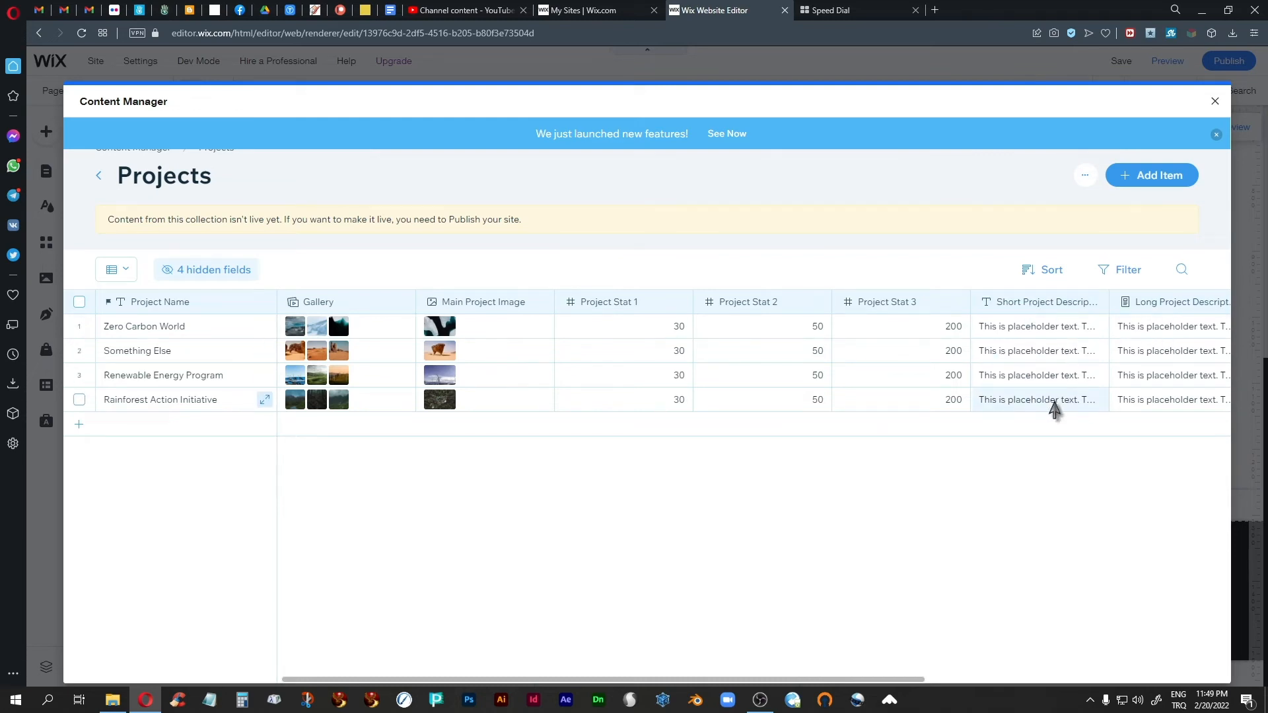
Step: Examine the short and long project description fields, open the long description of Something Else, and close the Content Manager
{"action": "left_click", "coordinate": [1054, 378]}
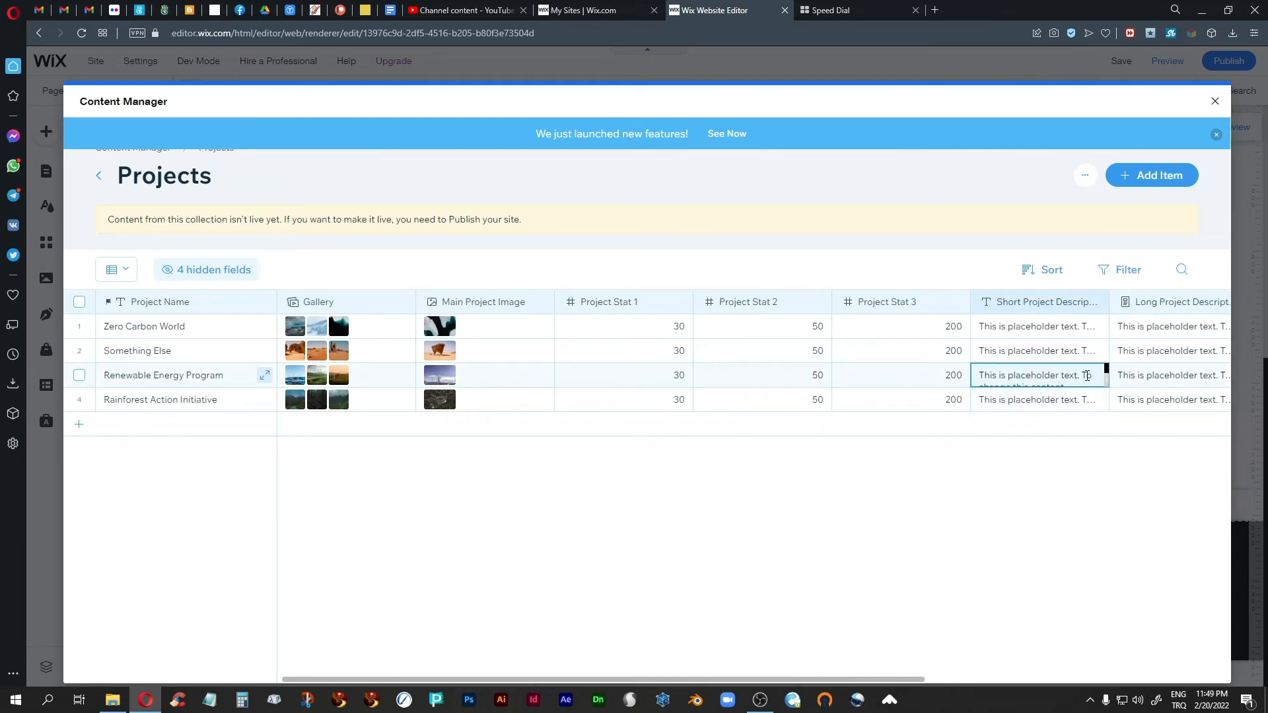
{"action": "scroll", "coordinate": [1087, 376], "scroll_direction": "down", "scroll_amount": 2}
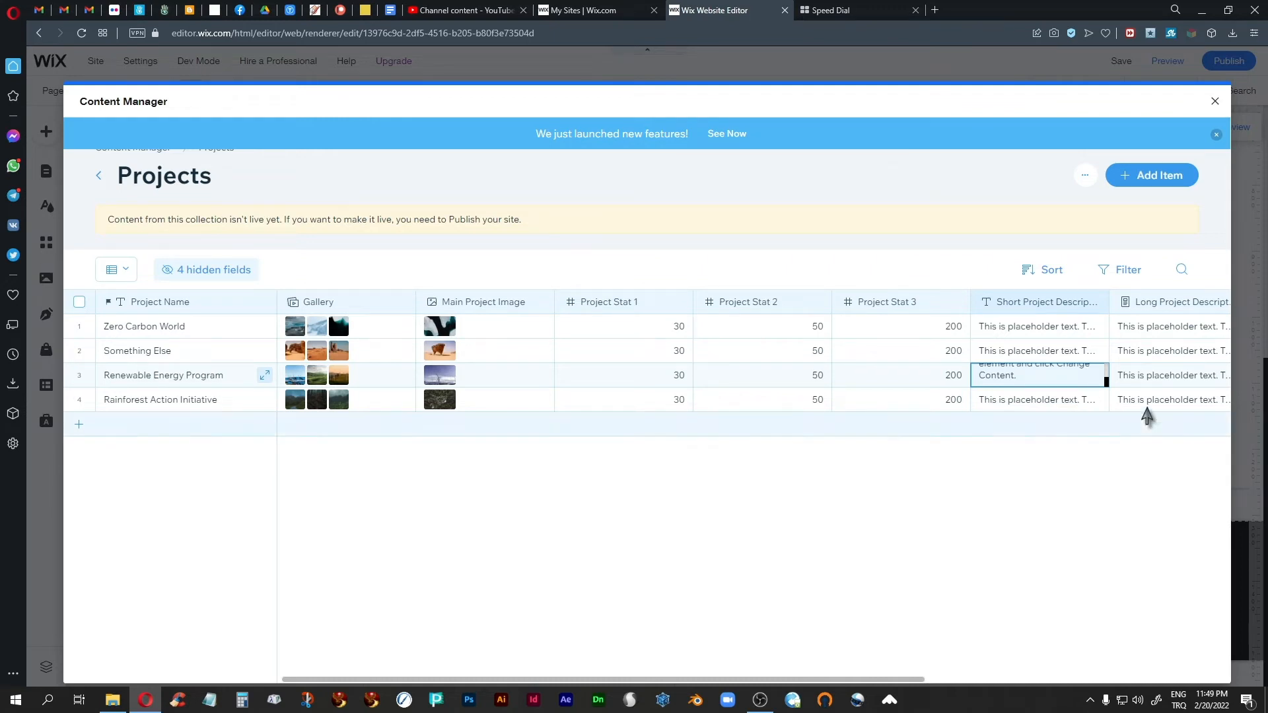
{"action": "left_click", "coordinate": [1143, 376]}
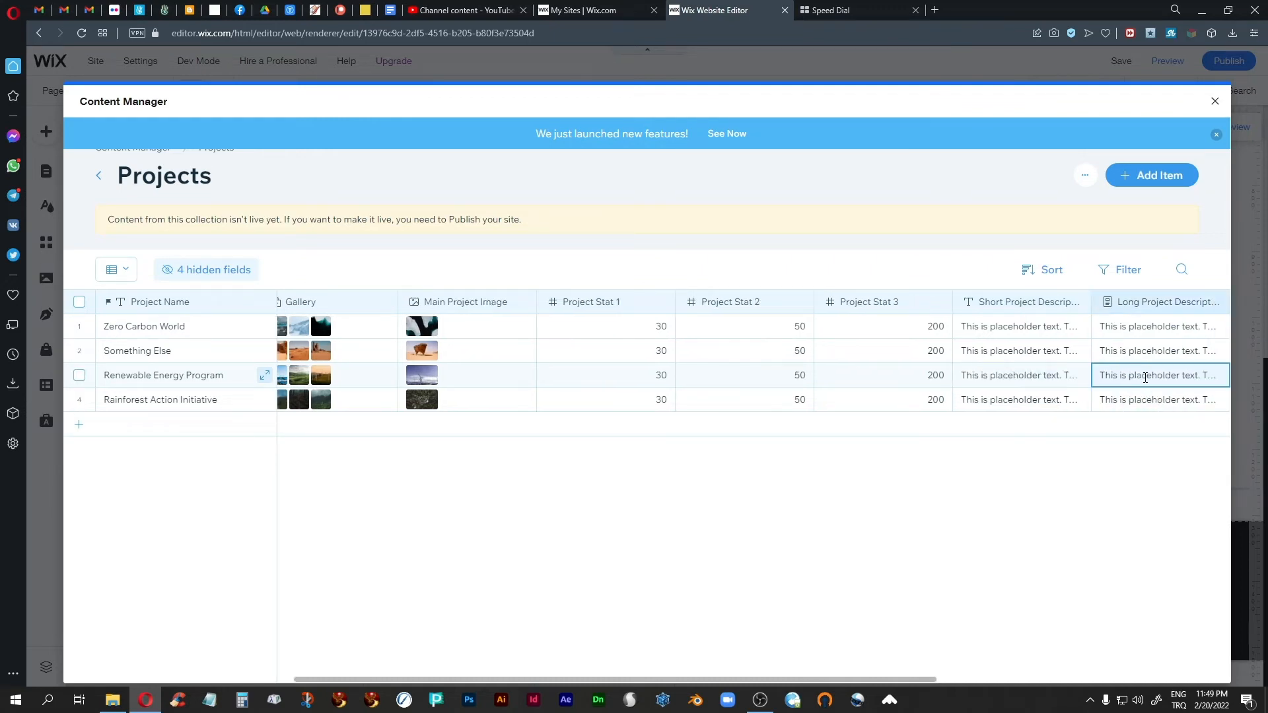
{"action": "left_click", "coordinate": [1140, 352]}
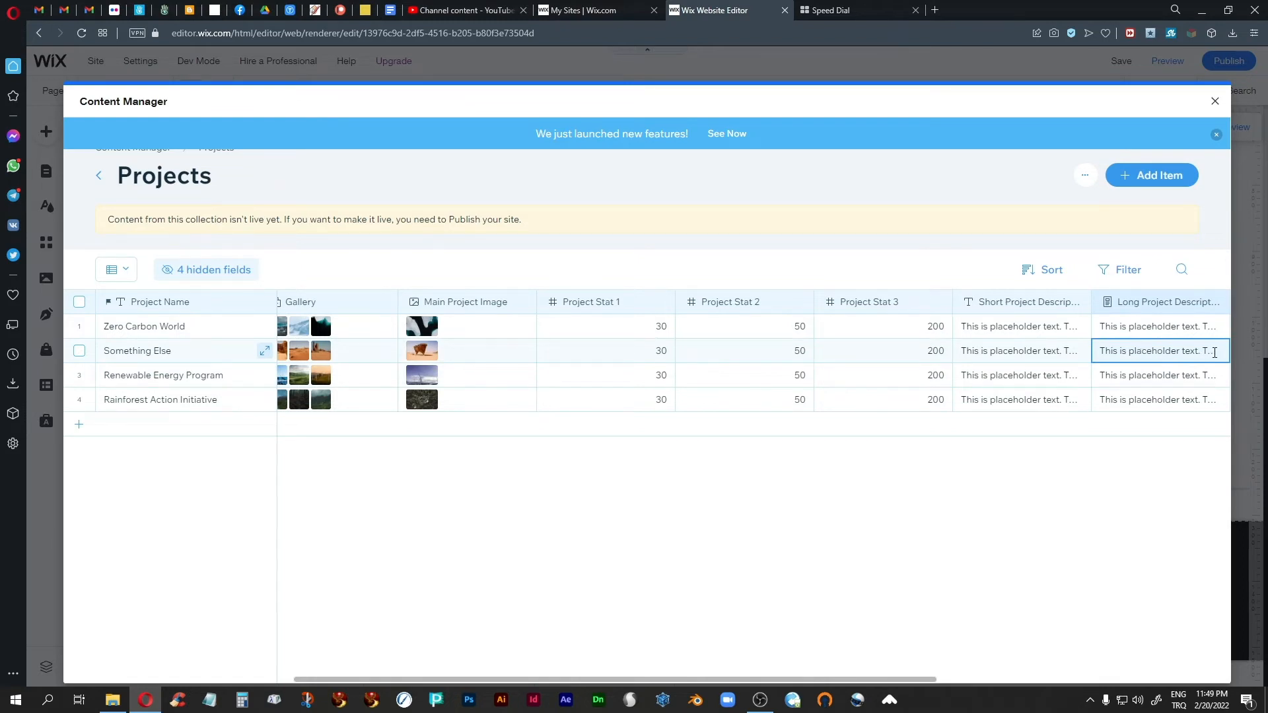
{"action": "left_click", "coordinate": [1213, 352]}
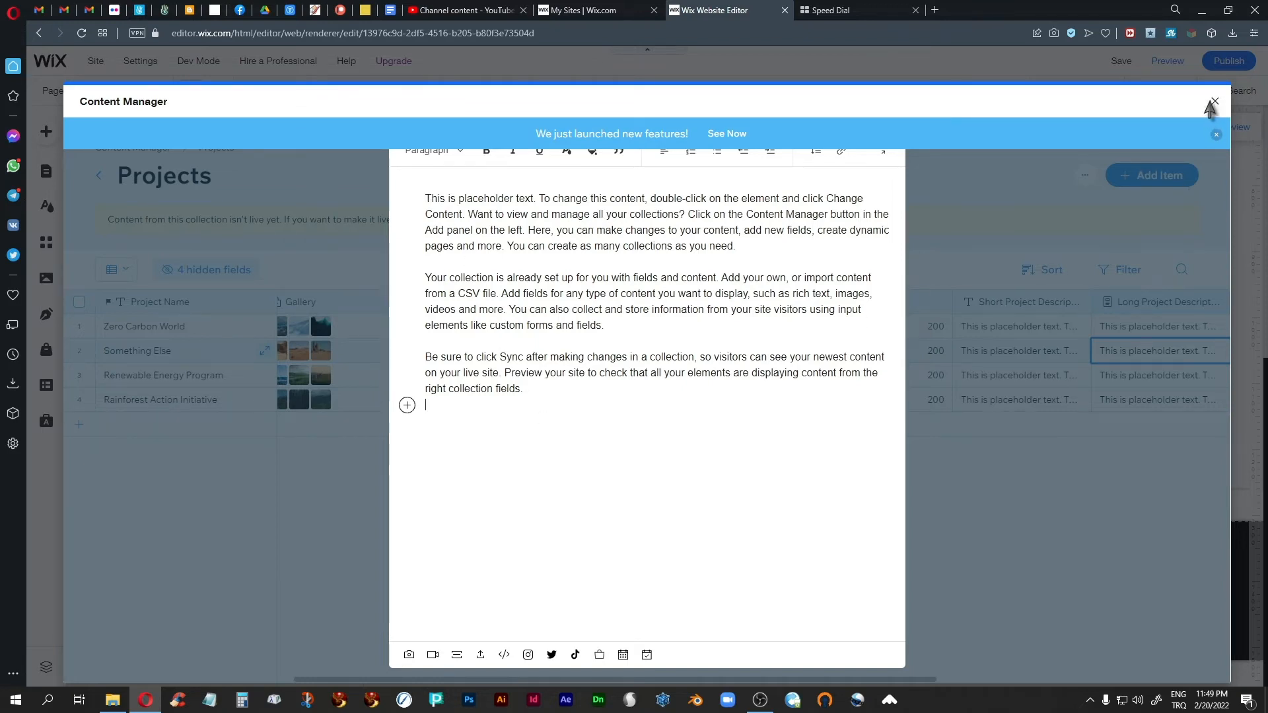
{"action": "left_click", "coordinate": [1214, 103]}
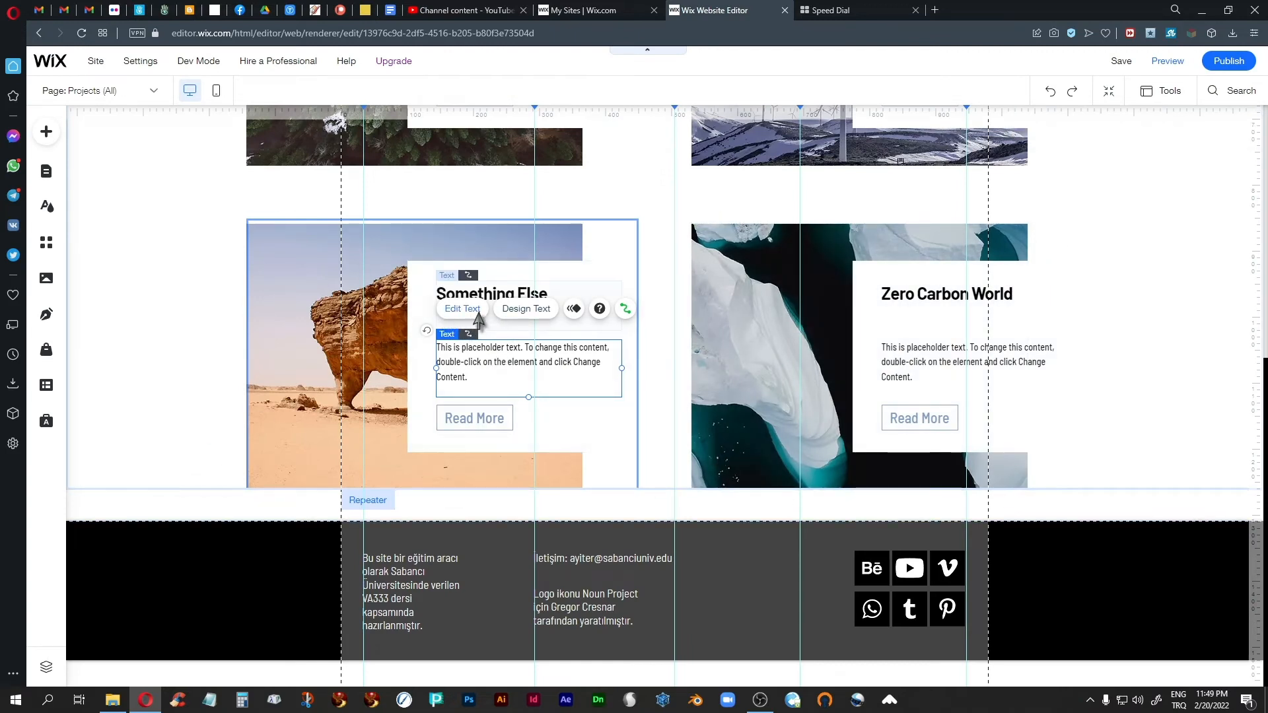
Step: Set the repeater's description text to Barlow Semi Condensed Regular at 17 px and close the text settings
{"action": "left_click", "coordinate": [521, 309]}
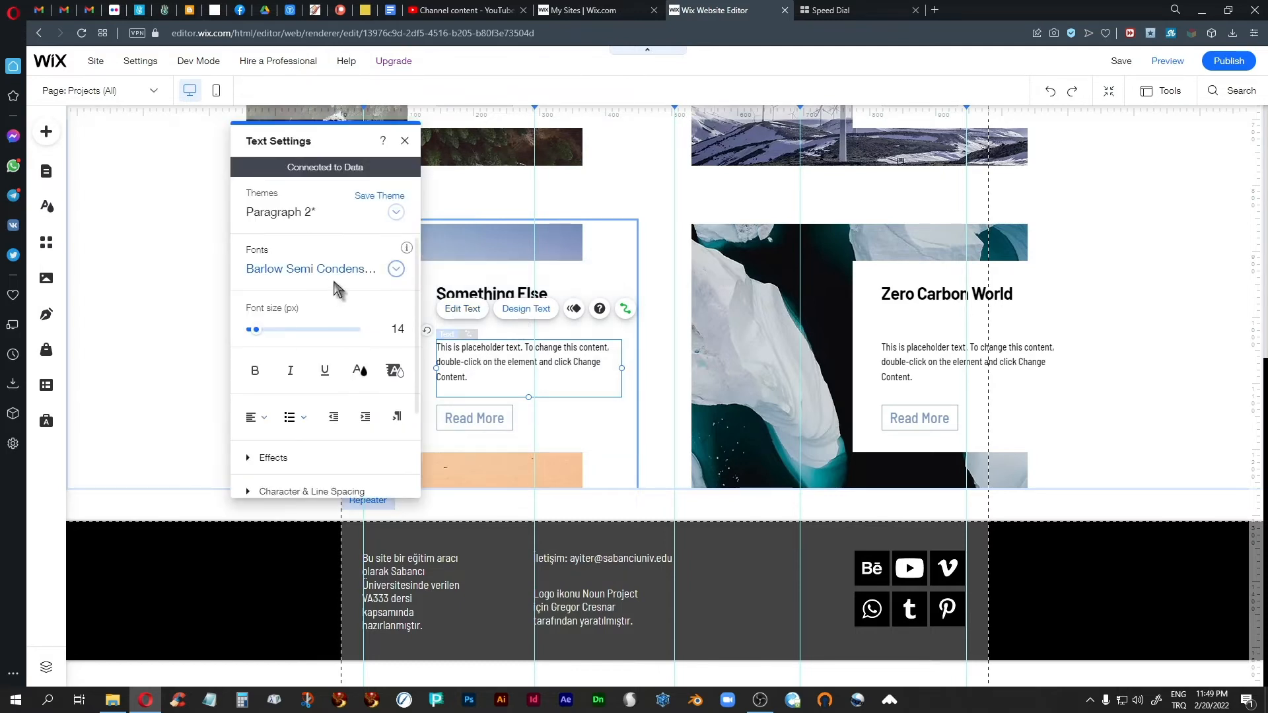
{"action": "left_click", "coordinate": [395, 269]}
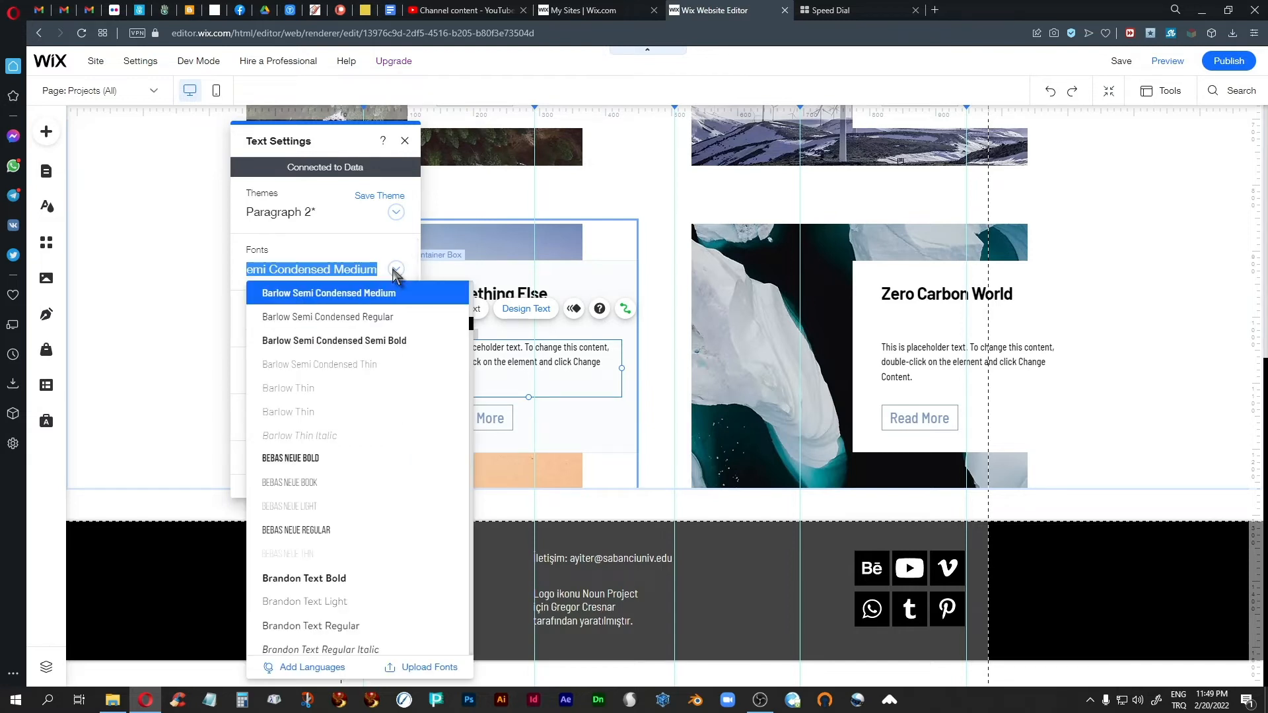
{"action": "left_click", "coordinate": [362, 323]}
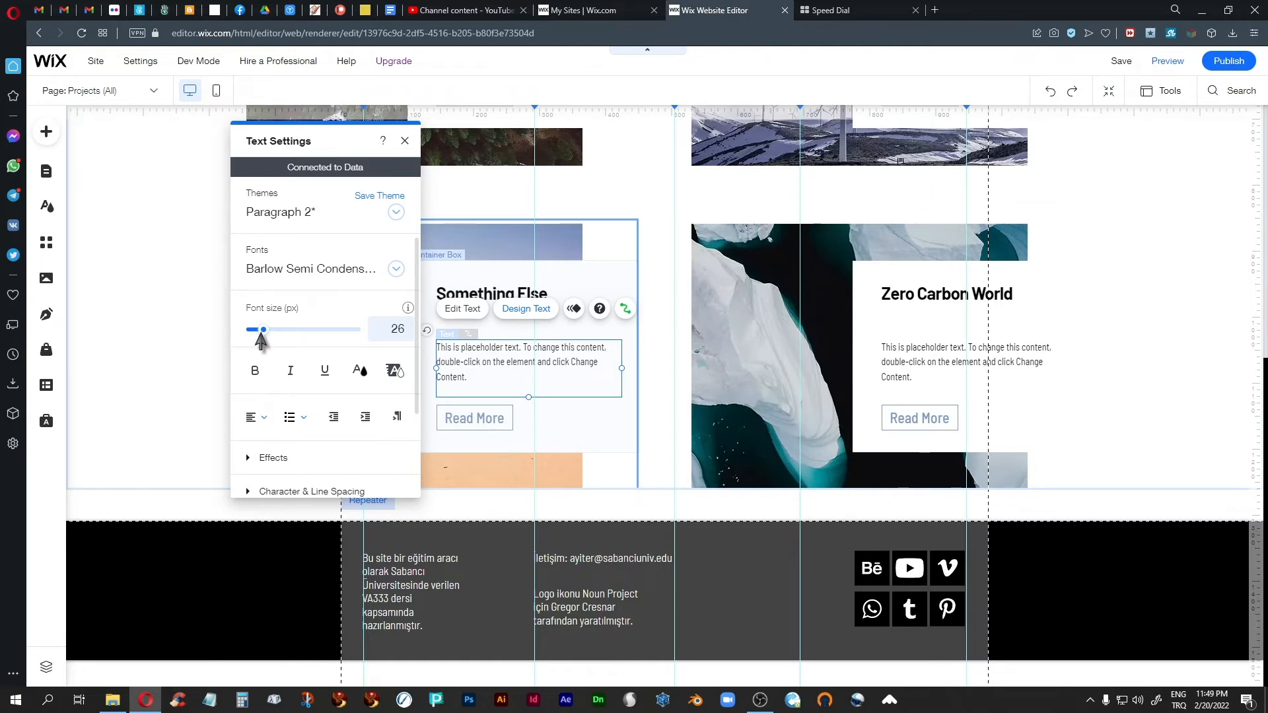
{"action": "left_click_drag", "start_coordinate": [261, 335], "coordinate": [260, 336]}
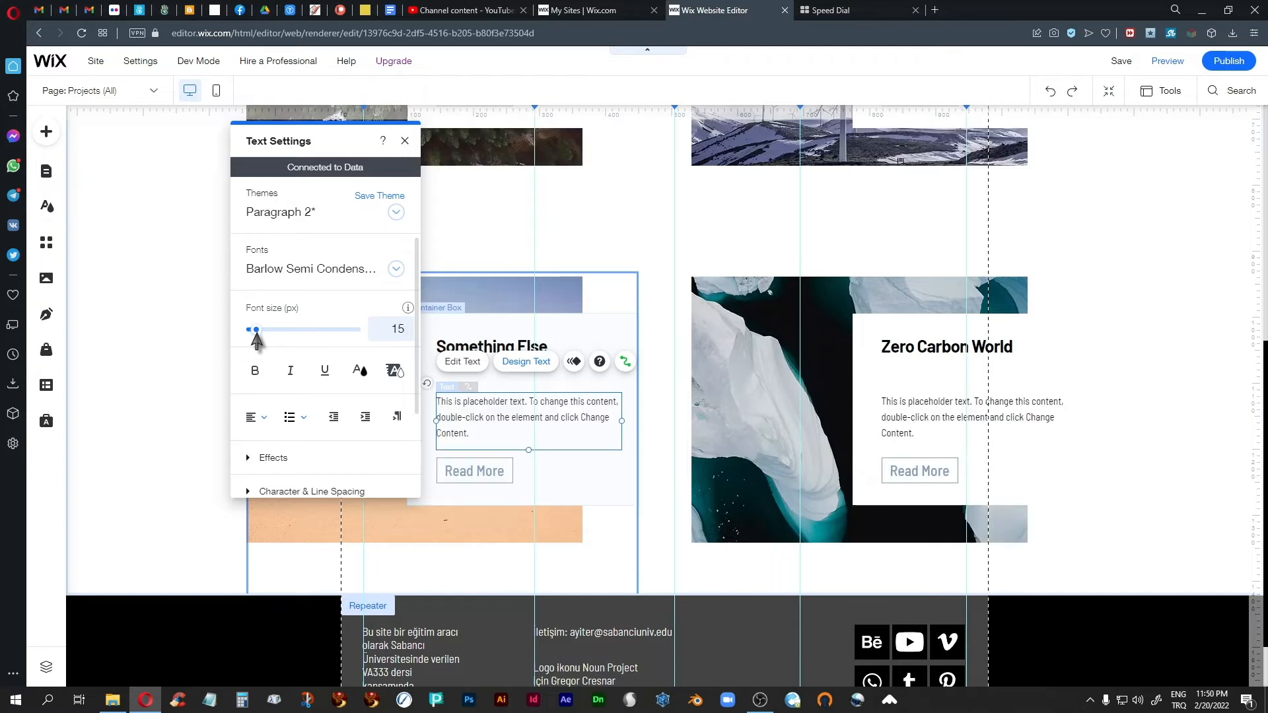
{"action": "left_click", "coordinate": [399, 339]}
{"action": "key", "text": "BackSpace"}
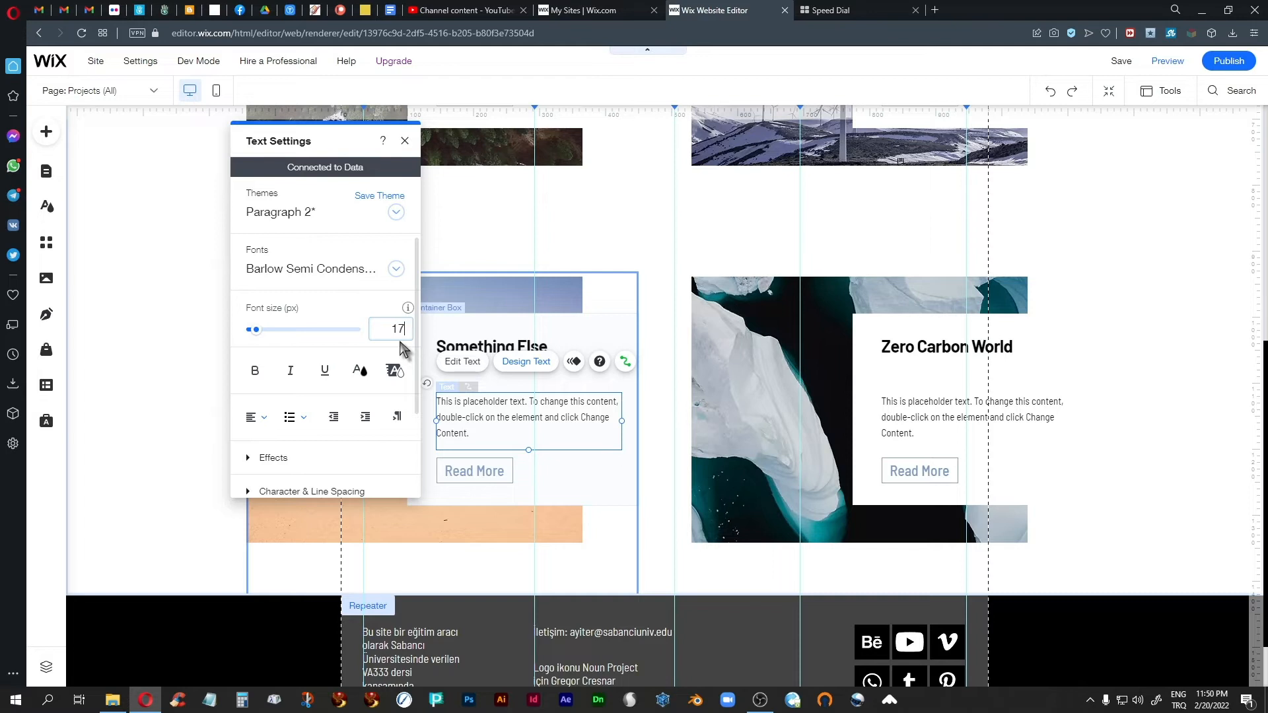
{"action": "key", "text": "Return"}
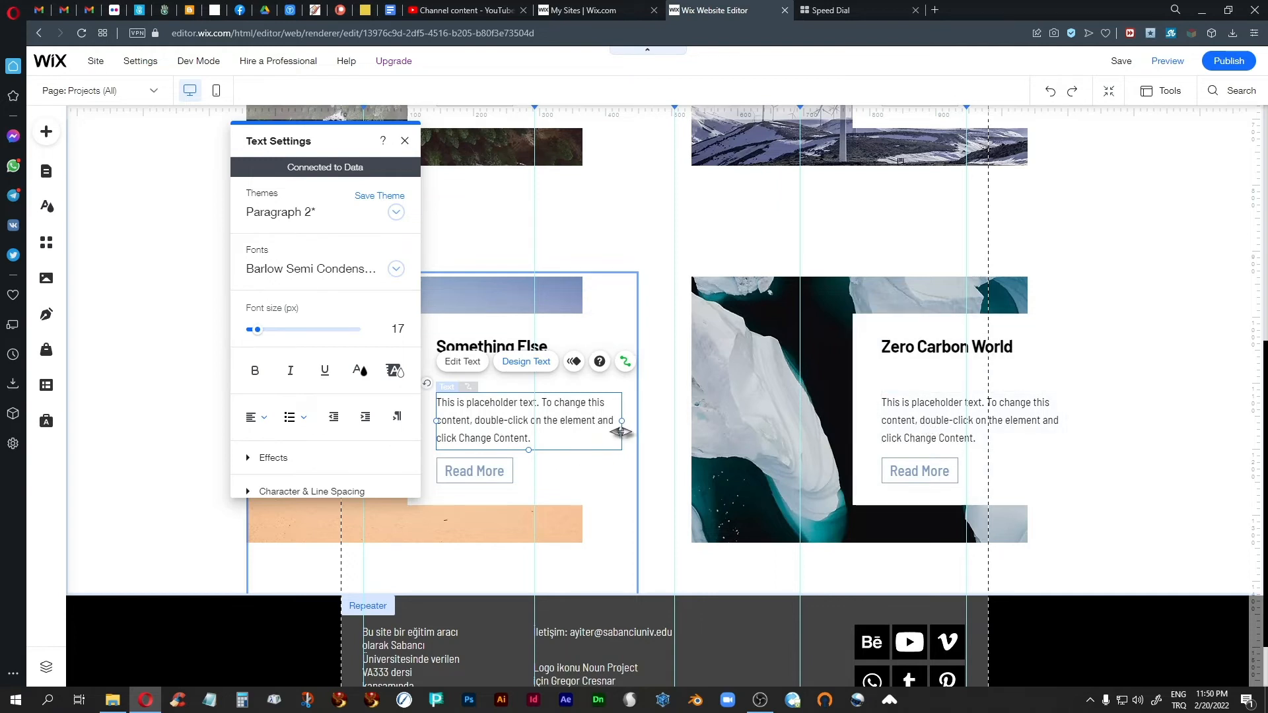
{"action": "scroll", "coordinate": [620, 430], "scroll_direction": "up", "scroll_amount": 3}
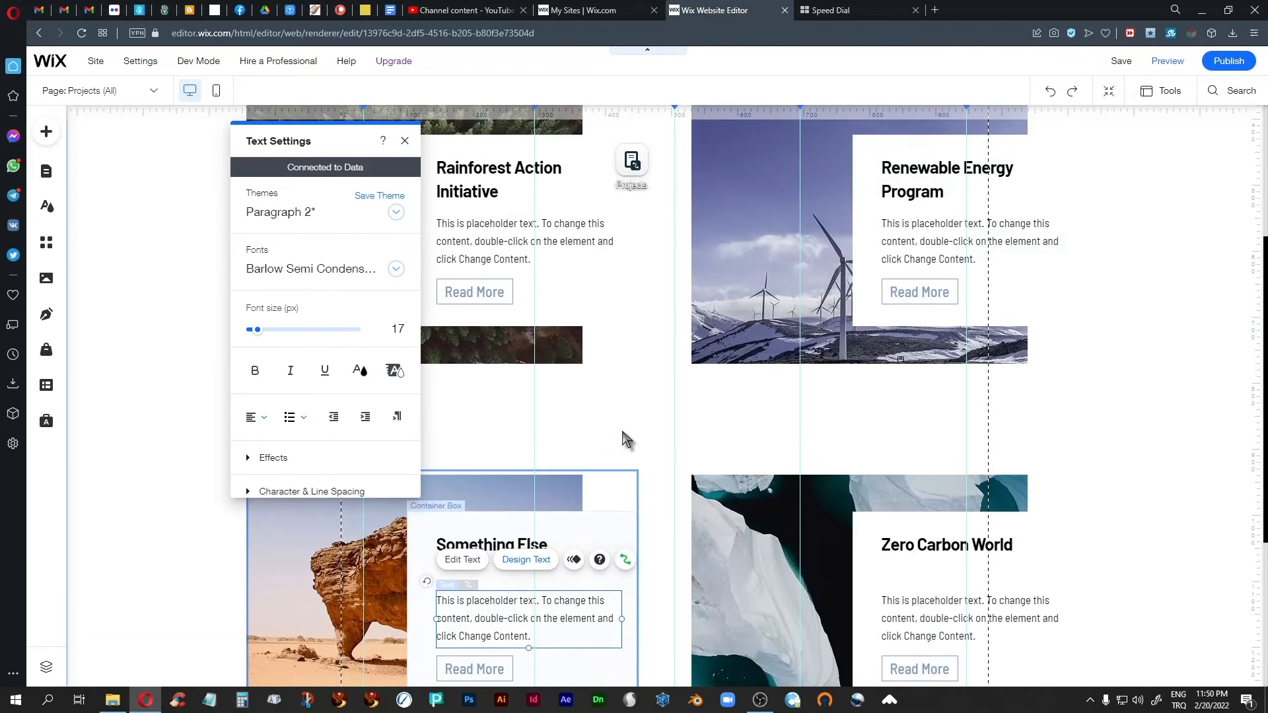
{"action": "left_click", "coordinate": [404, 140]}
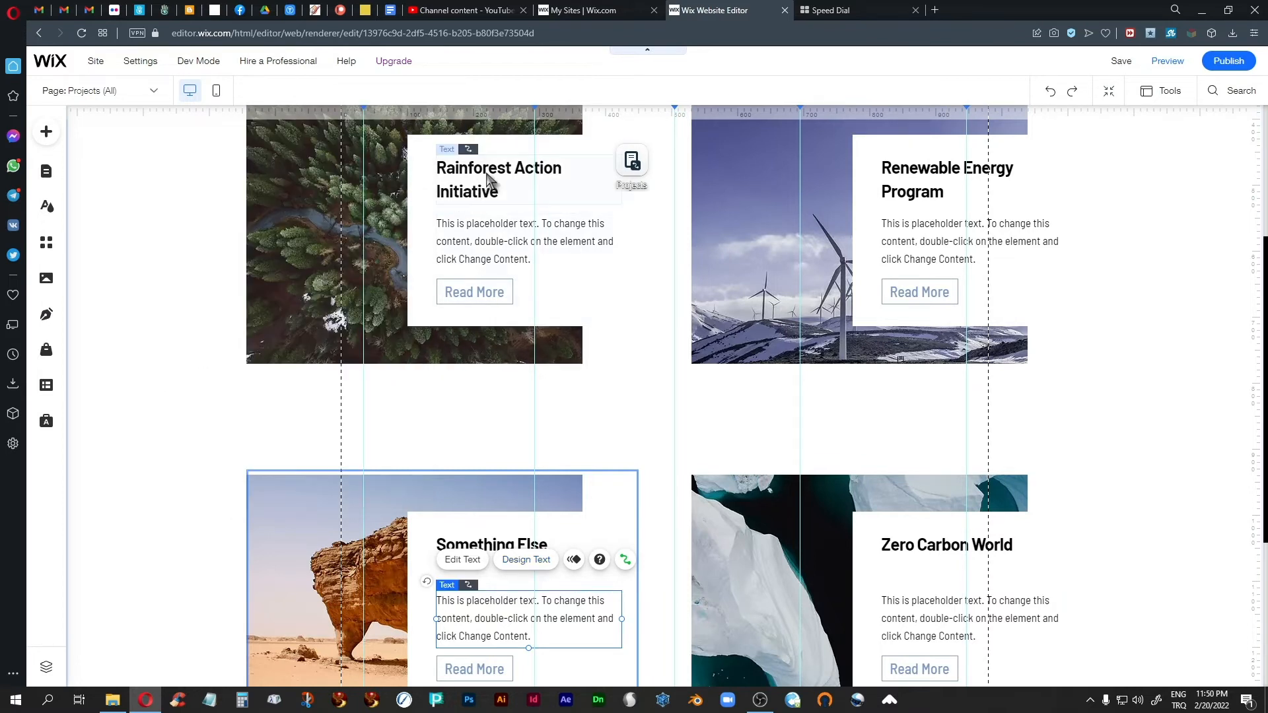
Step: Set the repeater's project title text to Barlow Condensed Medium at 36 px and close the text settings
{"action": "left_click", "coordinate": [164, 537]}
{"action": "left_click", "coordinate": [525, 555]}
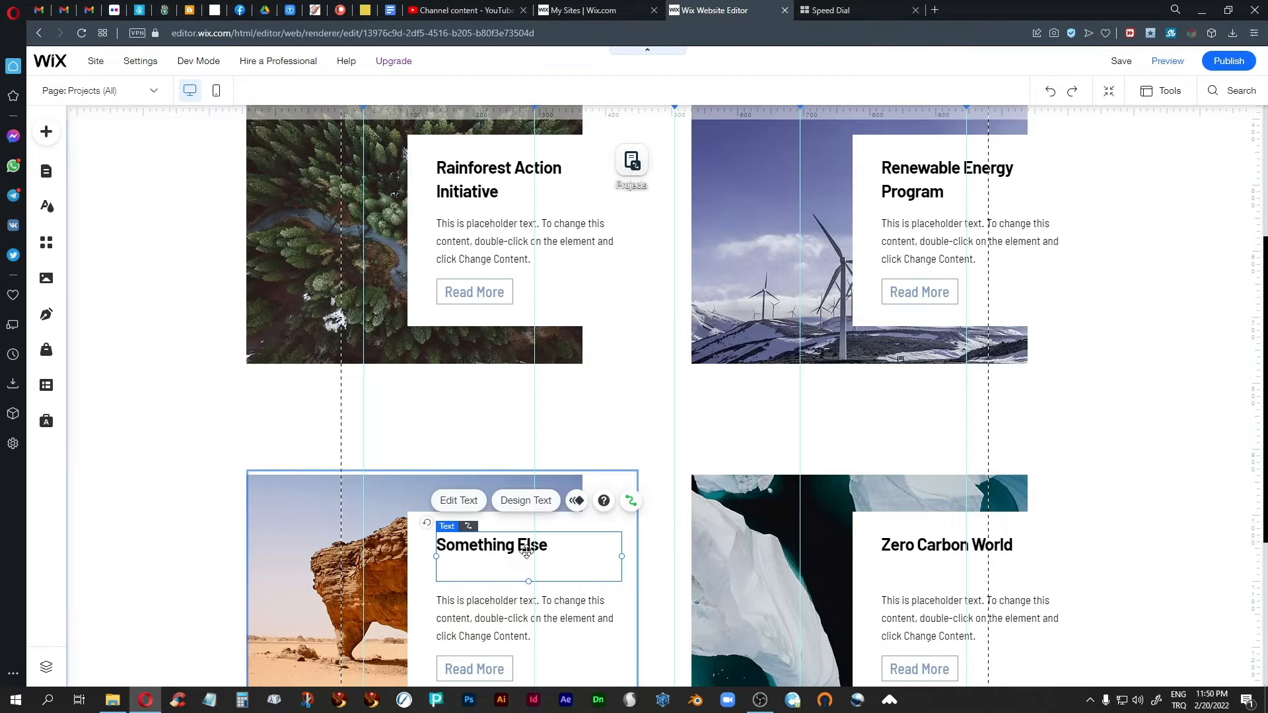
{"action": "left_click", "coordinate": [538, 502]}
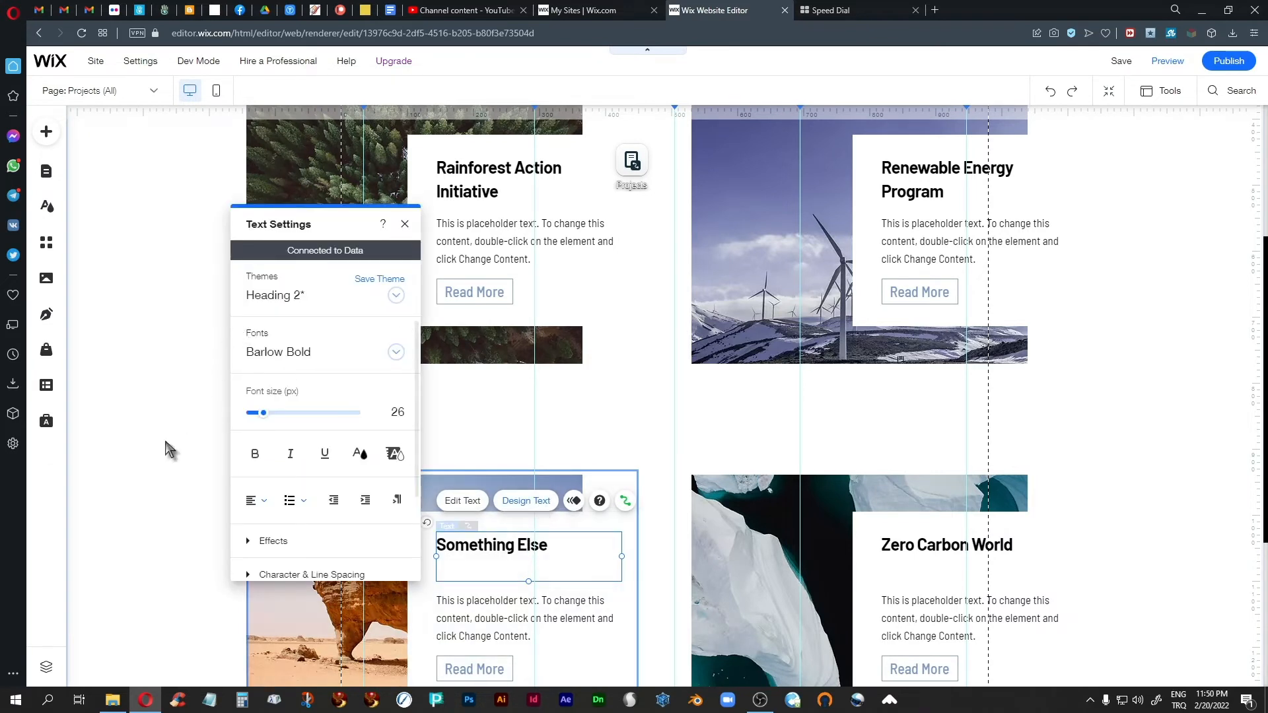
{"action": "left_click", "coordinate": [380, 373]}
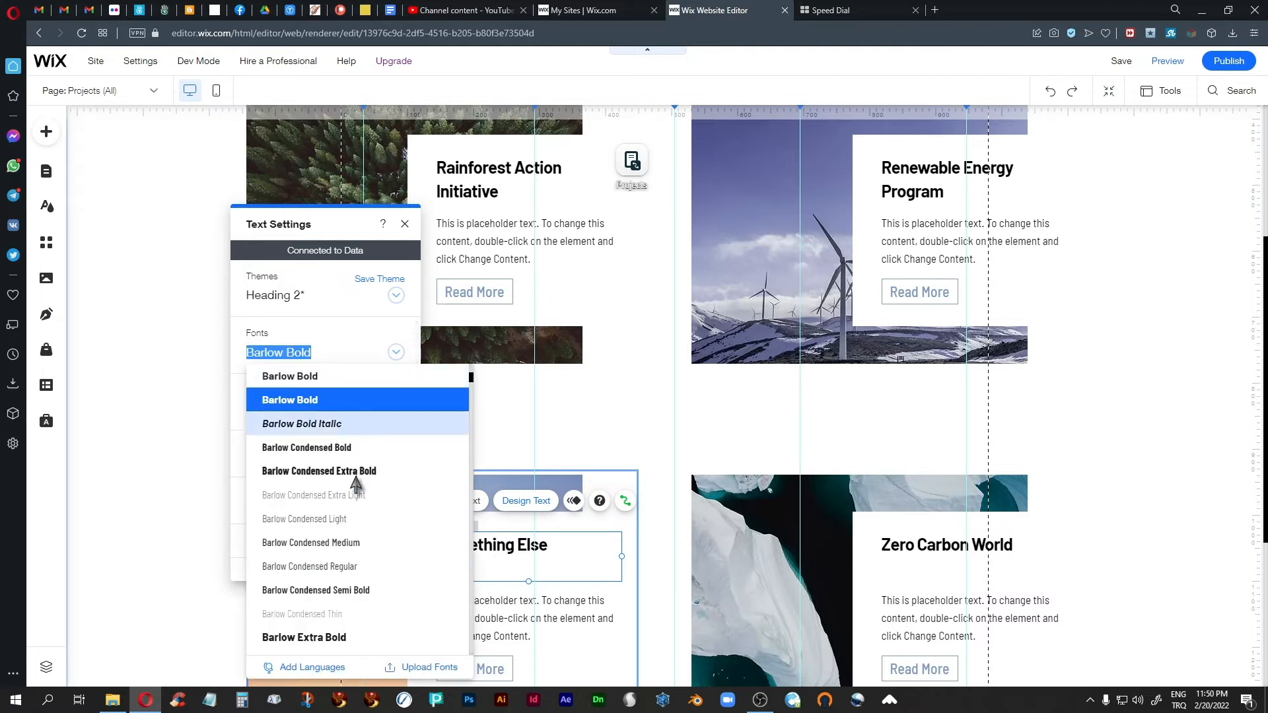
{"action": "left_click", "coordinate": [300, 542]}
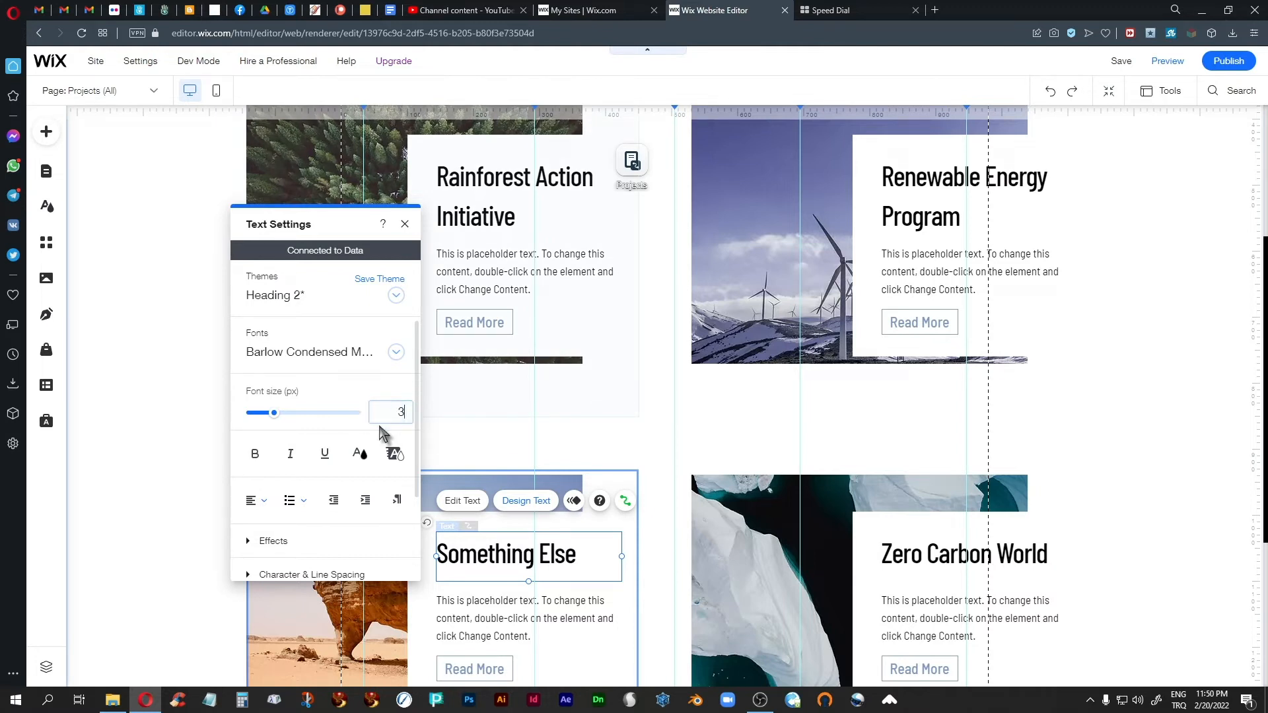
{"action": "key", "text": "Return"}
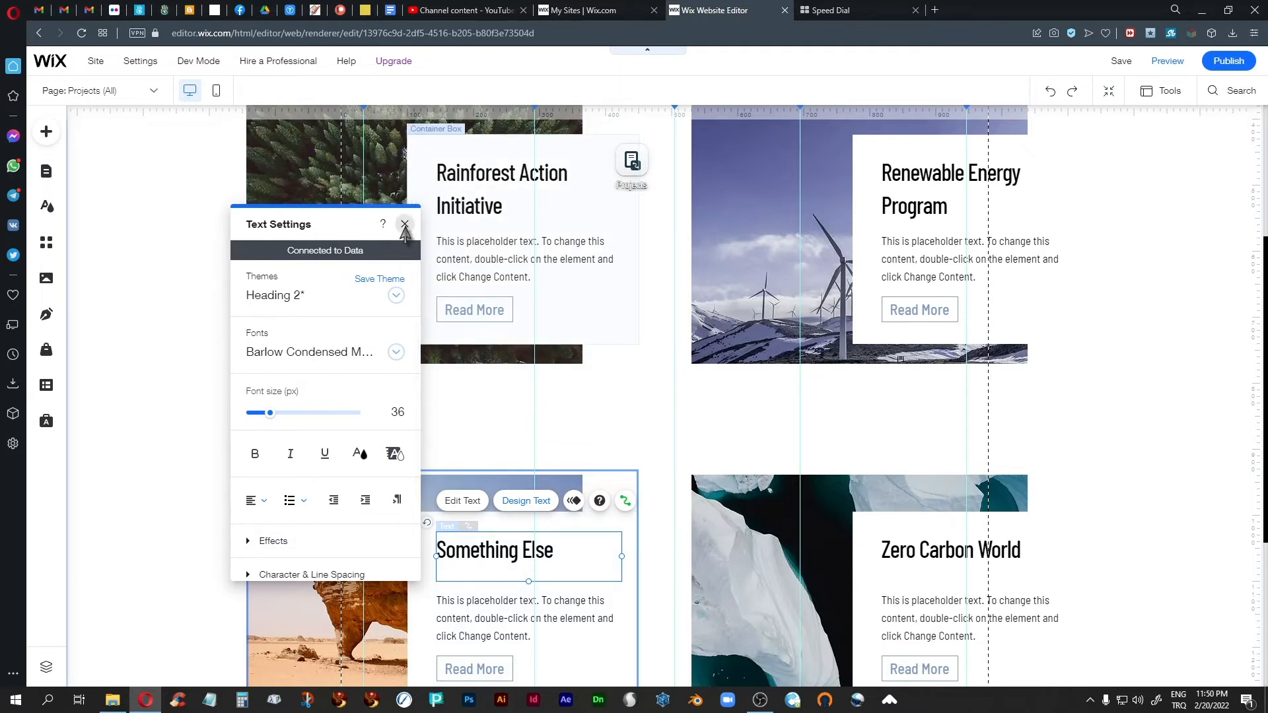
{"action": "left_click", "coordinate": [405, 226]}
Step: Check the restyled repeater, preview the site, examine the Rainforest Action Initiative project page and return to the editor
{"action": "left_click", "coordinate": [1135, 351]}
{"action": "scroll", "coordinate": [1135, 350], "scroll_direction": "up", "scroll_amount": 4}
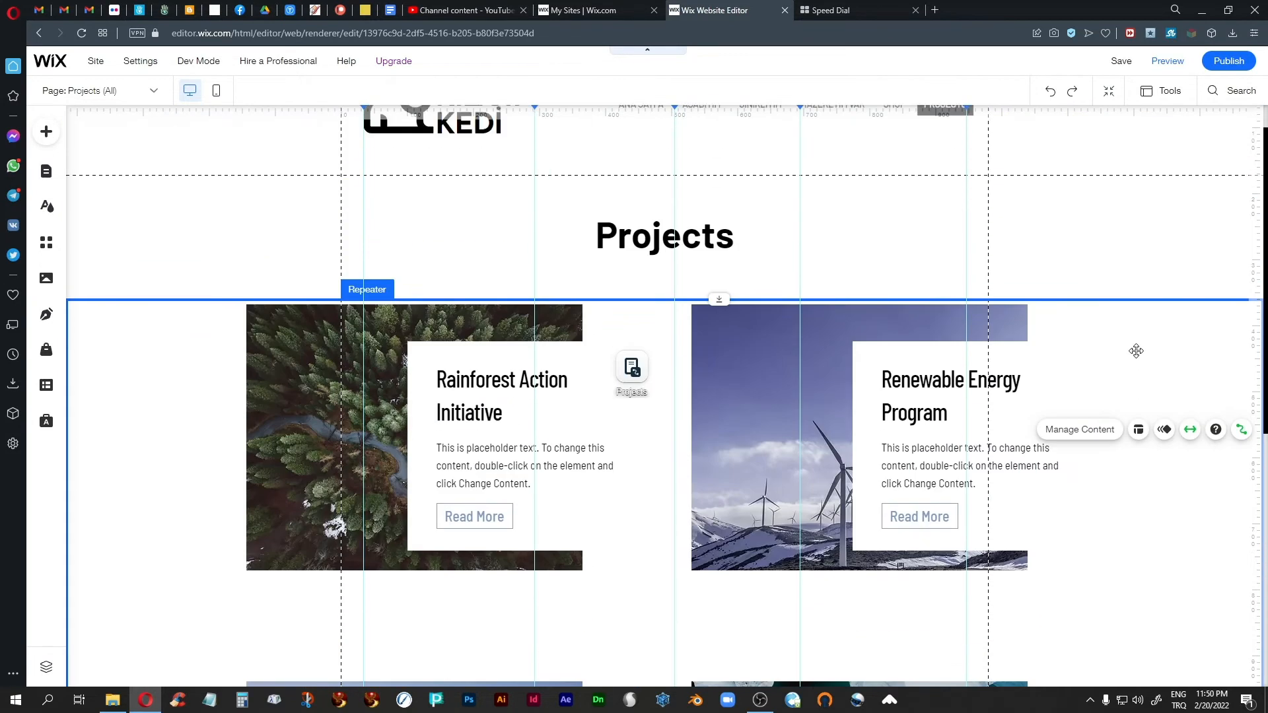
{"action": "scroll", "coordinate": [1135, 351], "scroll_direction": "down", "scroll_amount": 3}
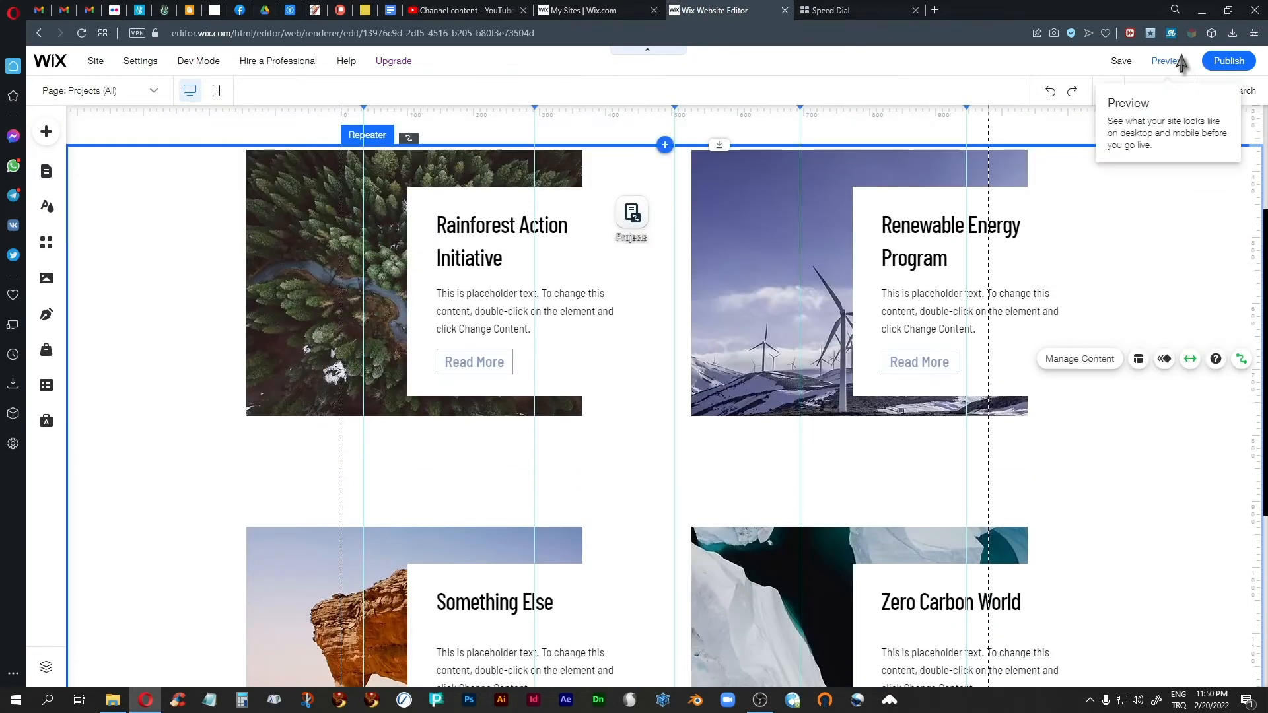
{"action": "left_click", "coordinate": [1170, 66]}
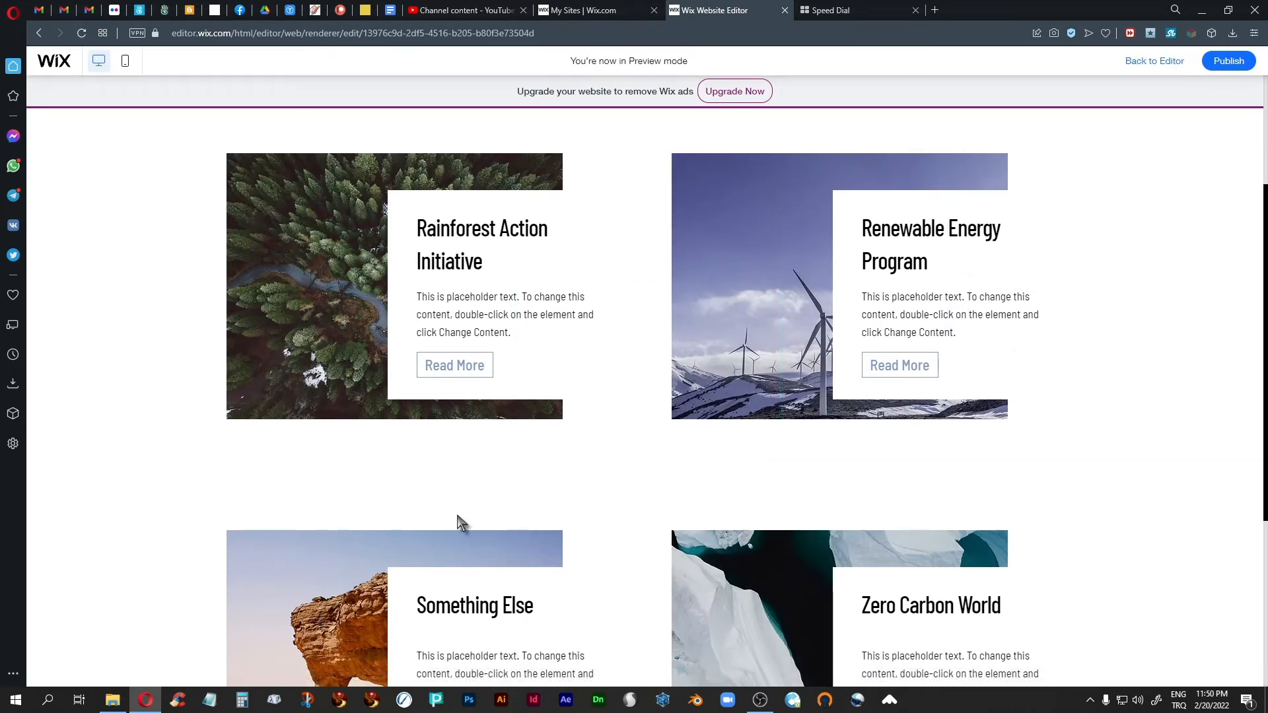
{"action": "left_click", "coordinate": [455, 366]}
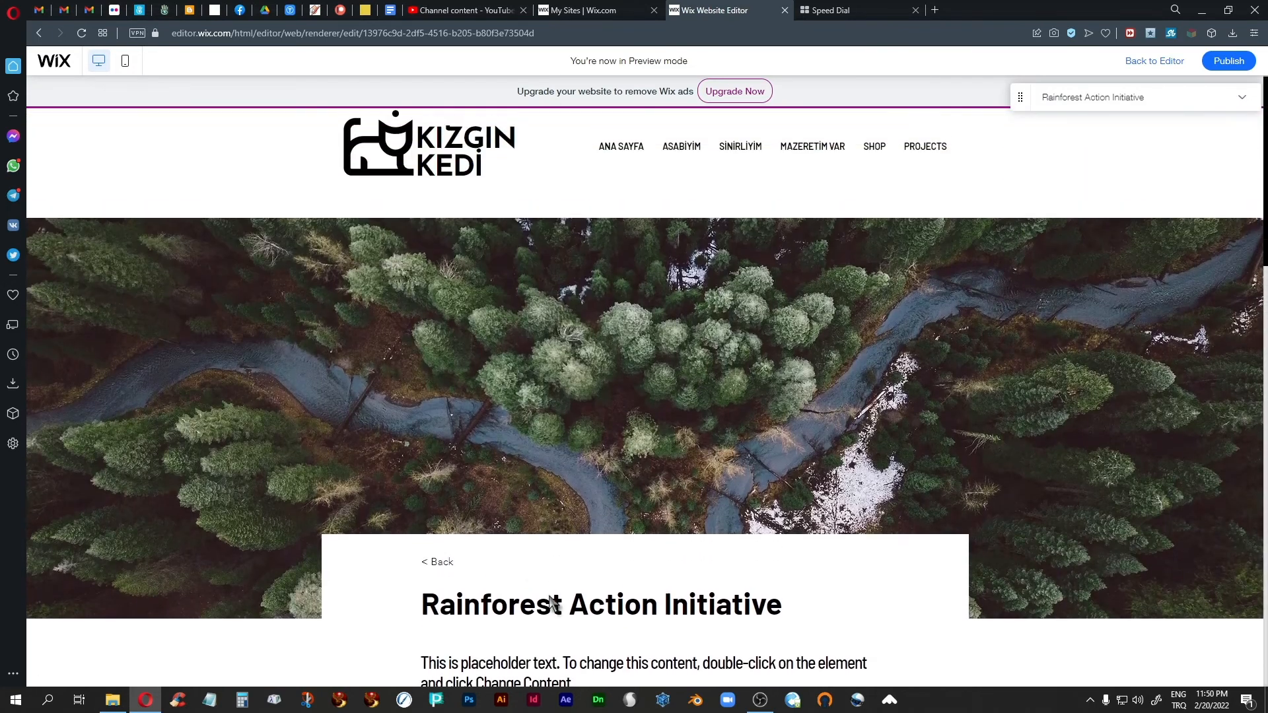
{"action": "scroll", "coordinate": [564, 605], "scroll_direction": "down", "scroll_amount": 2}
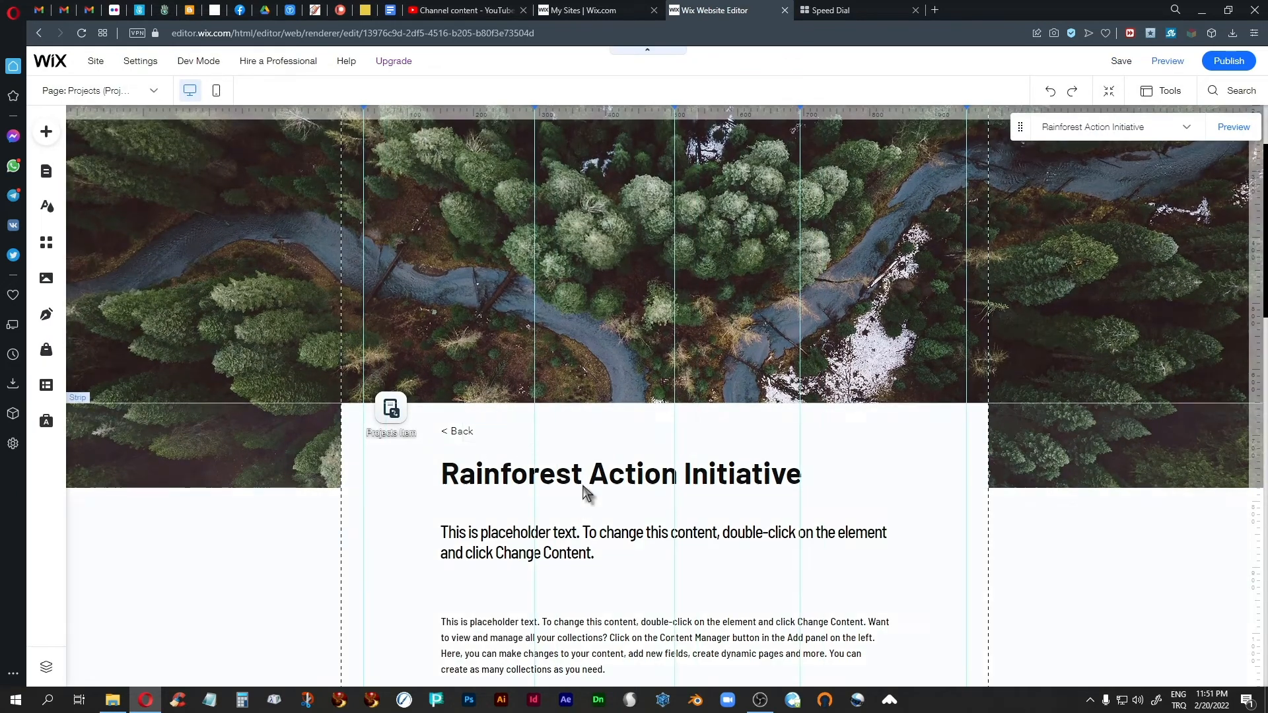
Step: Set the project page's Rainforest Action Initiative title to Barlow Extra Light at 38 px
{"action": "left_click", "coordinate": [605, 479]}
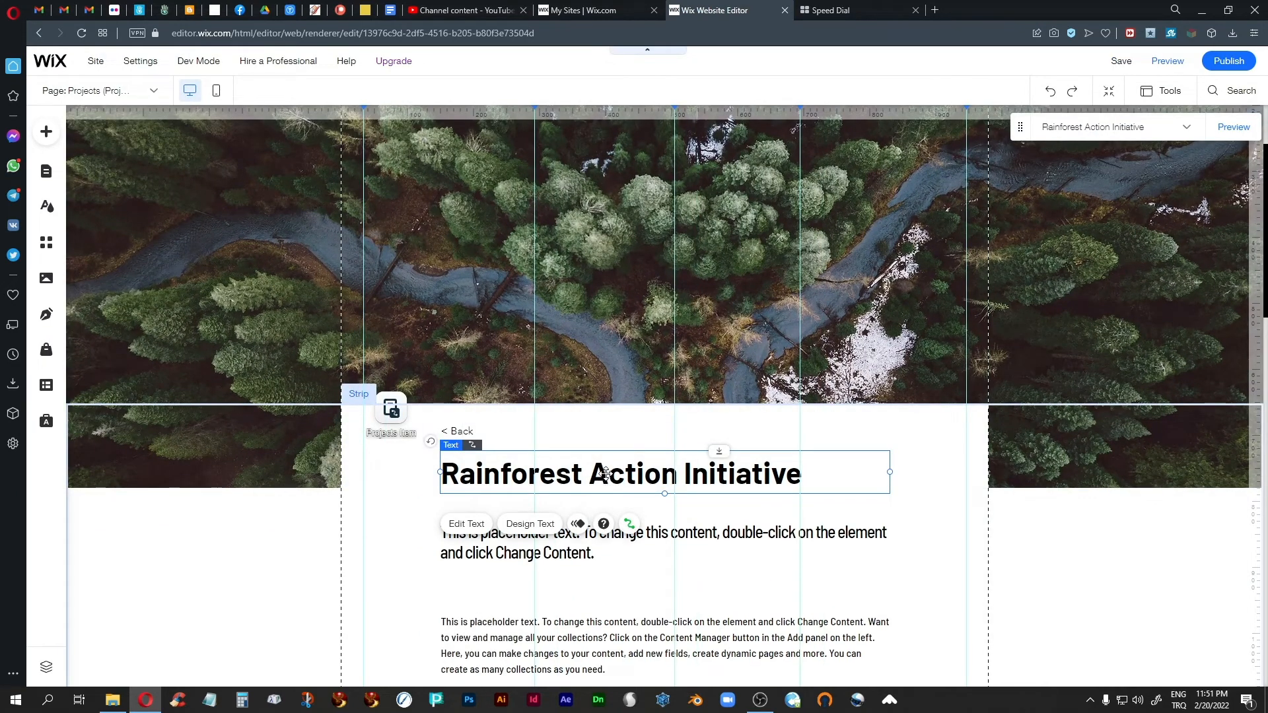
{"action": "left_click", "coordinate": [529, 524]}
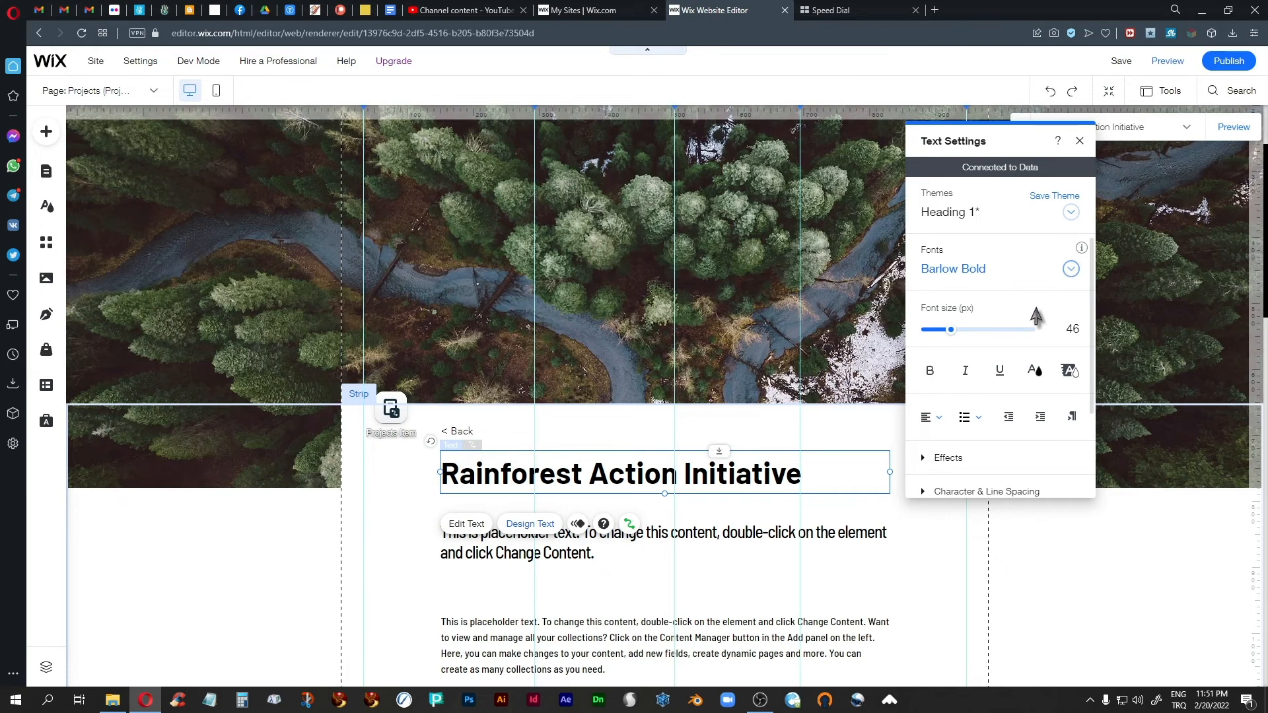
{"action": "left_click", "coordinate": [1030, 269]}
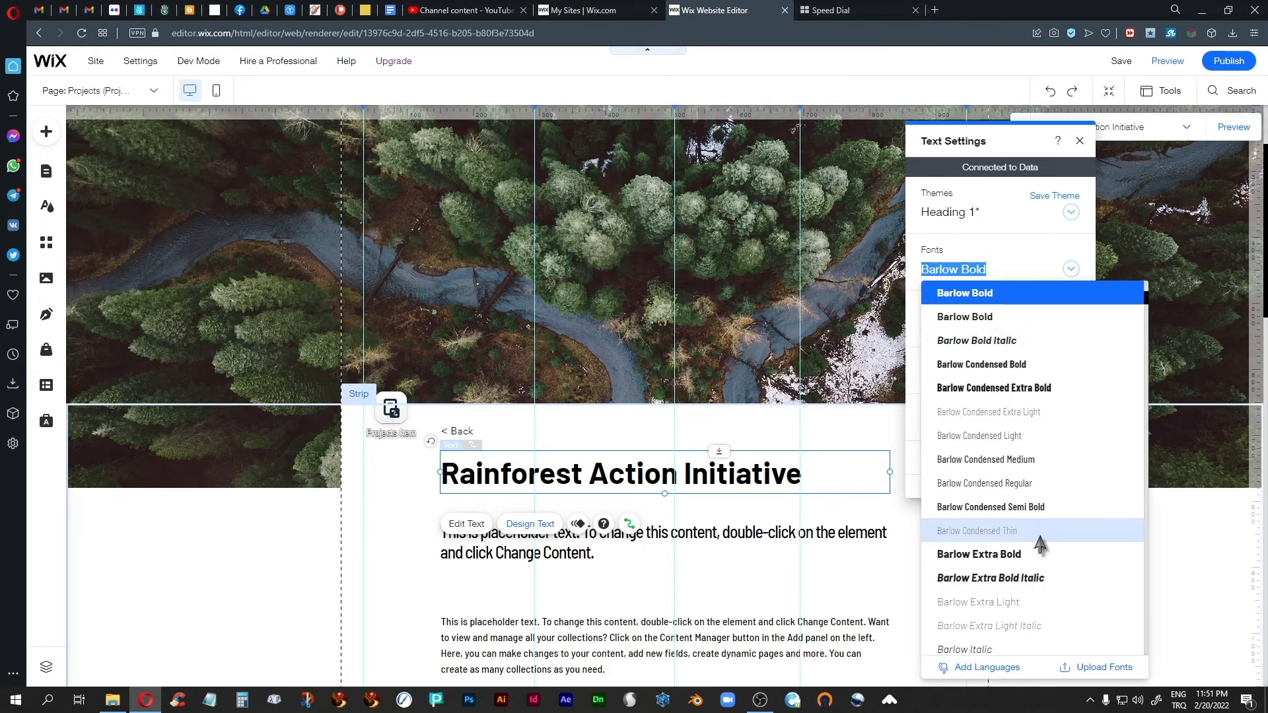
{"action": "left_click", "coordinate": [1011, 461]}
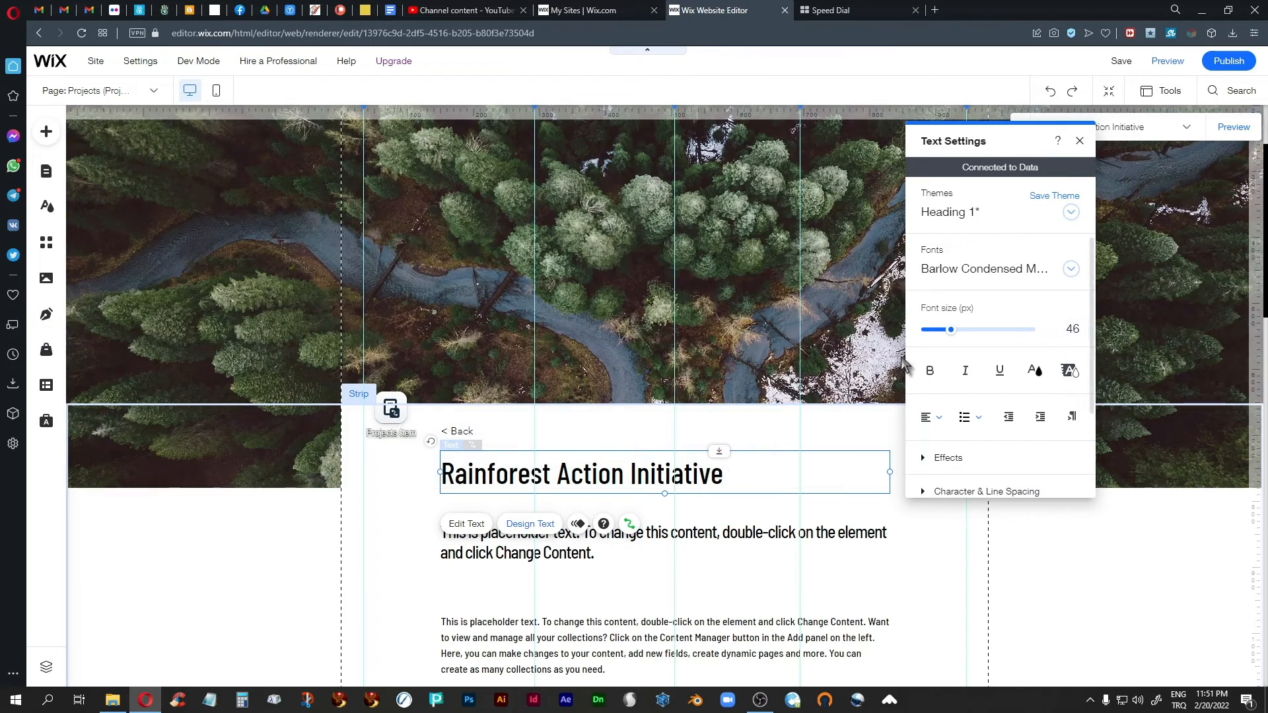
{"action": "left_click", "coordinate": [1069, 271]}
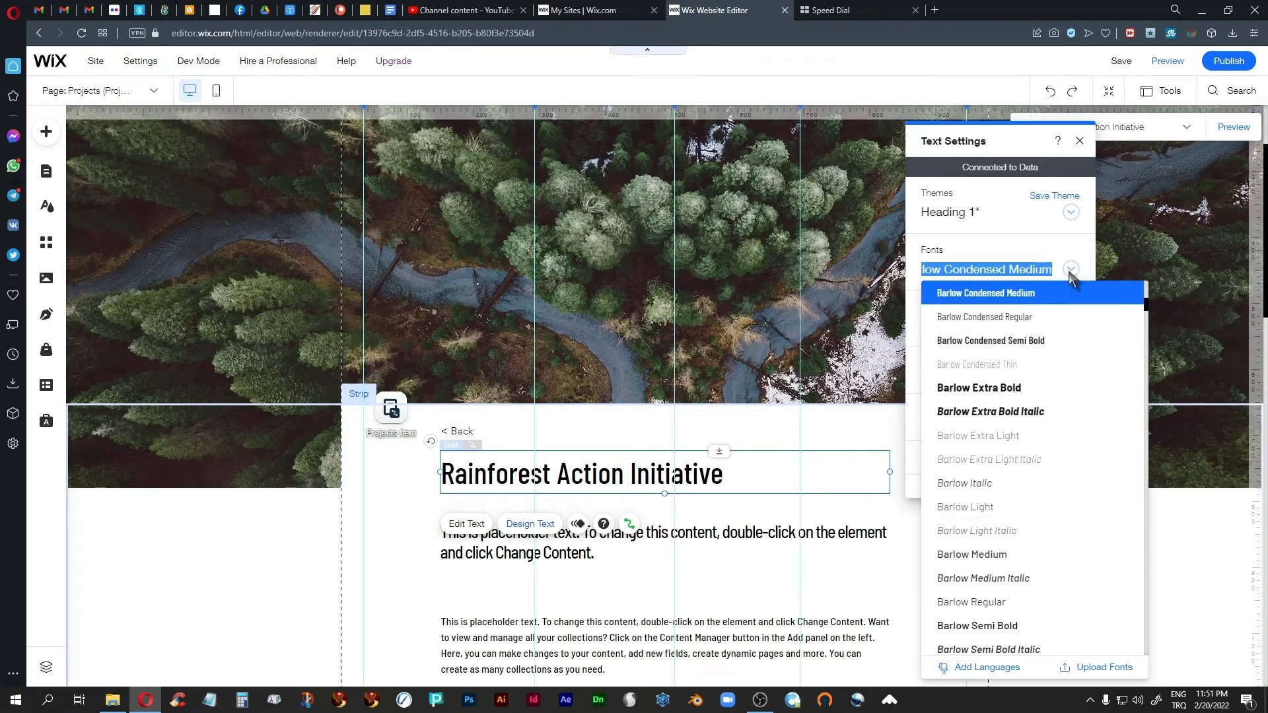
{"action": "left_click", "coordinate": [994, 433]}
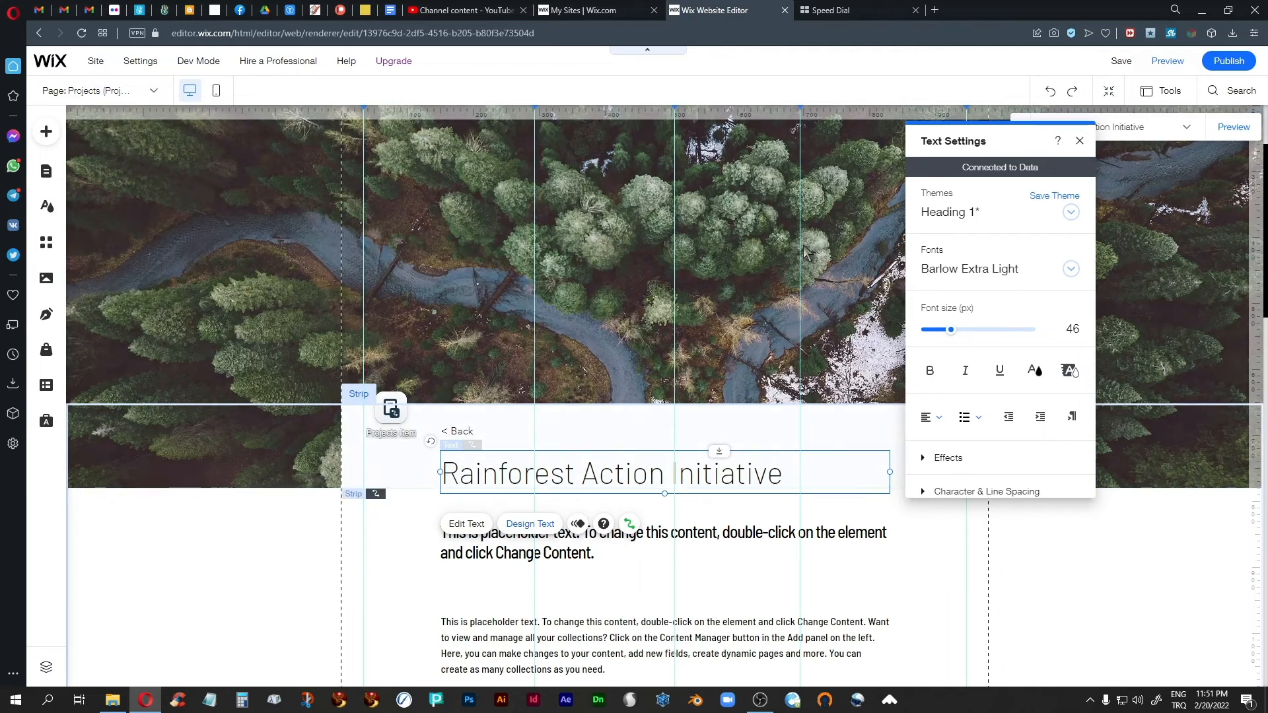
{"action": "left_click_drag", "start_coordinate": [951, 329], "coordinate": [948, 331]}
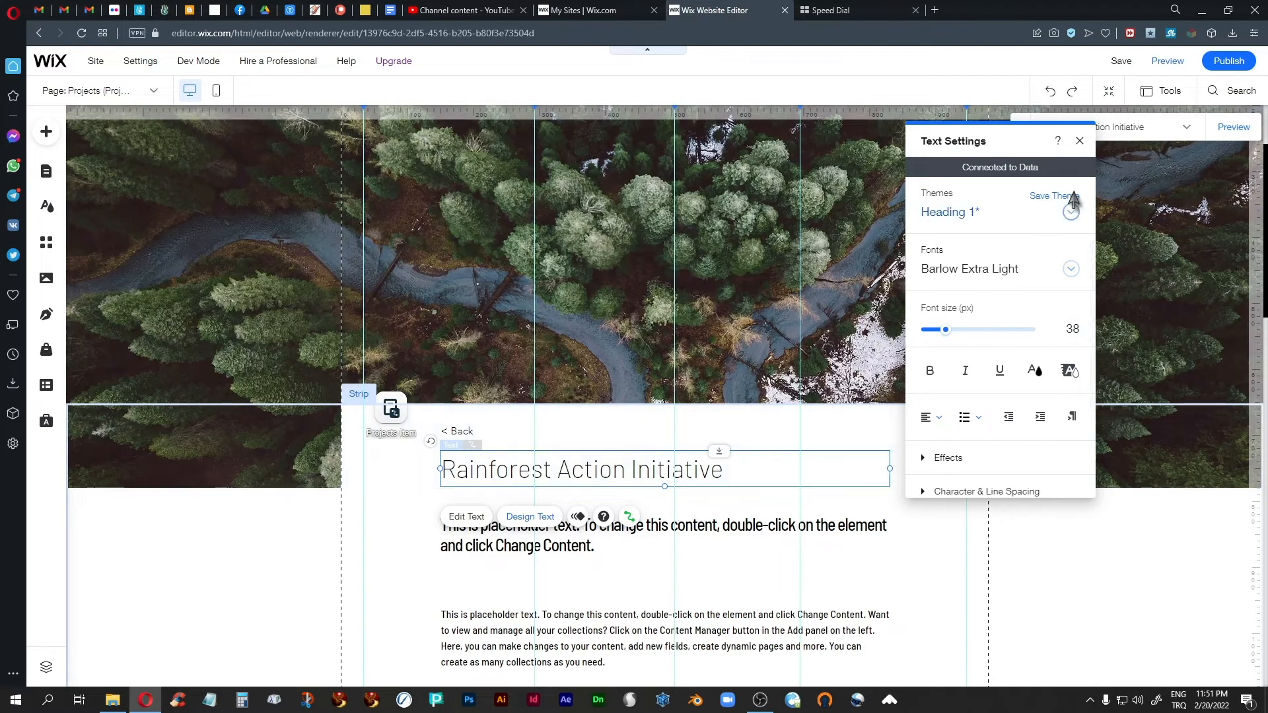
Step: Close the text settings, preview the site, check the title style on the Renewable Energy Program page and return to the editor
{"action": "left_click", "coordinate": [1079, 140]}
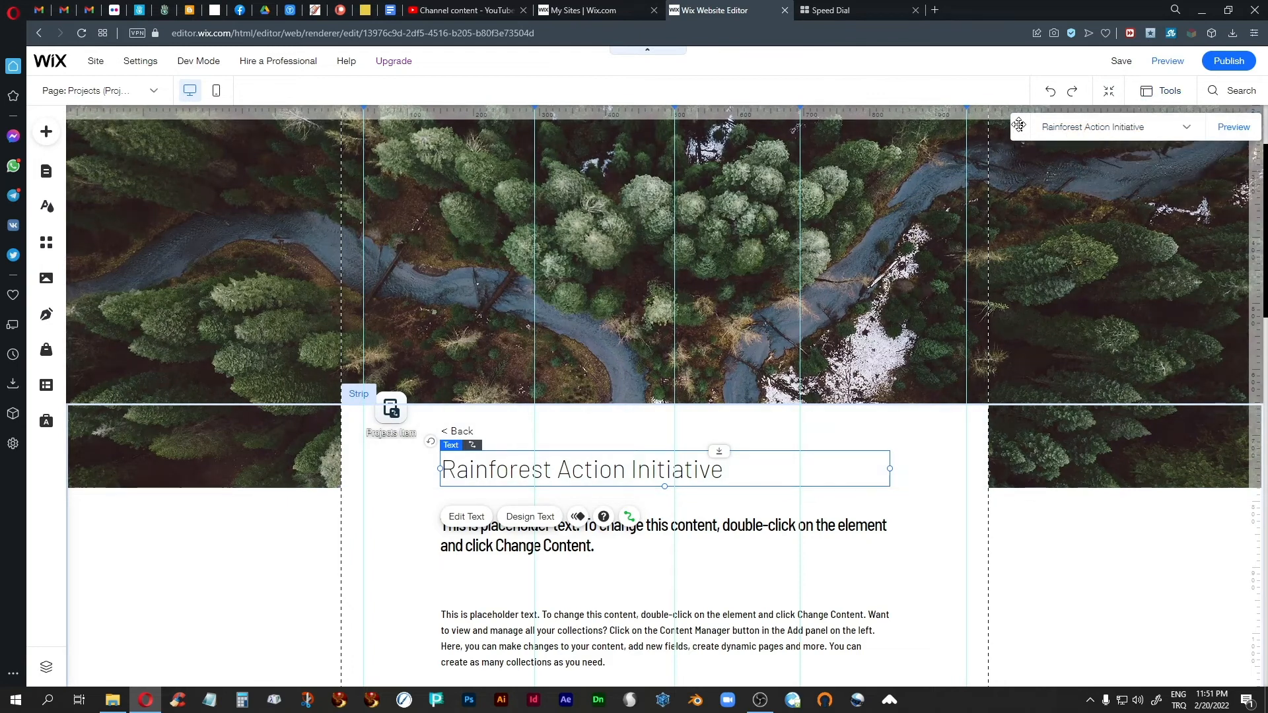
{"action": "left_click", "coordinate": [1167, 62]}
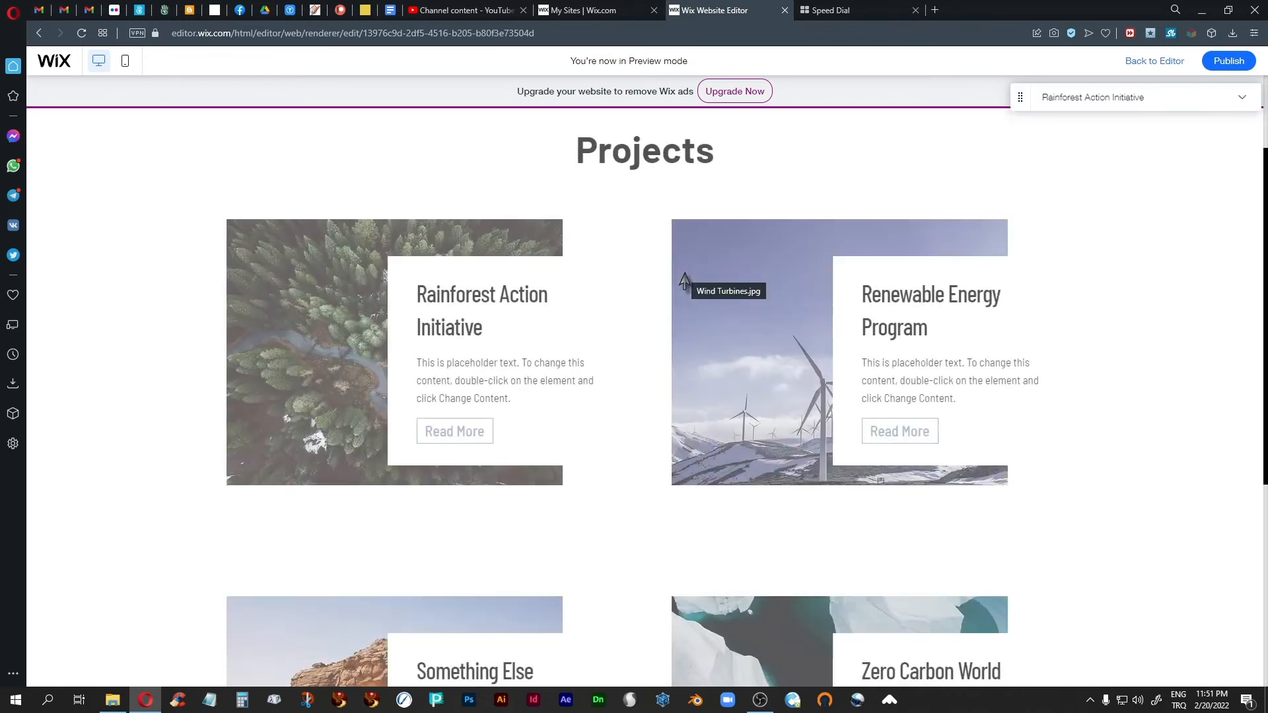
{"action": "scroll", "coordinate": [684, 273], "scroll_direction": "up", "scroll_amount": 2}
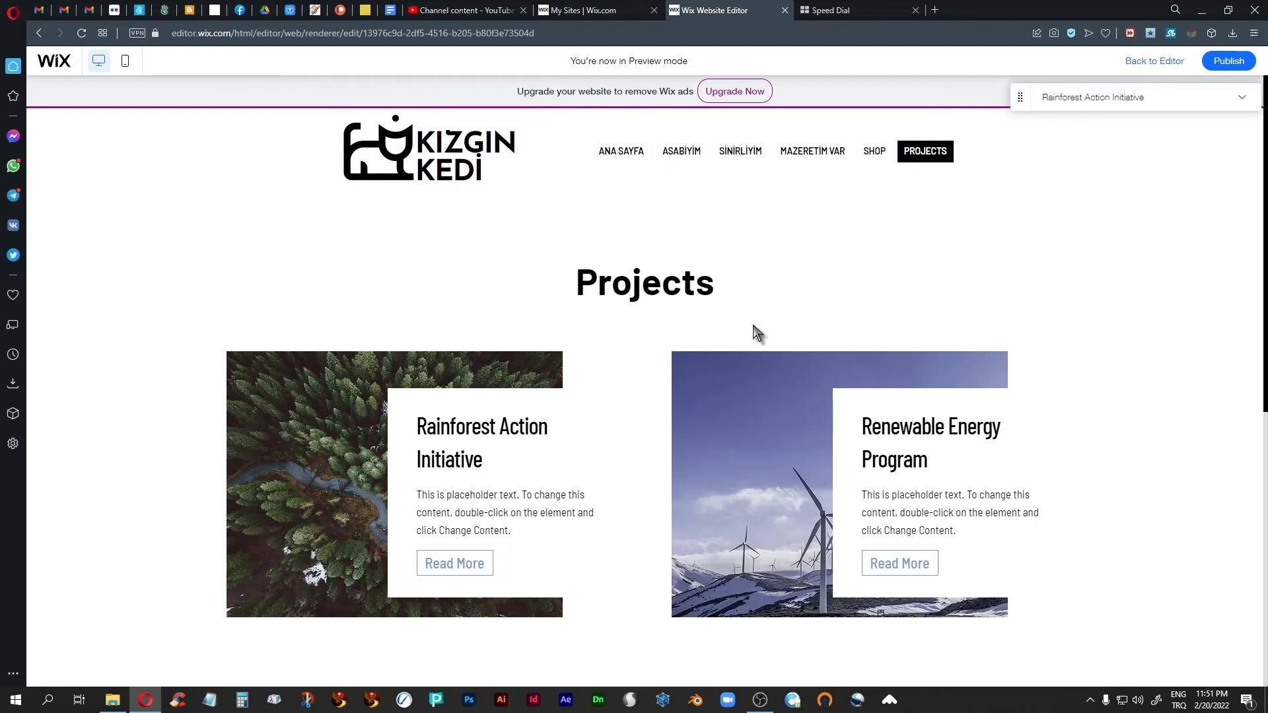
{"action": "scroll", "coordinate": [655, 496], "scroll_direction": "down", "scroll_amount": 4}
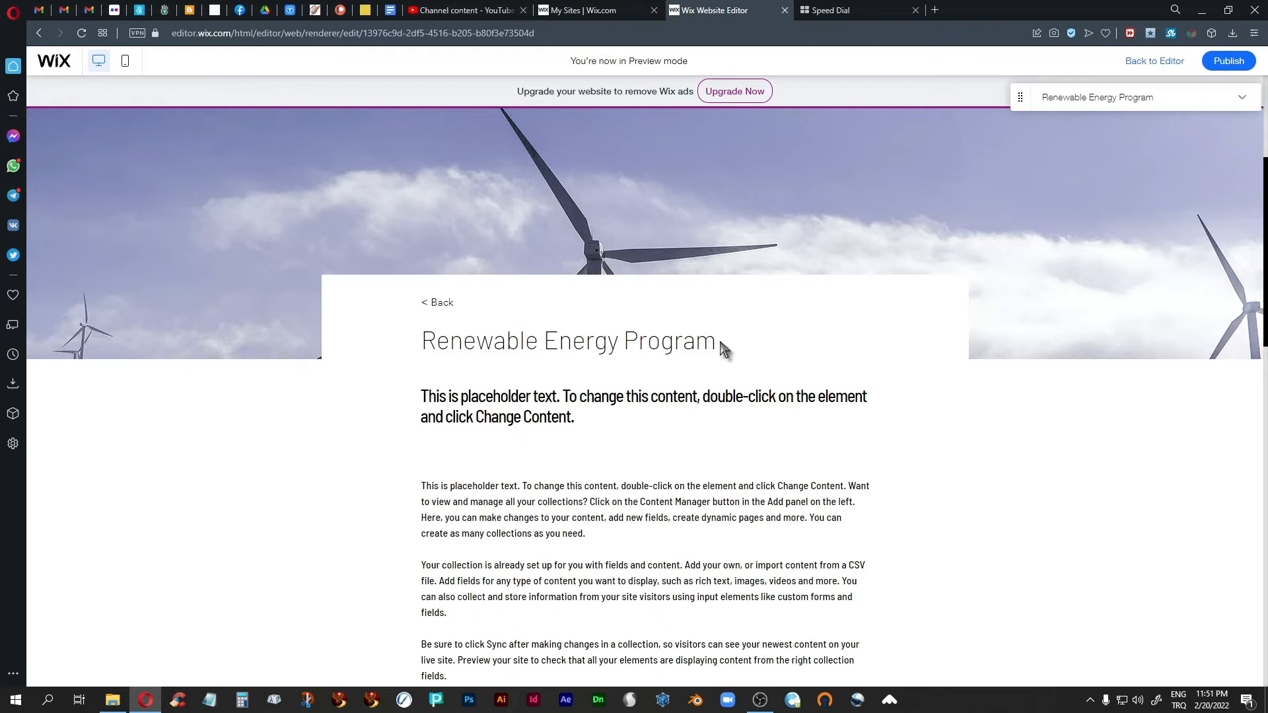
{"action": "scroll", "coordinate": [646, 453], "scroll_direction": "up", "scroll_amount": 4}
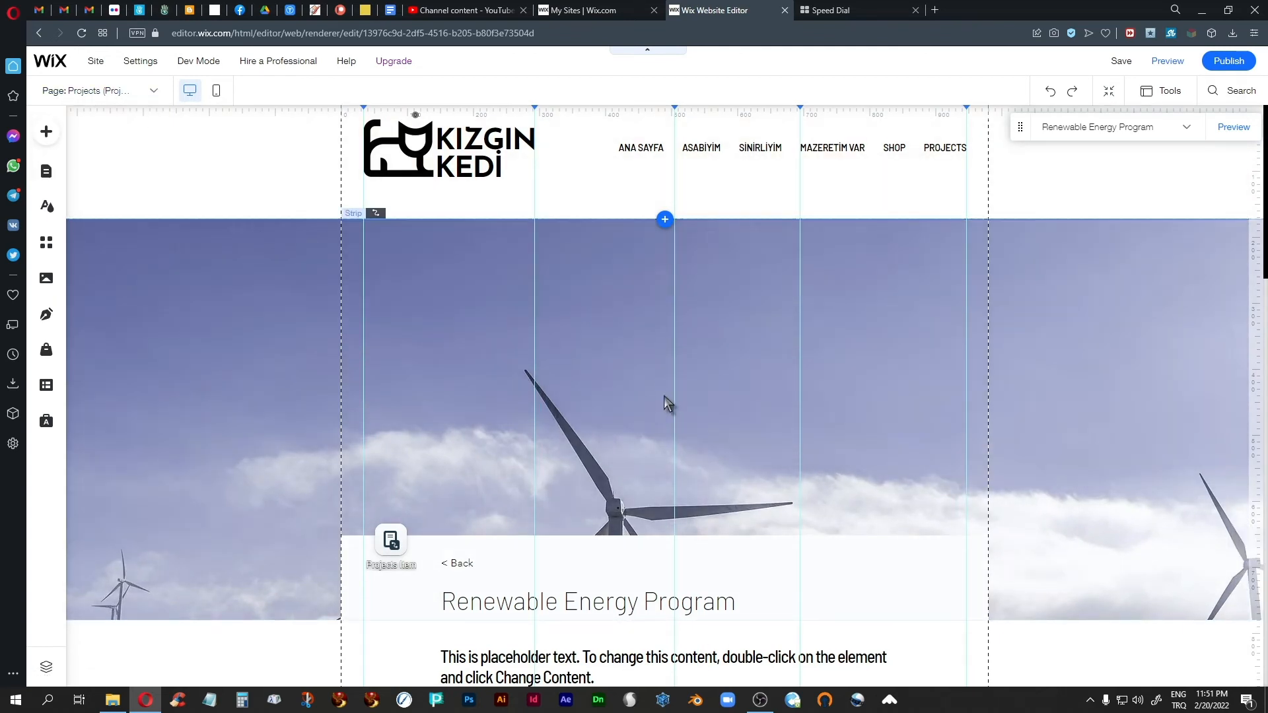
{"action": "scroll", "coordinate": [666, 398], "scroll_direction": "down", "scroll_amount": 3}
{"action": "scroll", "coordinate": [668, 401], "scroll_direction": "up", "scroll_amount": 2}
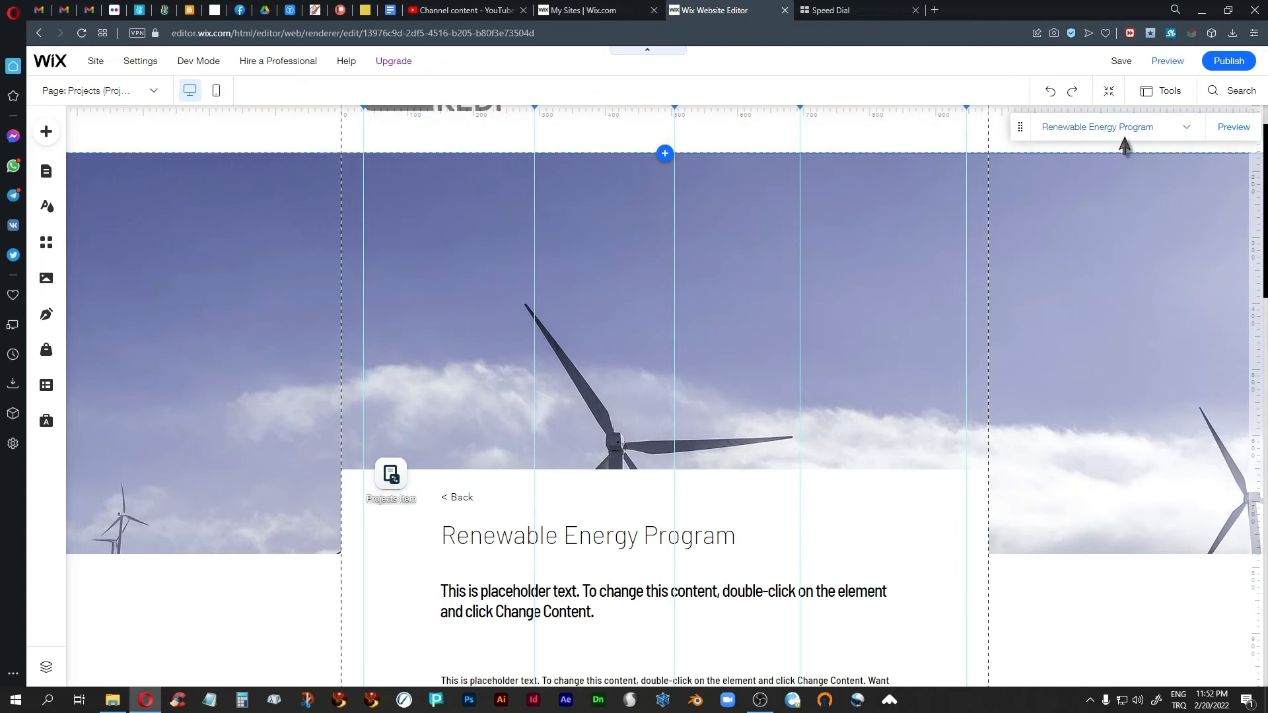
Step: Check the project page's list of collection items and switch to editing the Projects (All) page
{"action": "left_click", "coordinate": [1187, 128]}
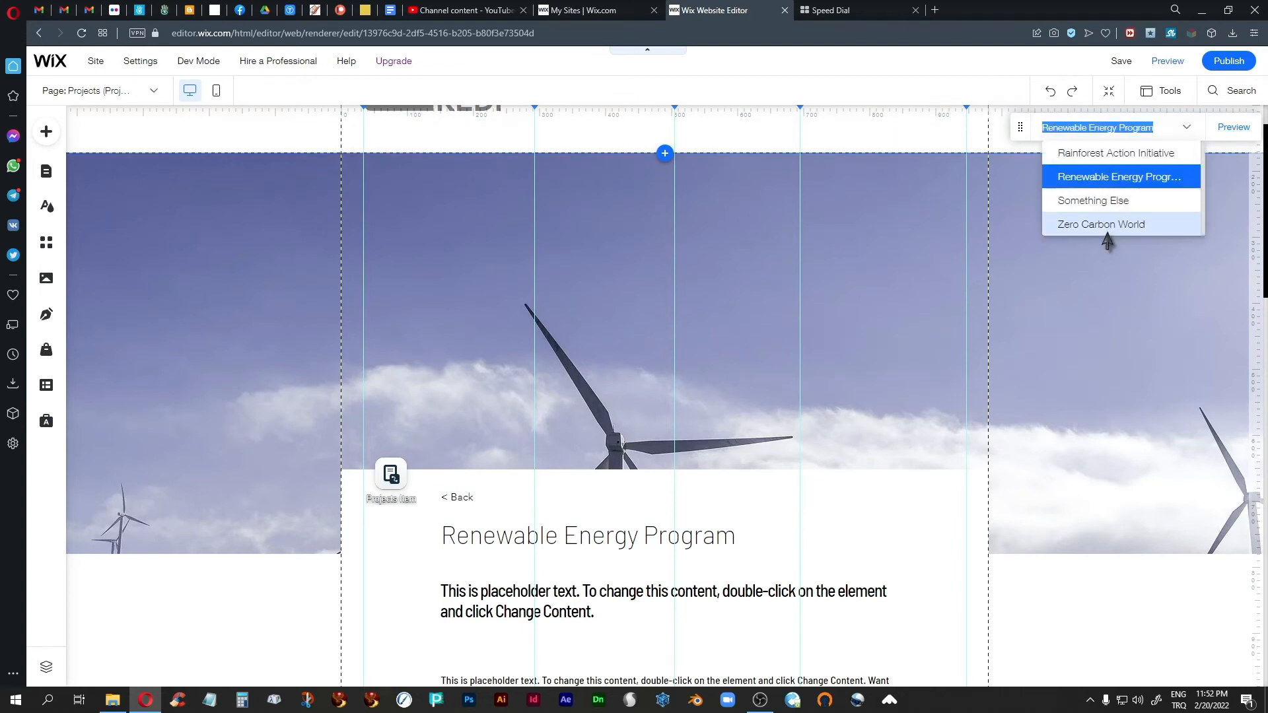
{"action": "left_click", "coordinate": [886, 259]}
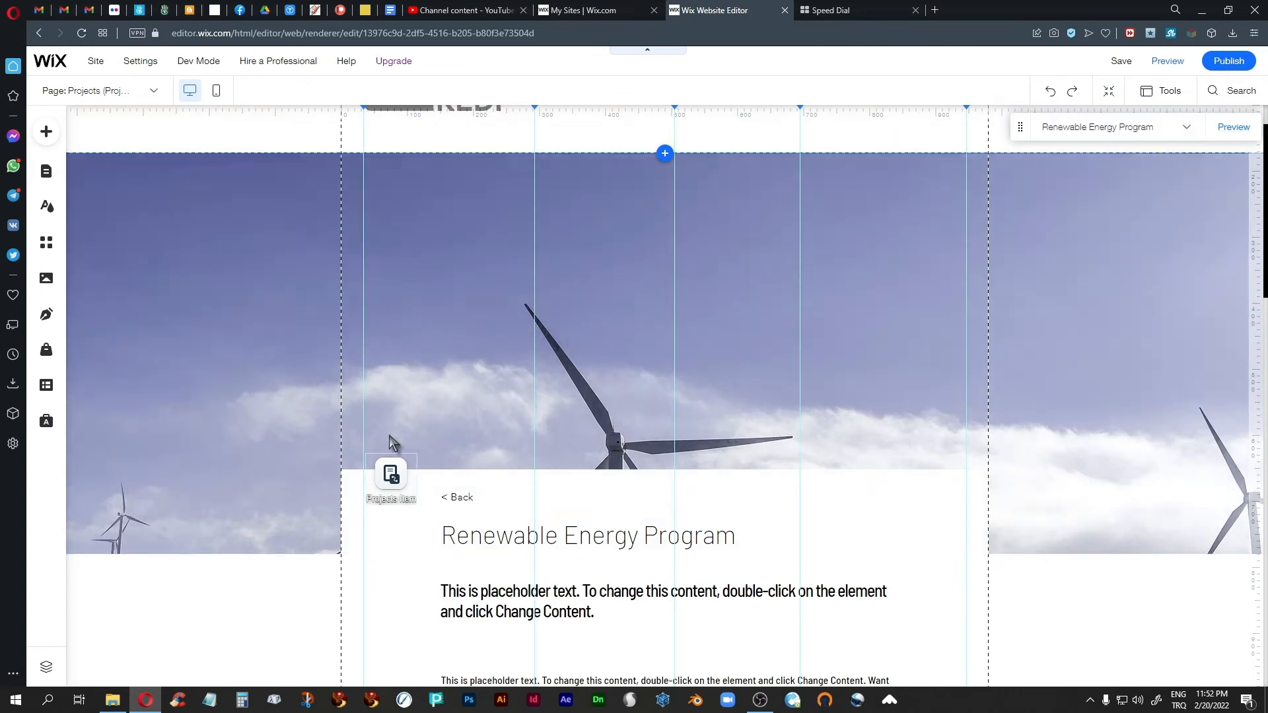
{"action": "left_click", "coordinate": [153, 92]}
{"action": "scroll", "coordinate": [99, 212], "scroll_direction": "up", "scroll_amount": 1}
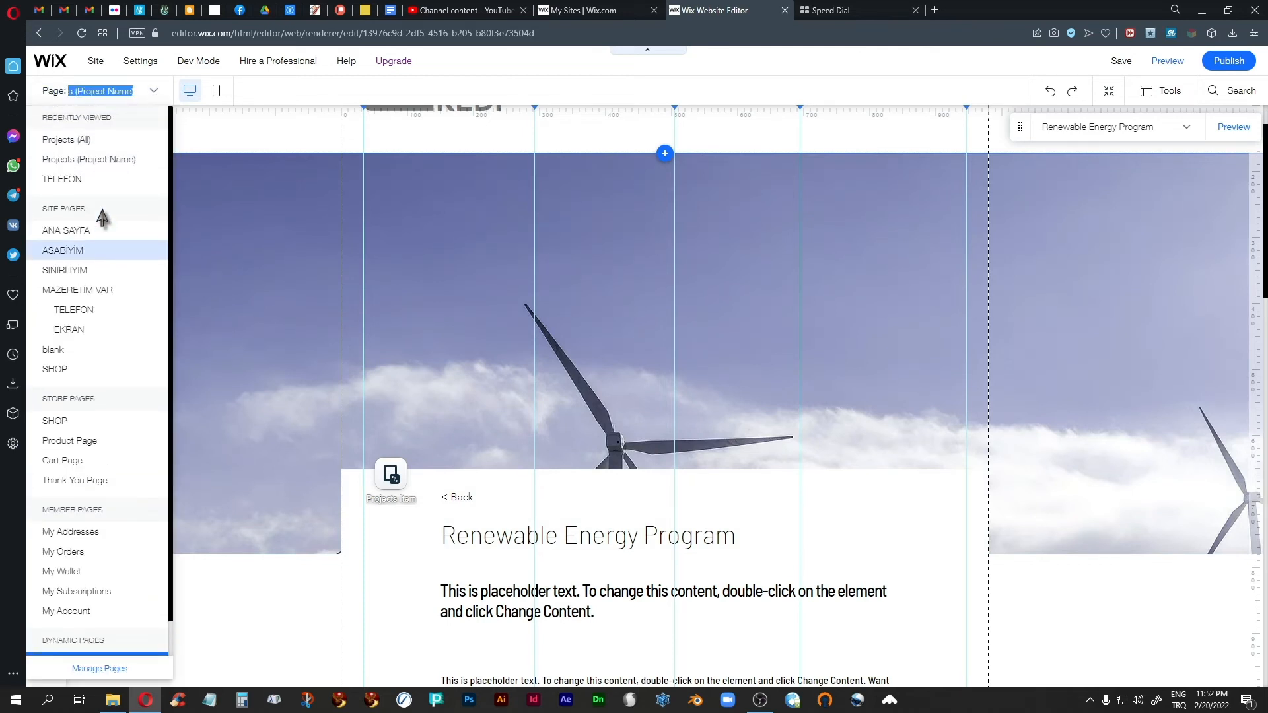
{"action": "left_click", "coordinate": [59, 147]}
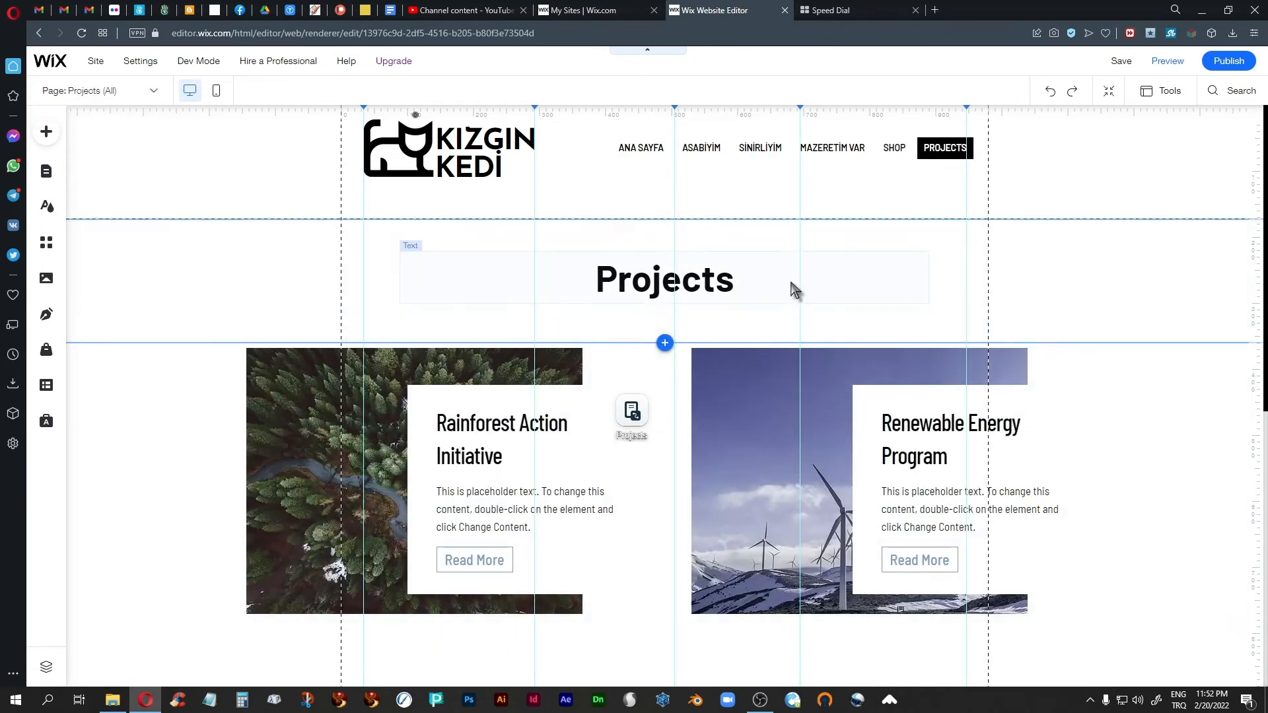
Step: Examine the layout of the project cards in the repeater on the Projects (All) page
{"action": "scroll", "coordinate": [788, 275], "scroll_direction": "down", "scroll_amount": 2}
{"action": "scroll", "coordinate": [790, 282], "scroll_direction": "down", "scroll_amount": 2}
{"action": "scroll", "coordinate": [791, 282], "scroll_direction": "up", "scroll_amount": 2}
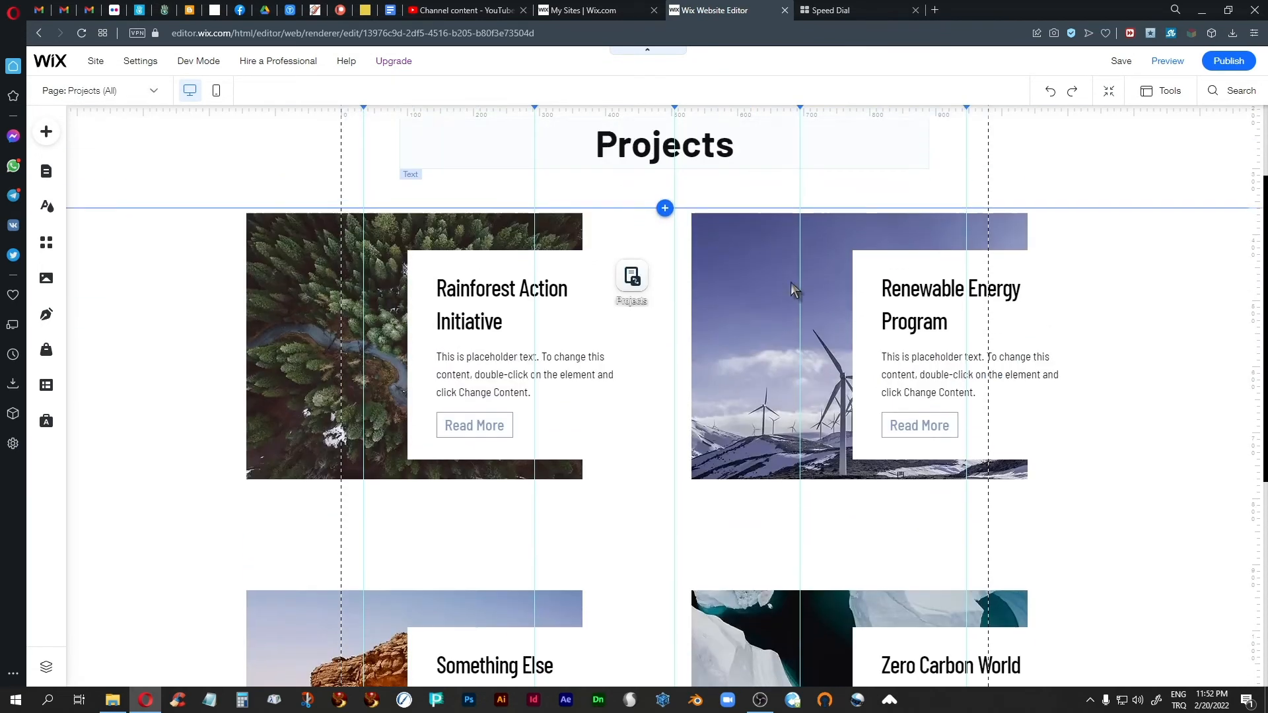
{"action": "scroll", "coordinate": [791, 283], "scroll_direction": "down", "scroll_amount": 1}
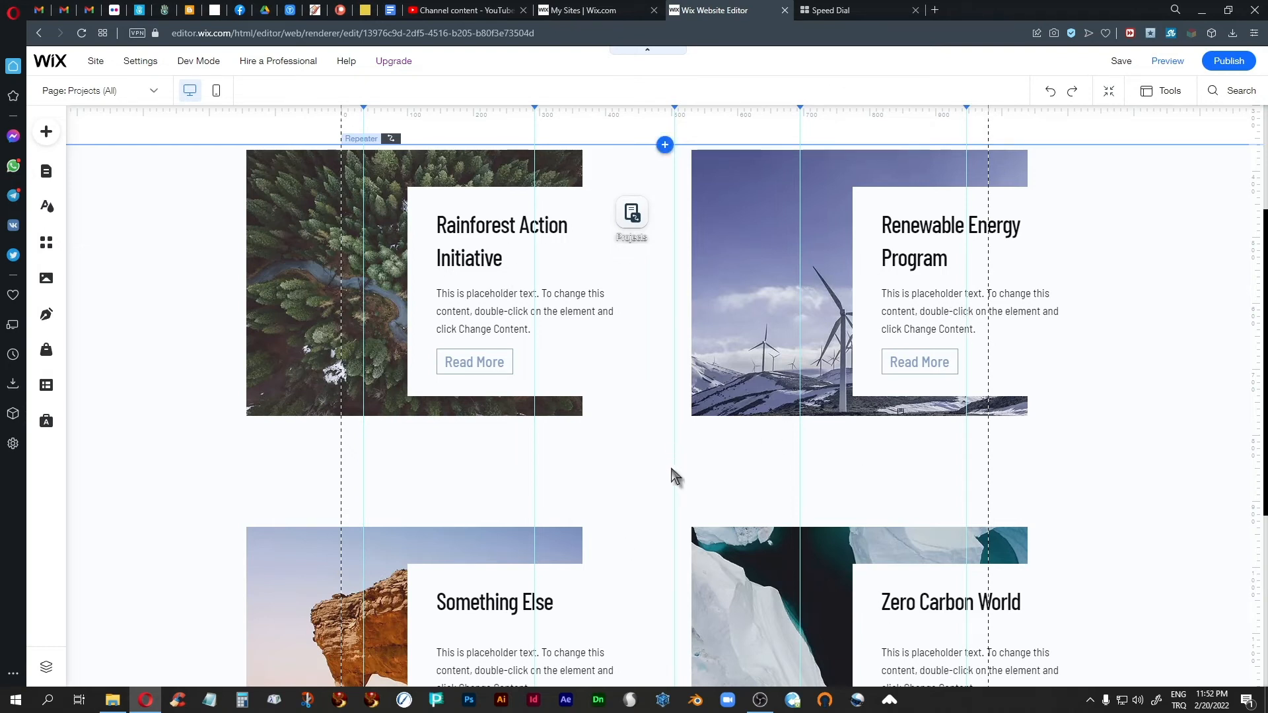
{"action": "scroll", "coordinate": [642, 464], "scroll_direction": "up", "scroll_amount": 3}
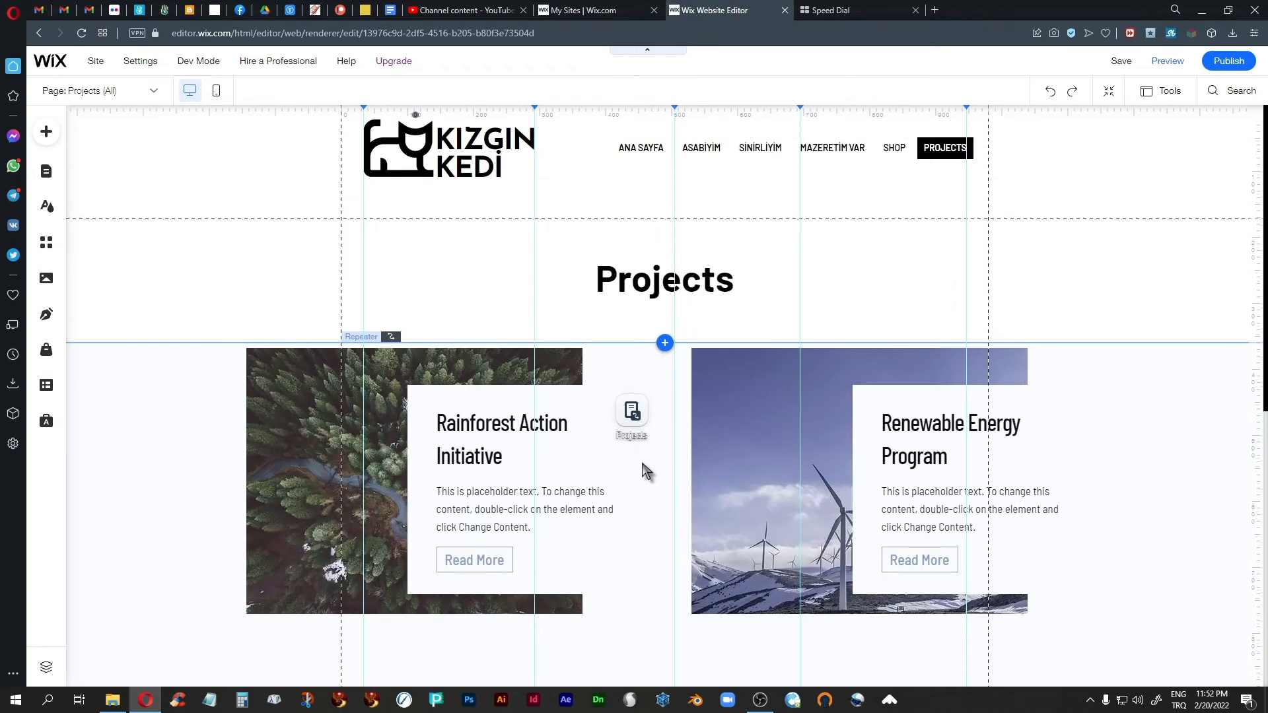
{"action": "scroll", "coordinate": [642, 465], "scroll_direction": "down", "scroll_amount": 2}
{"action": "scroll", "coordinate": [642, 466], "scroll_direction": "up", "scroll_amount": 2}
{"action": "scroll", "coordinate": [650, 545], "scroll_direction": "down", "scroll_amount": 3}
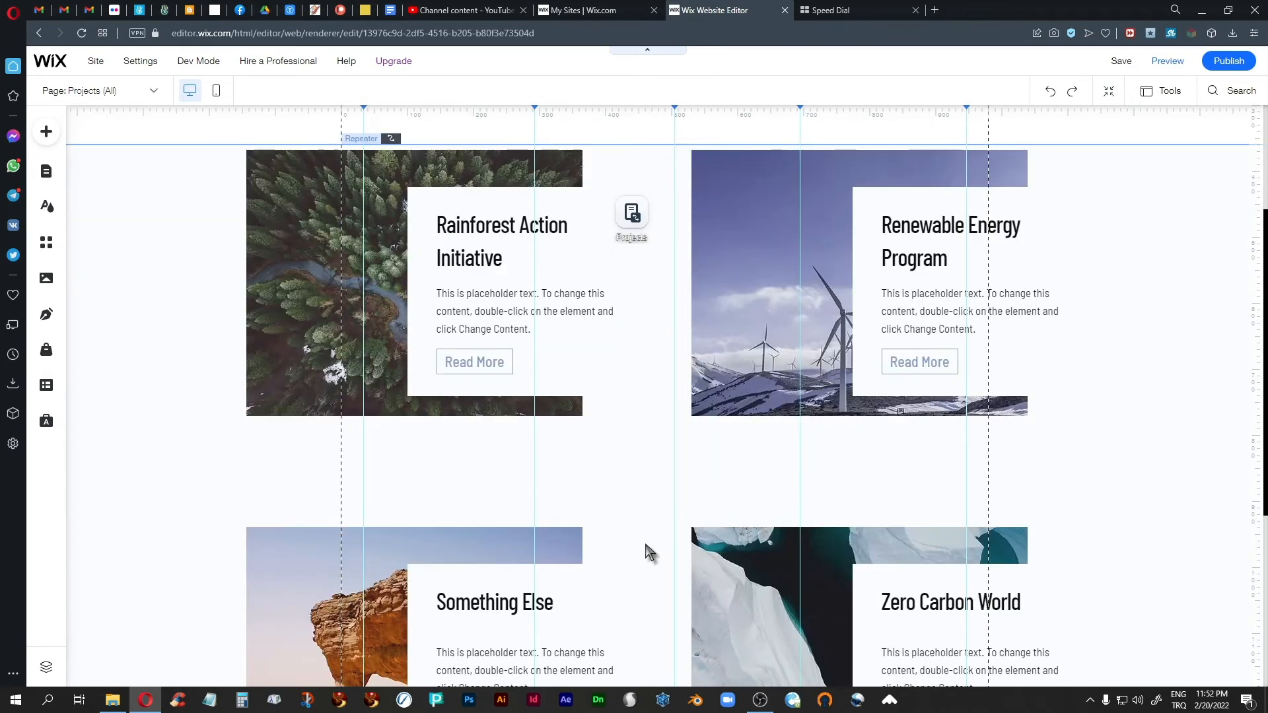
Step: Open the Projects collection connected to the repeater for changing its content
{"action": "left_click", "coordinate": [641, 500]}
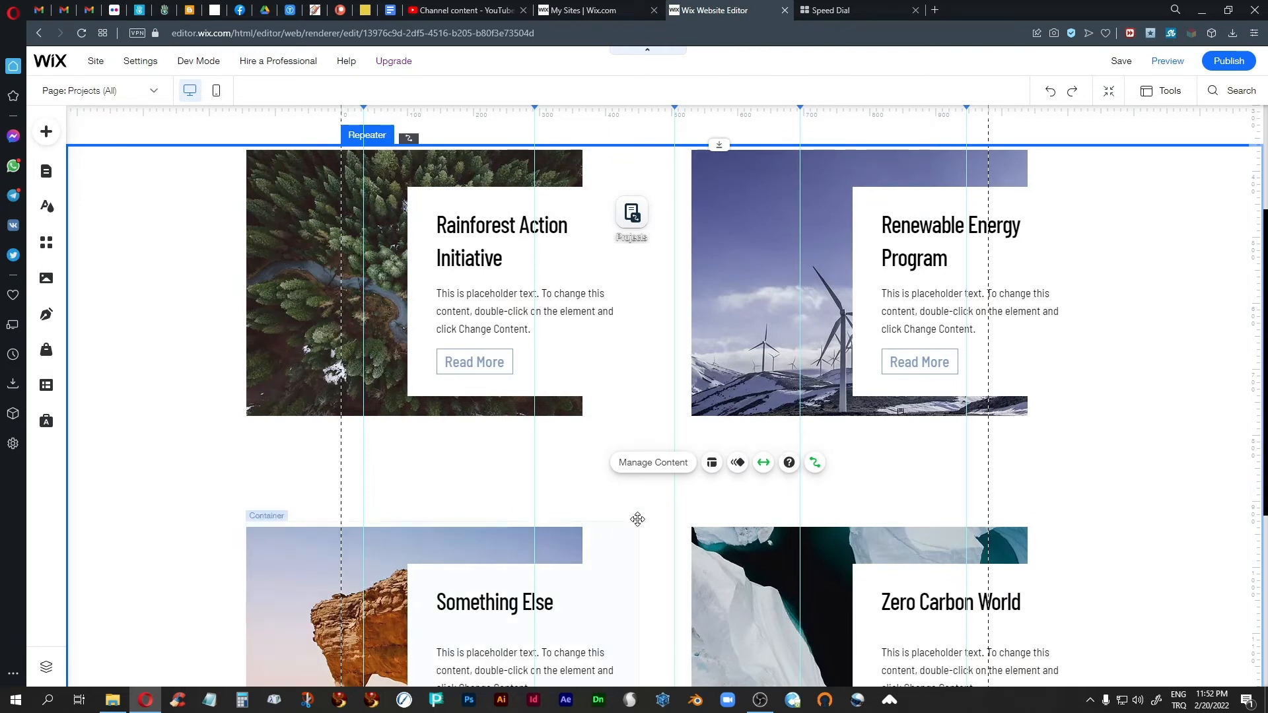
{"action": "left_click", "coordinate": [641, 464]}
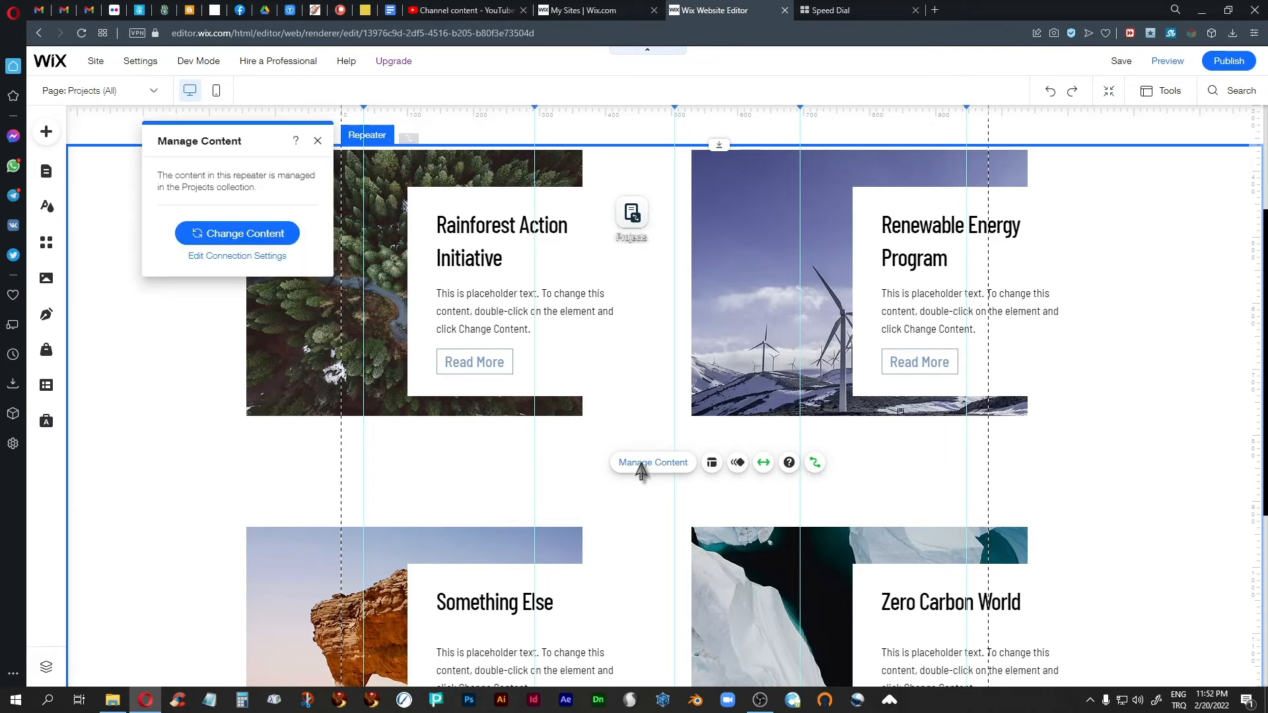
{"action": "left_click", "coordinate": [218, 235]}
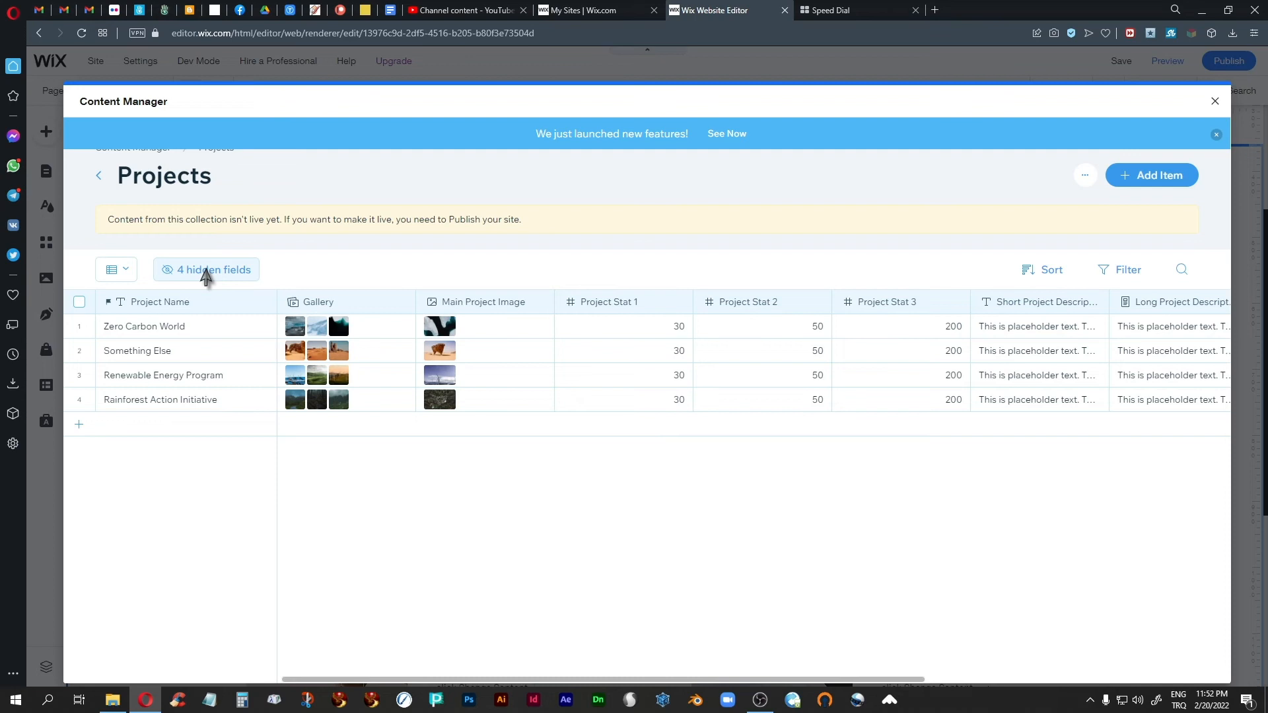
Step: Review the Projects collection's field visibility list, show the ID field and hide it again
{"action": "left_click", "coordinate": [187, 275]}
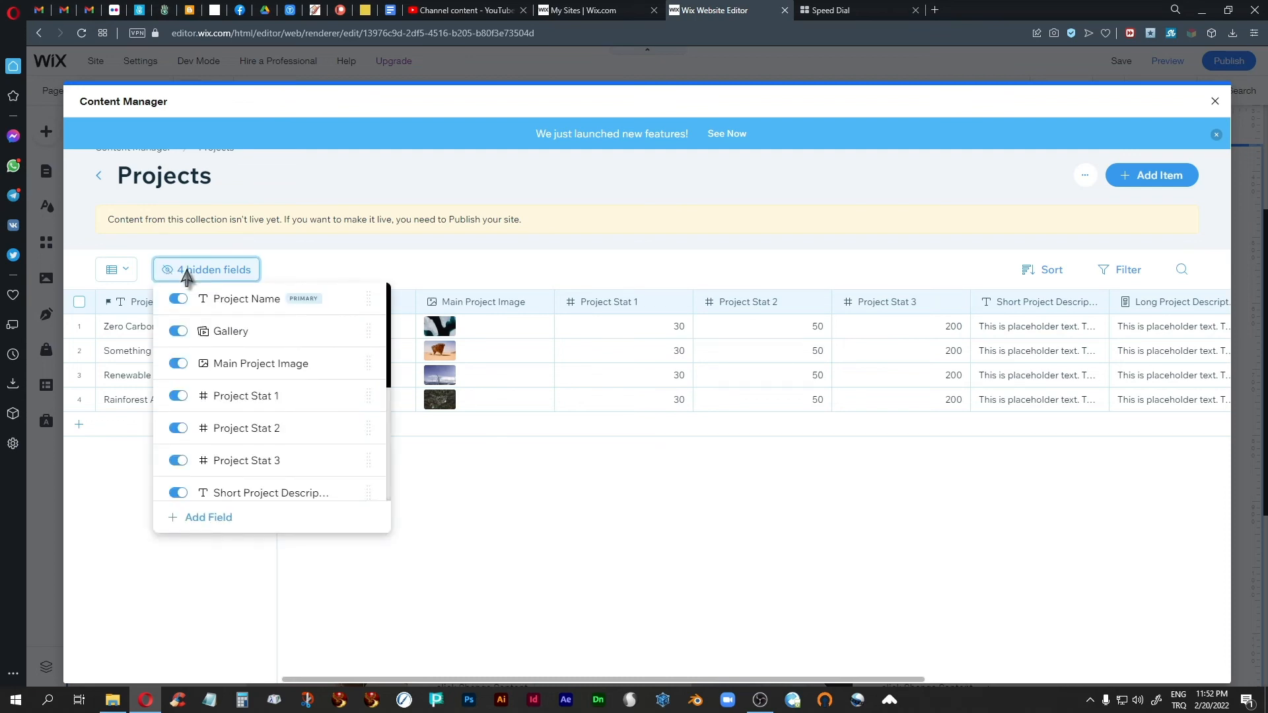
{"action": "scroll", "coordinate": [297, 456], "scroll_direction": "down", "scroll_amount": 2}
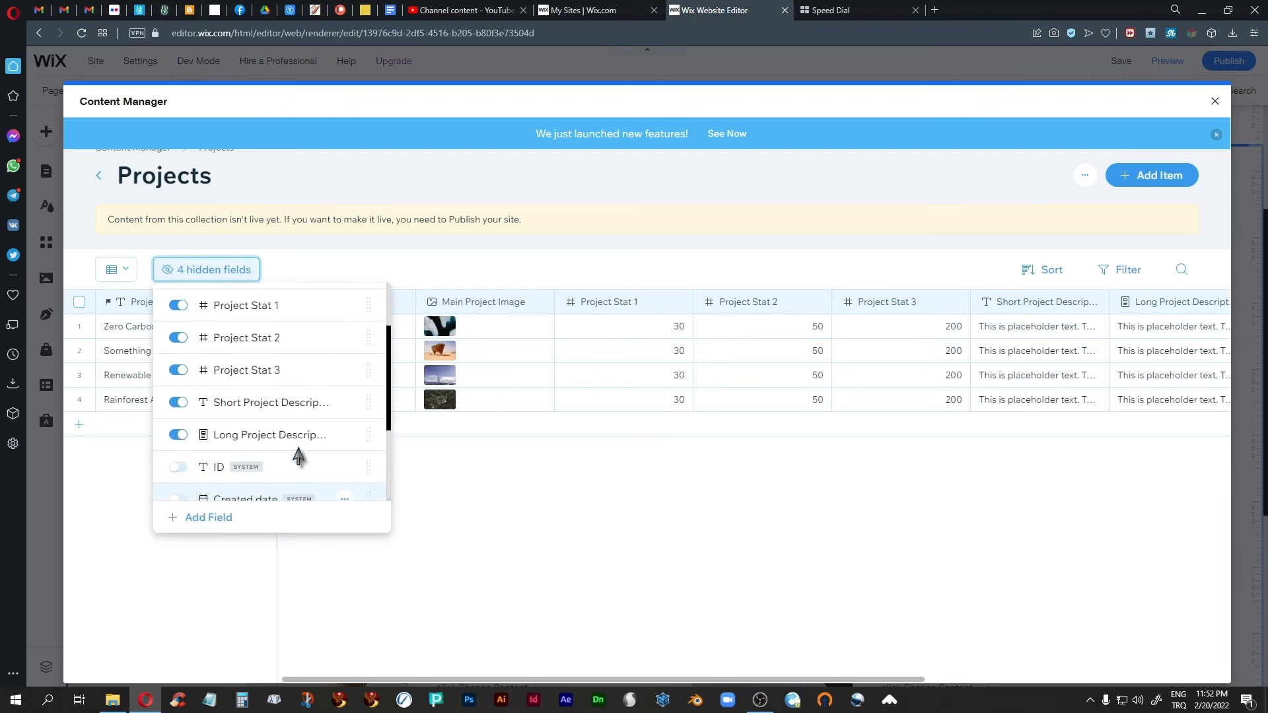
{"action": "scroll", "coordinate": [264, 429], "scroll_direction": "up", "scroll_amount": 3}
{"action": "scroll", "coordinate": [280, 453], "scroll_direction": "down", "scroll_amount": 4}
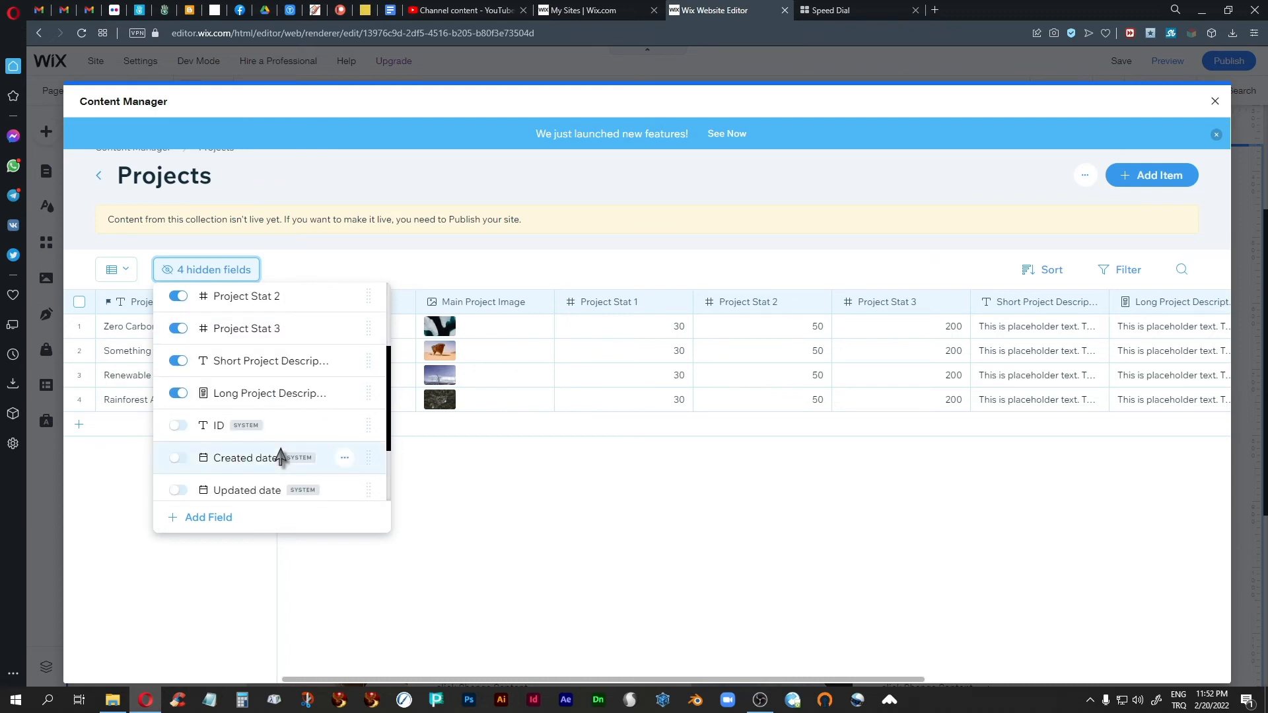
{"action": "scroll", "coordinate": [279, 455], "scroll_direction": "down", "scroll_amount": 3}
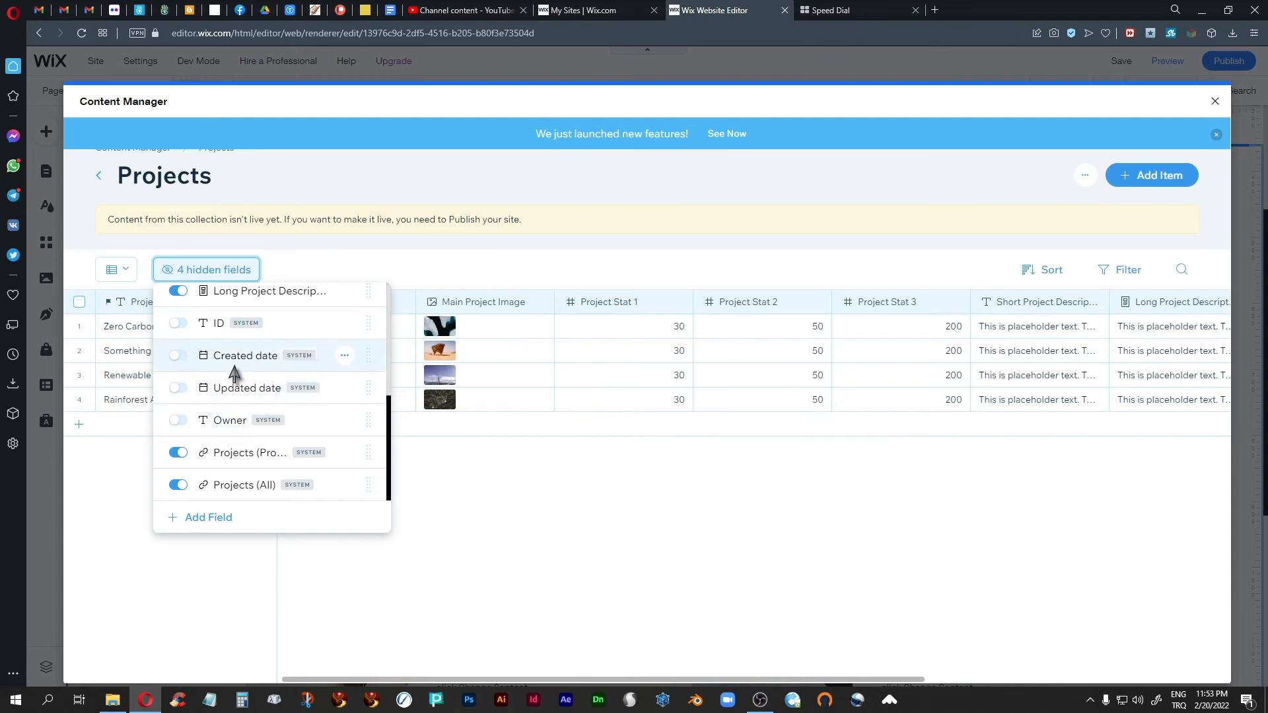
{"action": "left_click", "coordinate": [178, 322]}
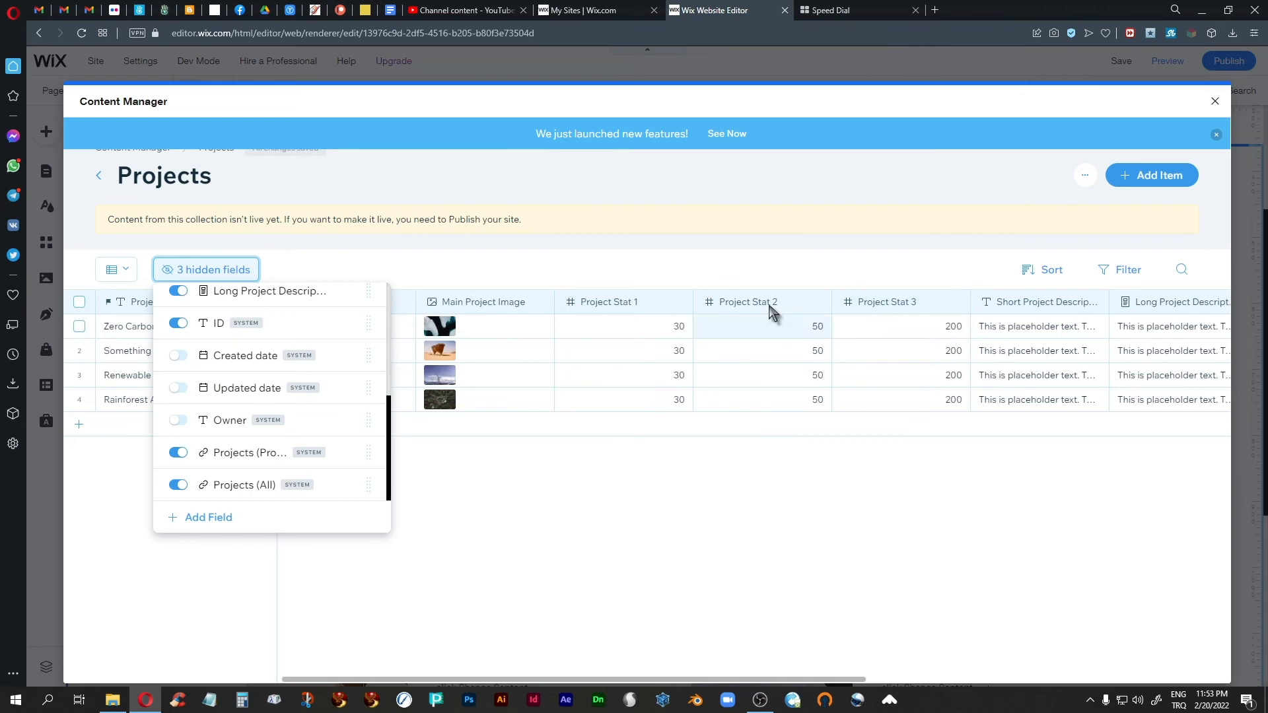
{"action": "left_click", "coordinate": [177, 323]}
{"action": "left_click", "coordinate": [561, 518]}
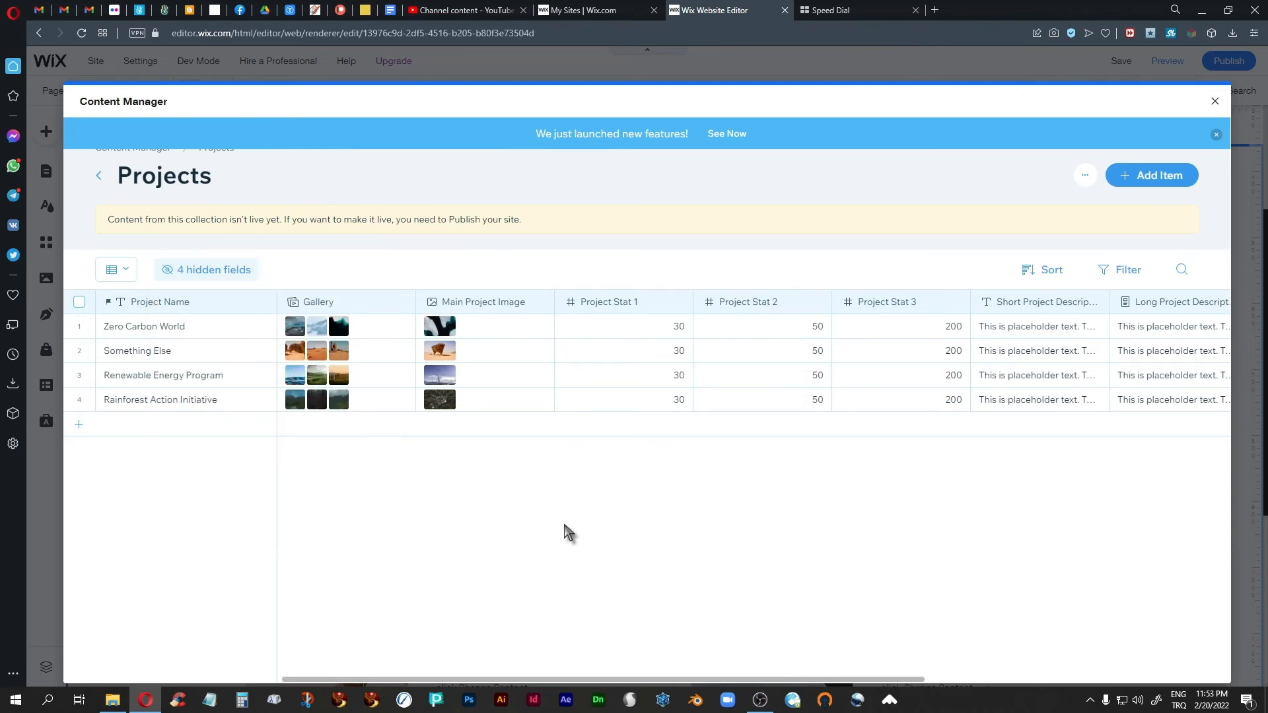
Step: Add an item with the Project Name "NEw Project" to the Projects collection, review its remaining fields and save it
{"action": "left_click", "coordinate": [1140, 177]}
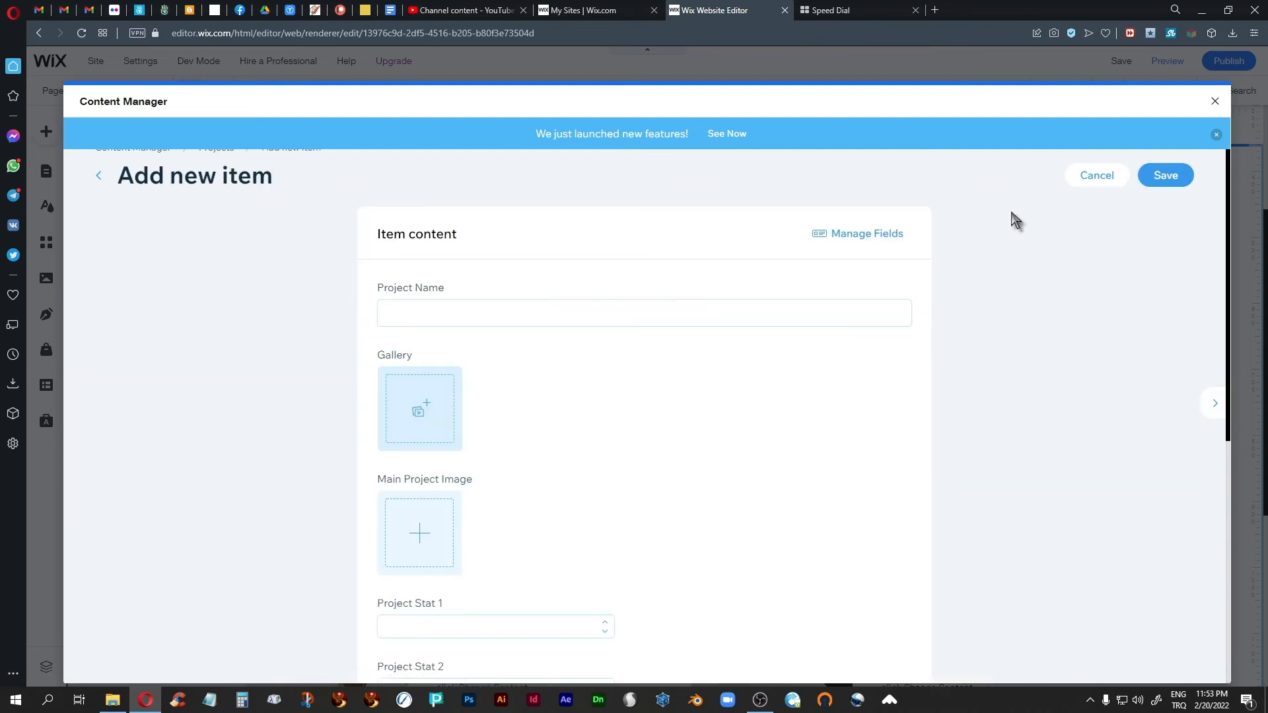
{"action": "left_click", "coordinate": [400, 311]}
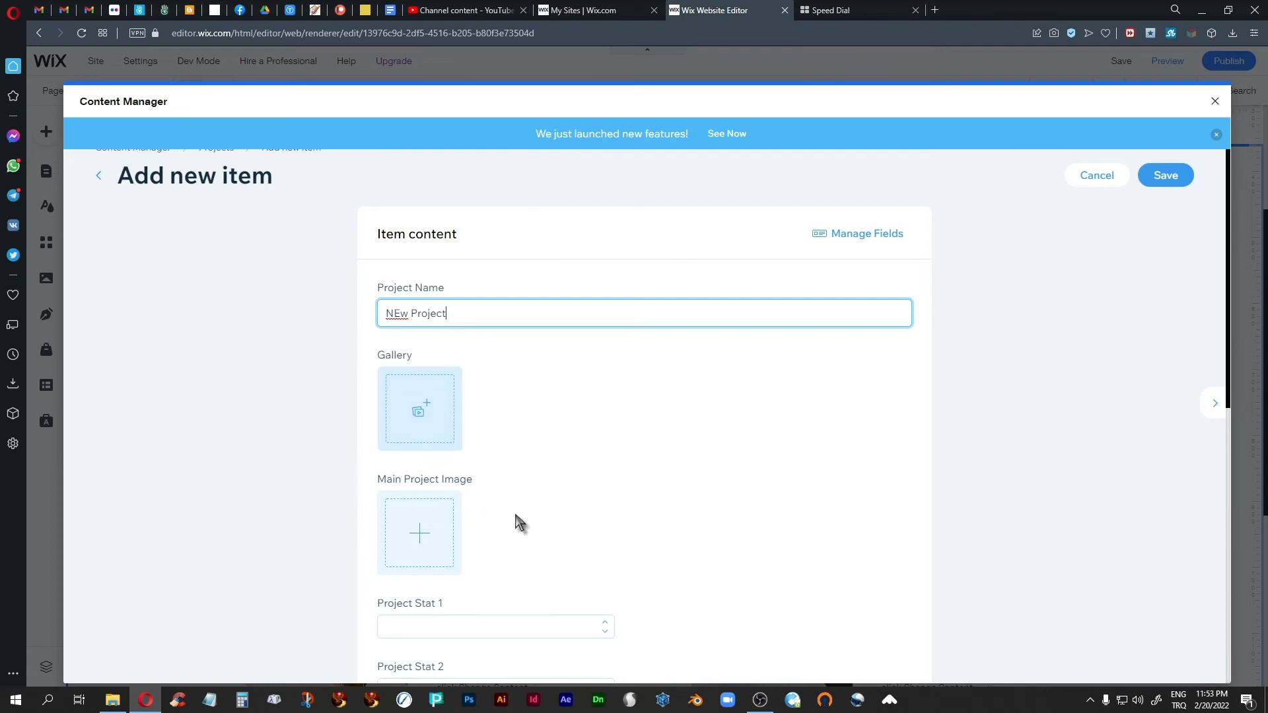
{"action": "scroll", "coordinate": [518, 509], "scroll_direction": "down", "scroll_amount": 2}
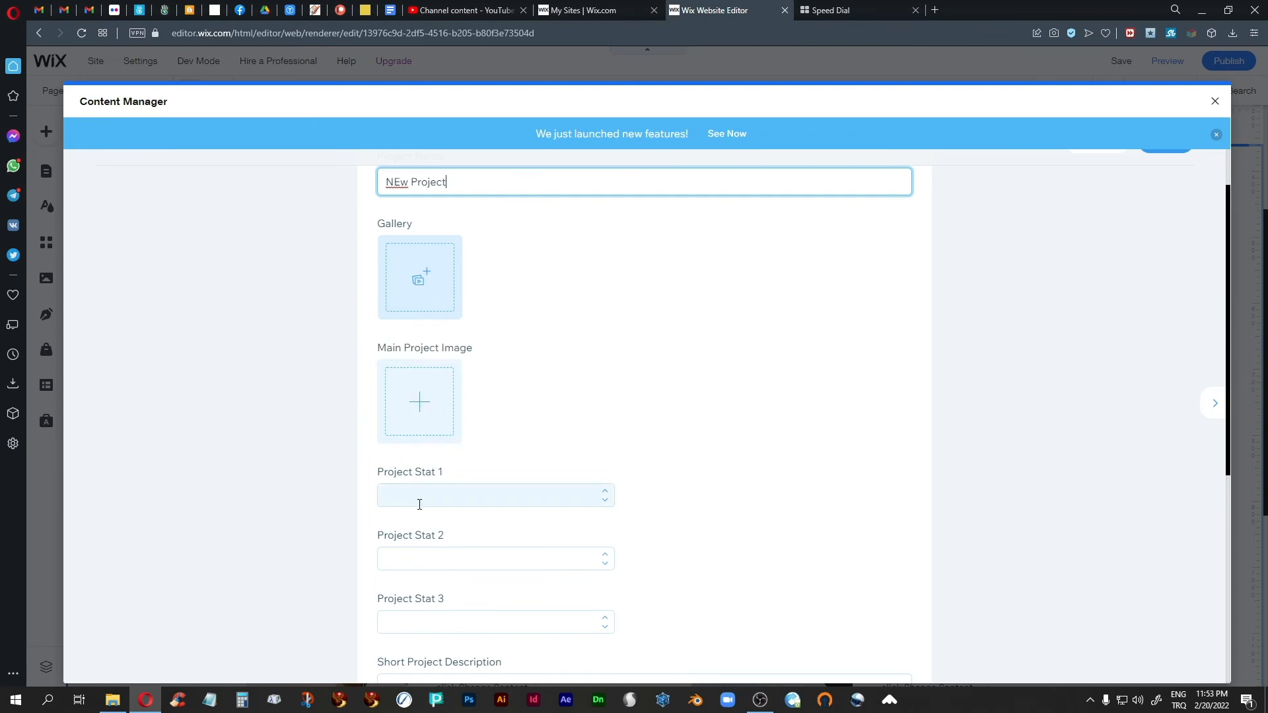
{"action": "scroll", "coordinate": [439, 487], "scroll_direction": "down", "scroll_amount": 3}
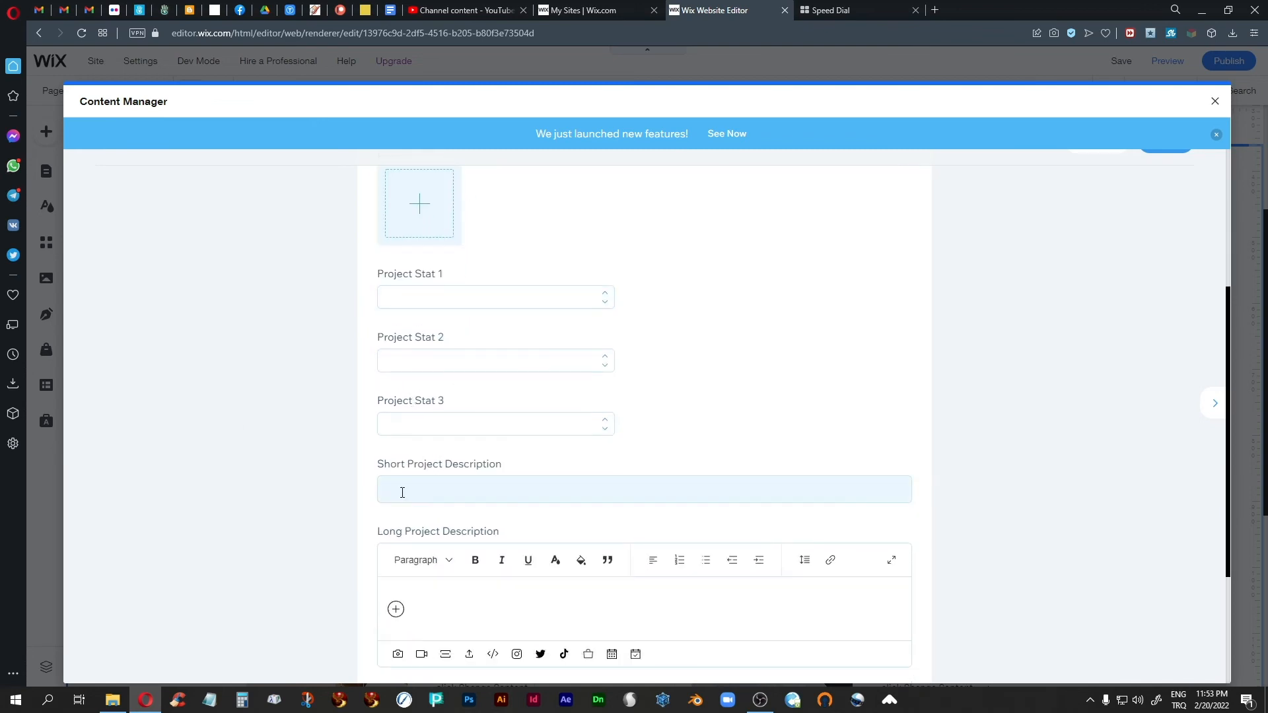
{"action": "scroll", "coordinate": [498, 439], "scroll_direction": "down", "scroll_amount": 3}
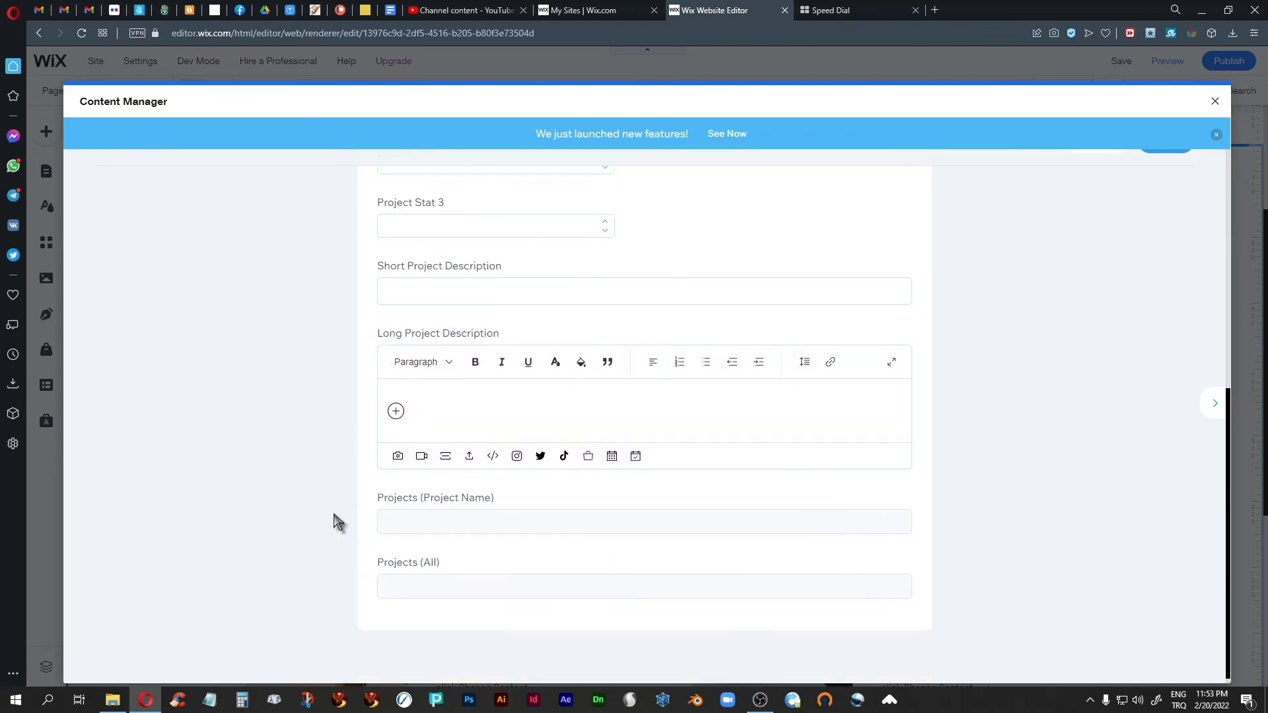
{"action": "scroll", "coordinate": [529, 489], "scroll_direction": "up", "scroll_amount": 8}
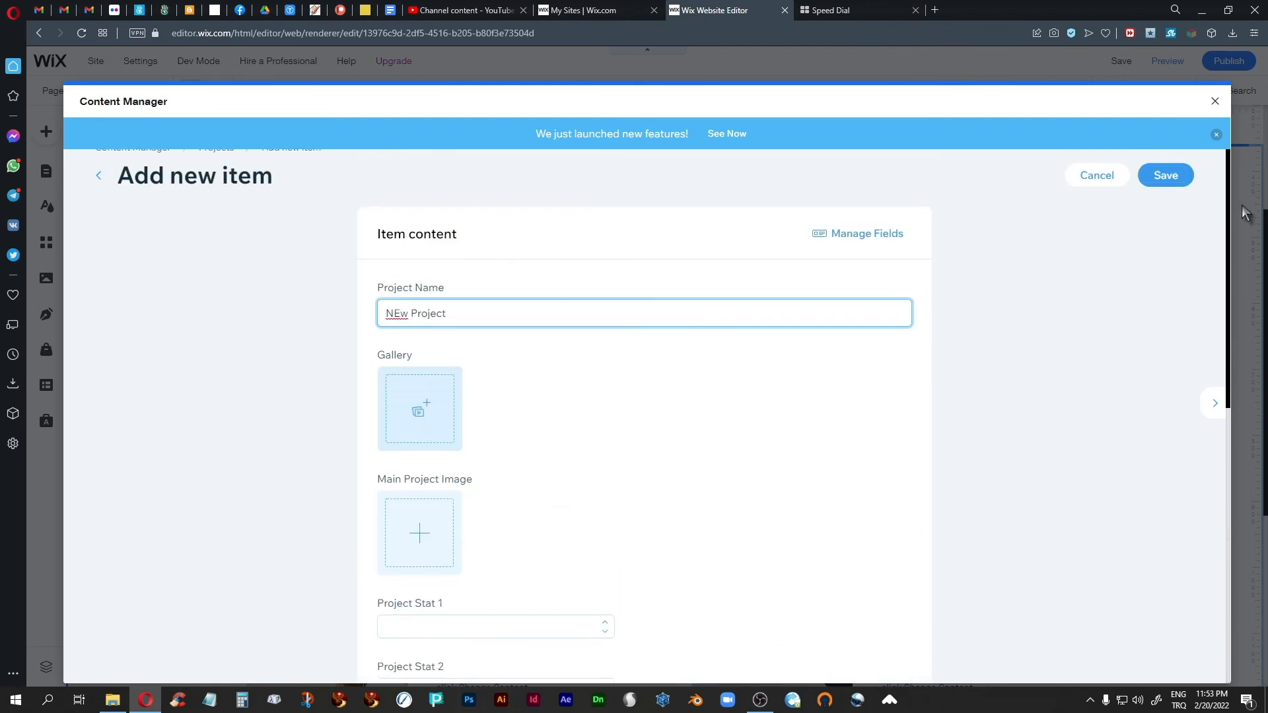
{"action": "left_click", "coordinate": [1160, 177]}
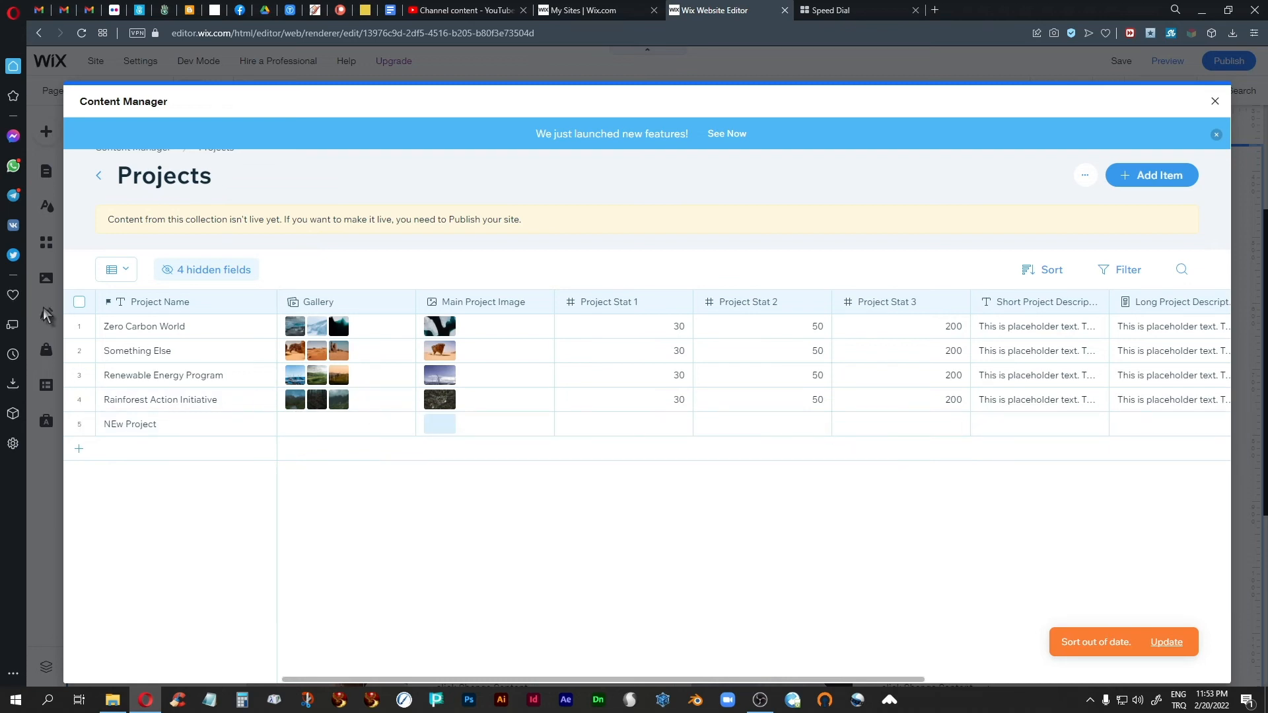
Step: Select the Zero Carbon World, Something Else, Renewable Energy Program and Rainforest Action Initiative items, and clear the selection again
{"action": "left_click", "coordinate": [80, 327]}
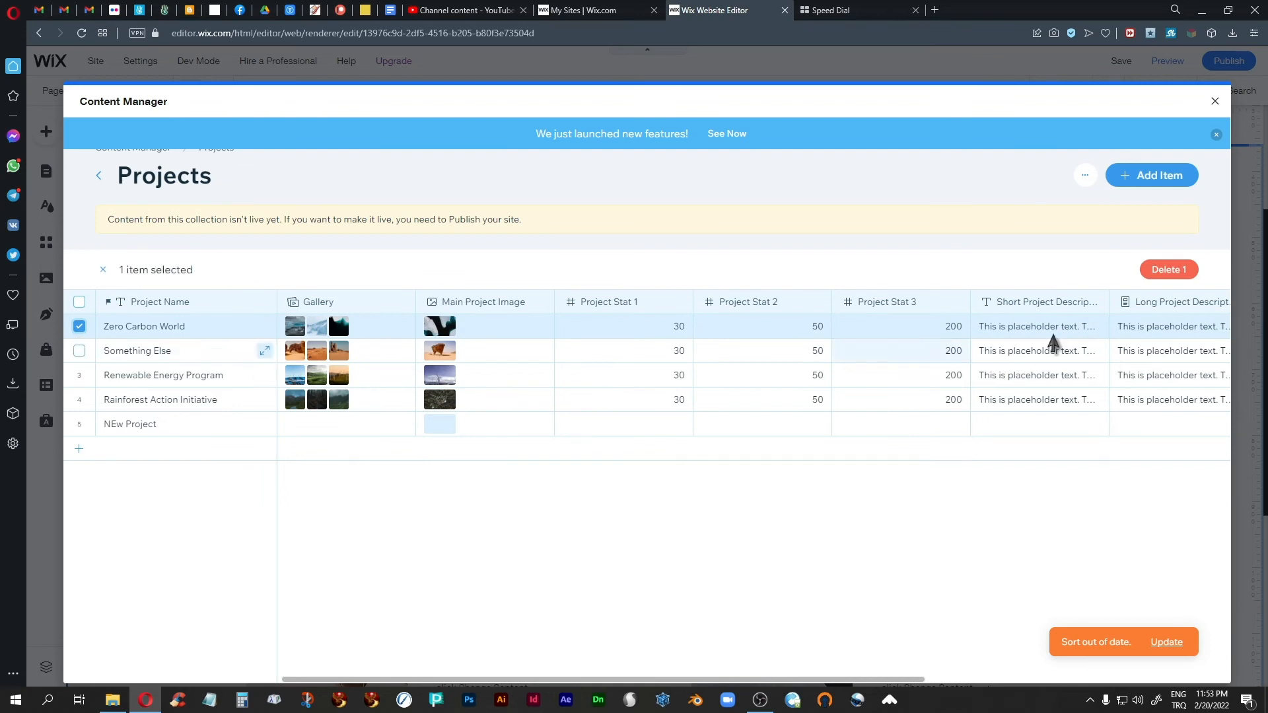
{"action": "left_click", "coordinate": [79, 351]}
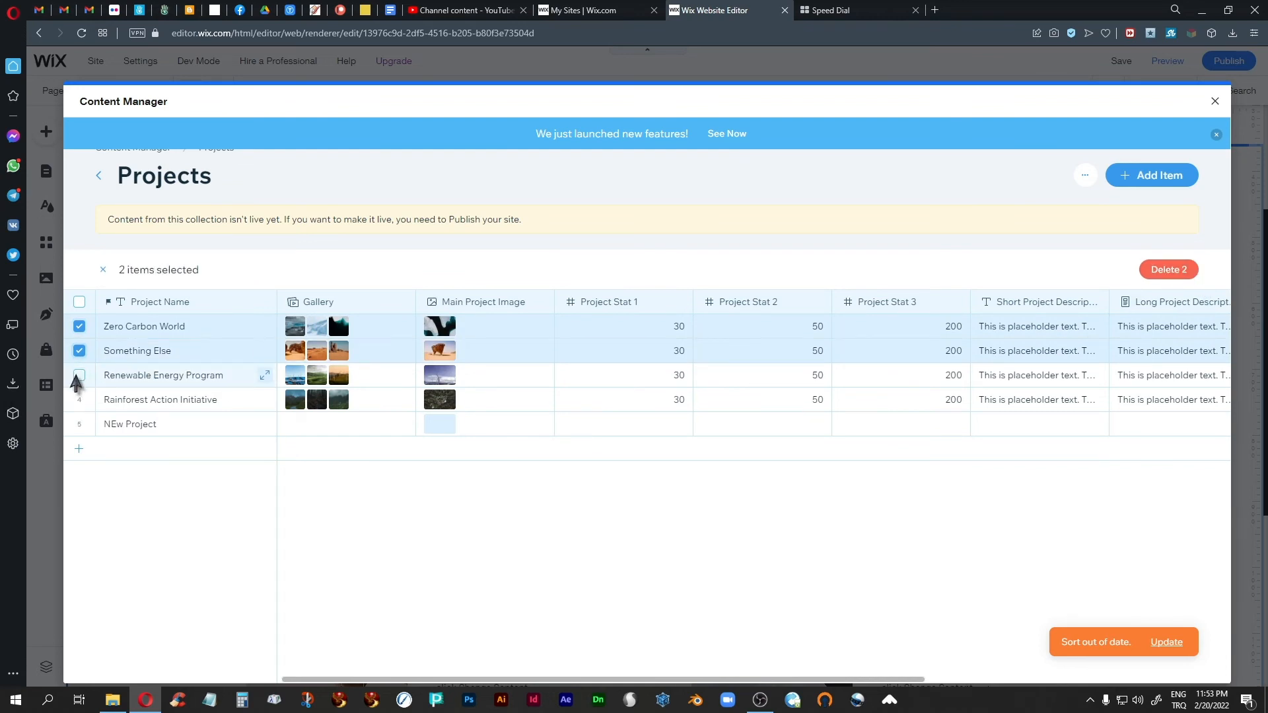
{"action": "left_click", "coordinate": [79, 375]}
{"action": "left_click", "coordinate": [79, 399]}
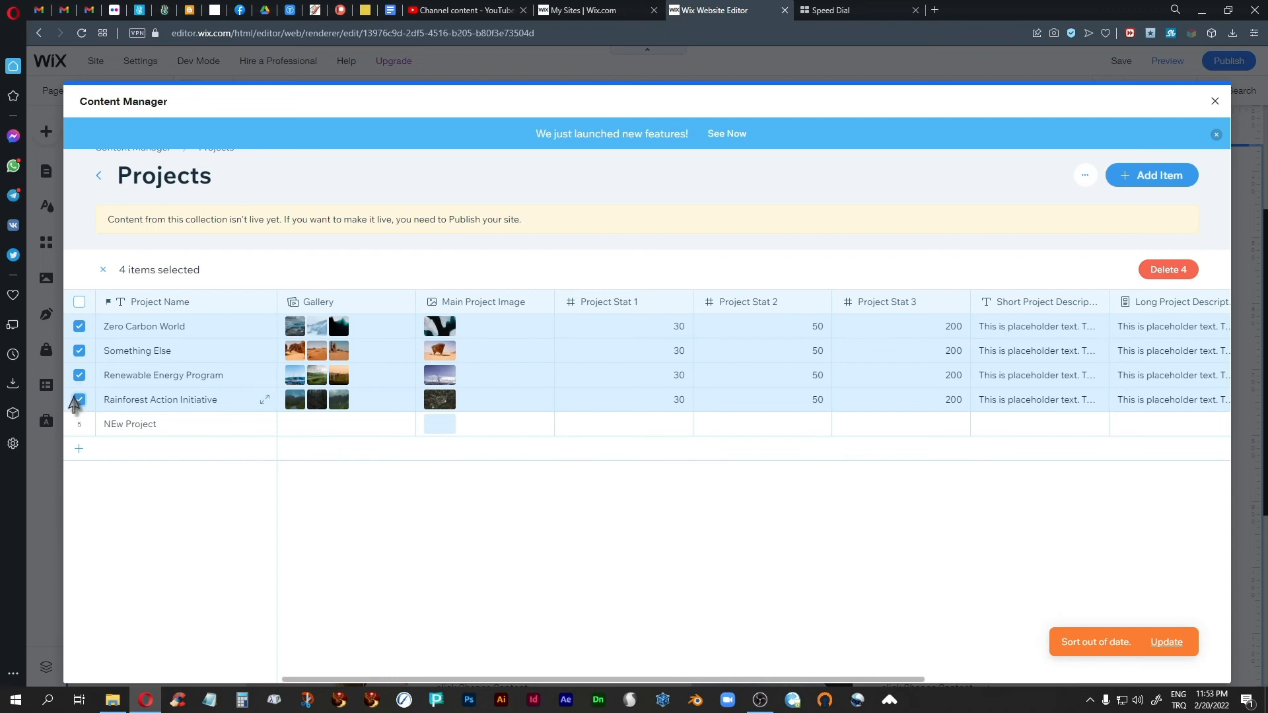
{"action": "left_click", "coordinate": [78, 400]}
{"action": "left_click", "coordinate": [79, 376]}
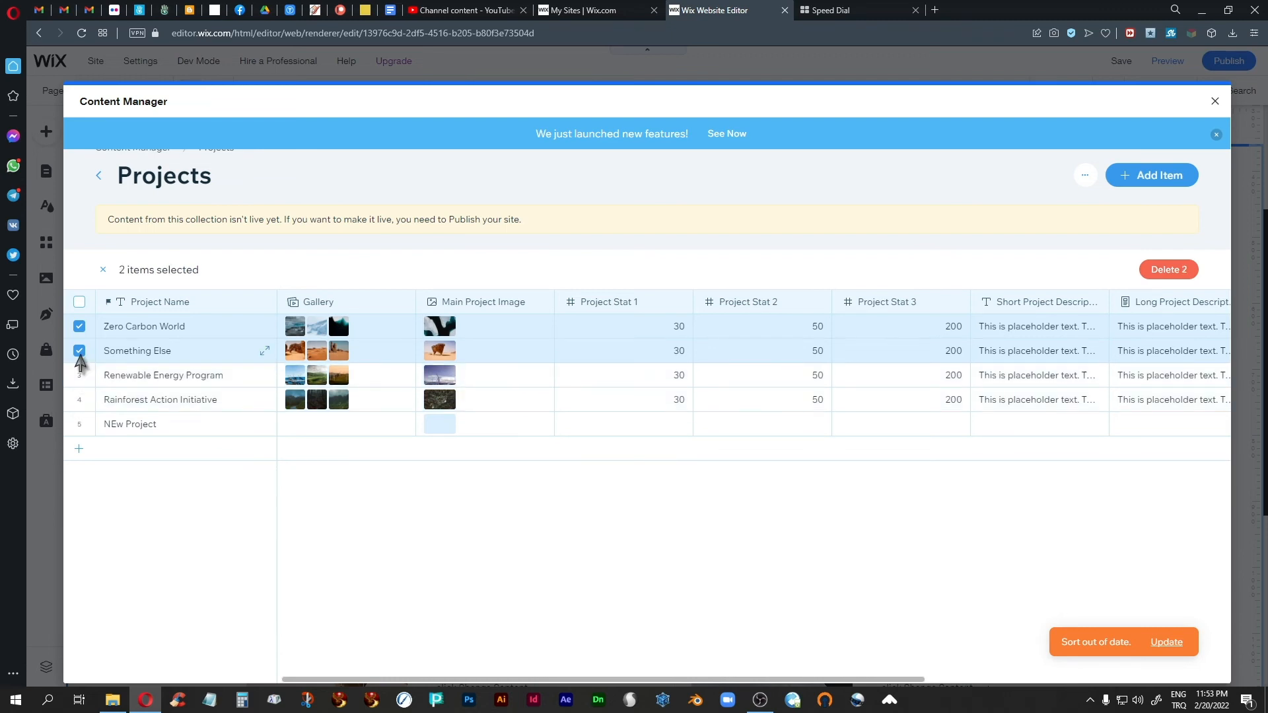
{"action": "left_click", "coordinate": [80, 350]}
{"action": "left_click", "coordinate": [79, 326]}
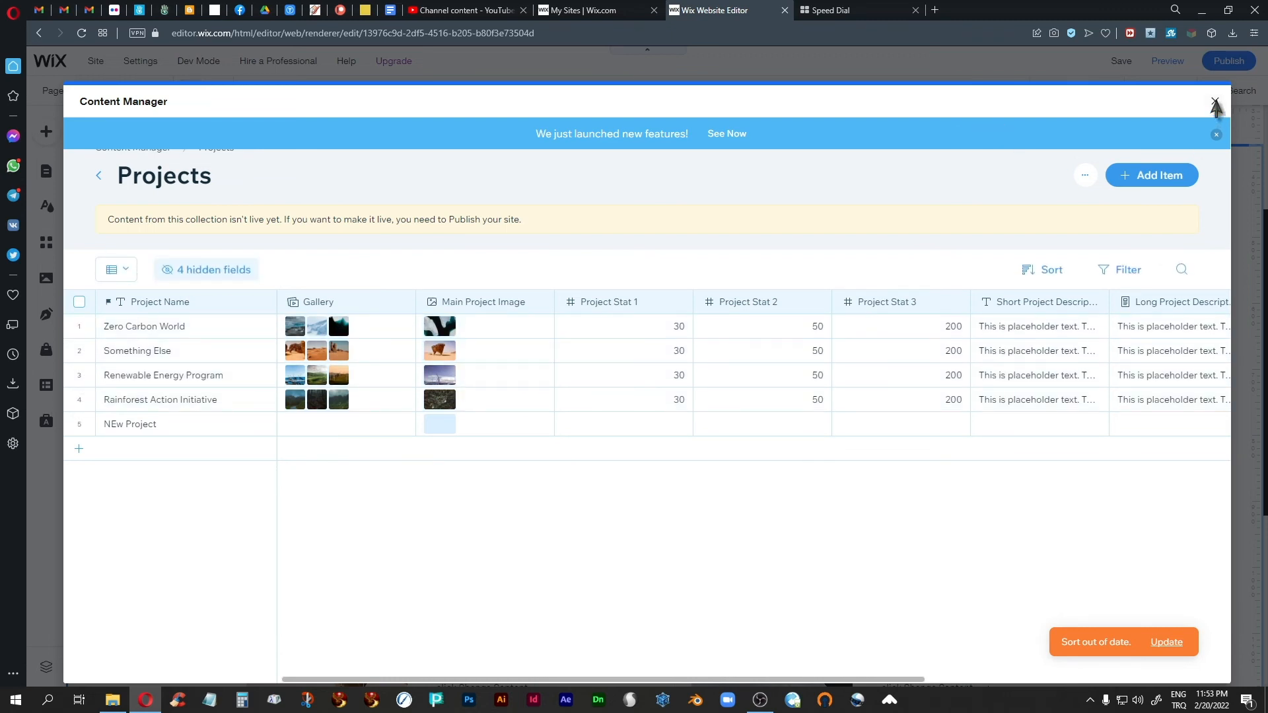
Step: Close the Content Manager and check the new project's card in the repeater on the Projects page
{"action": "left_click", "coordinate": [1215, 103]}
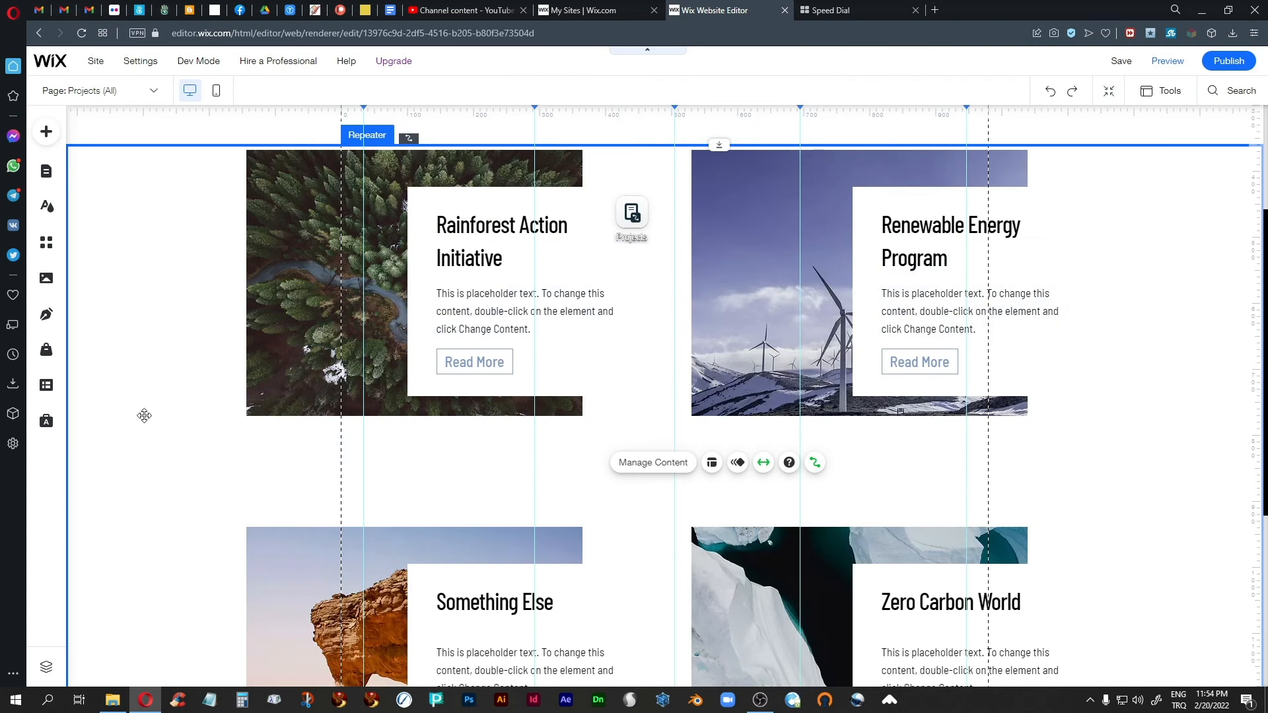
{"action": "scroll", "coordinate": [144, 415], "scroll_direction": "up", "scroll_amount": 2}
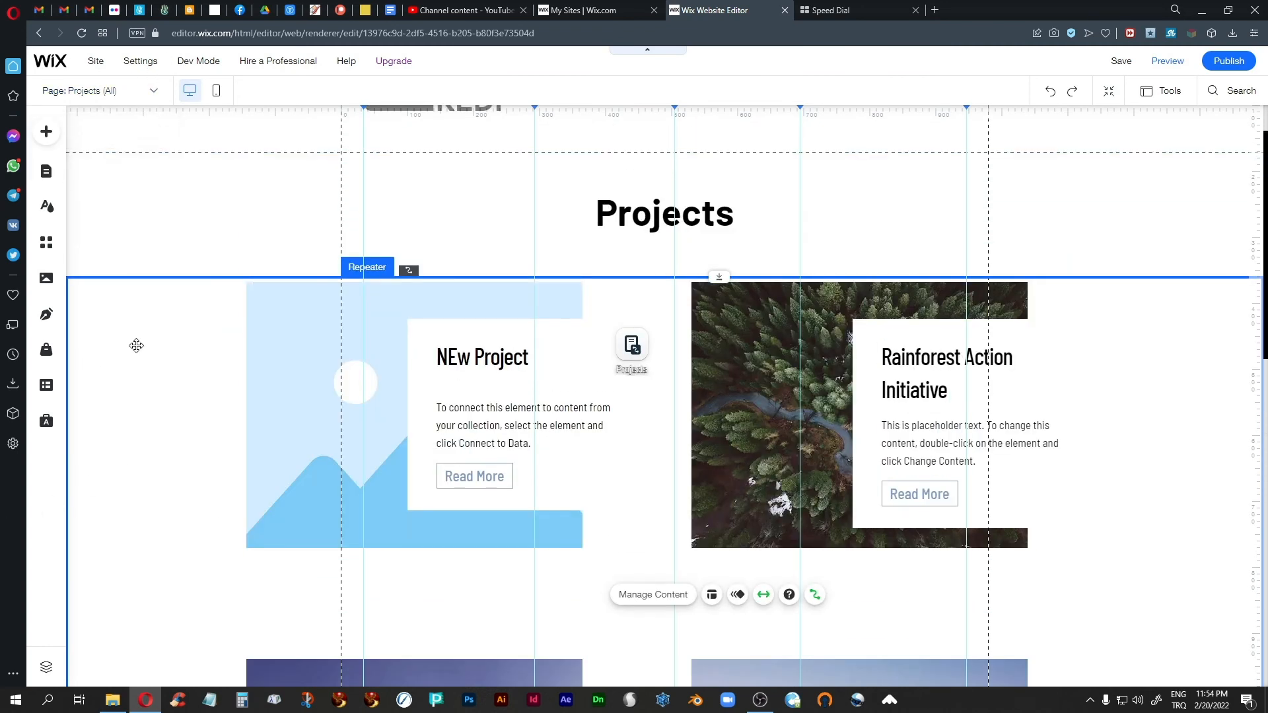
{"action": "scroll", "coordinate": [125, 385], "scroll_direction": "up", "scroll_amount": 1}
{"action": "scroll", "coordinate": [126, 387], "scroll_direction": "down", "scroll_amount": 3}
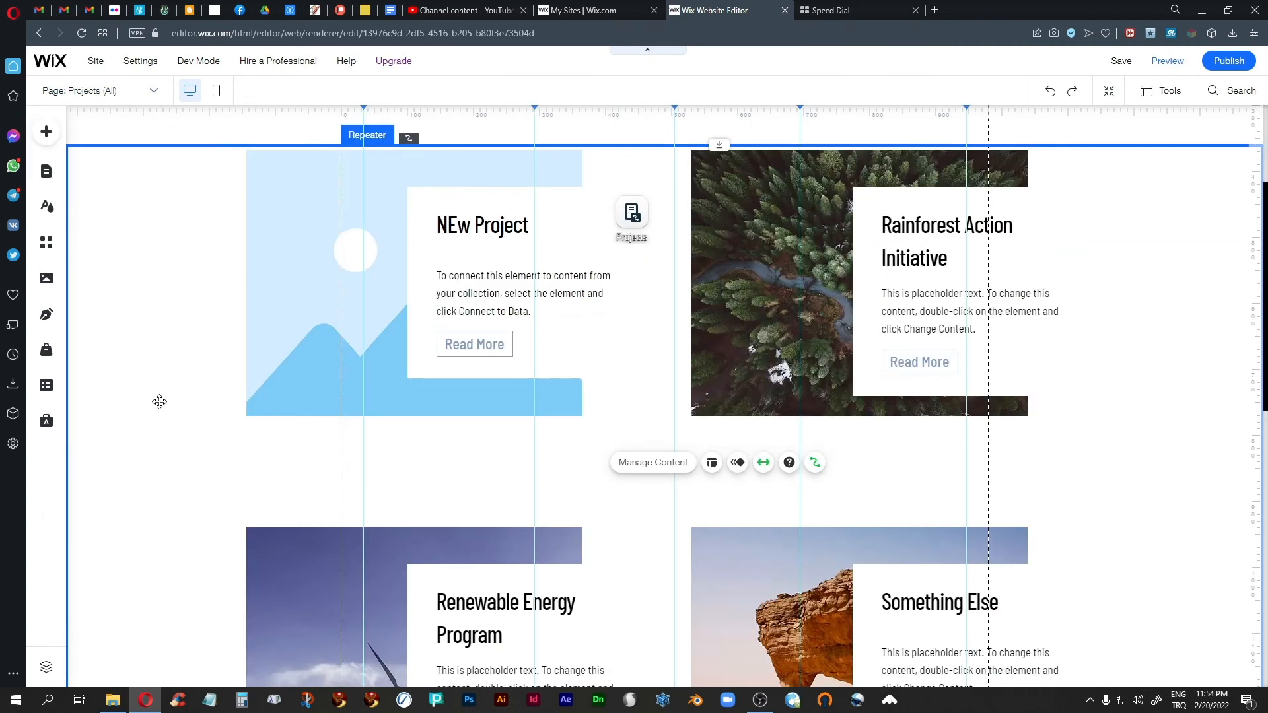
{"action": "left_click", "coordinate": [162, 343]}
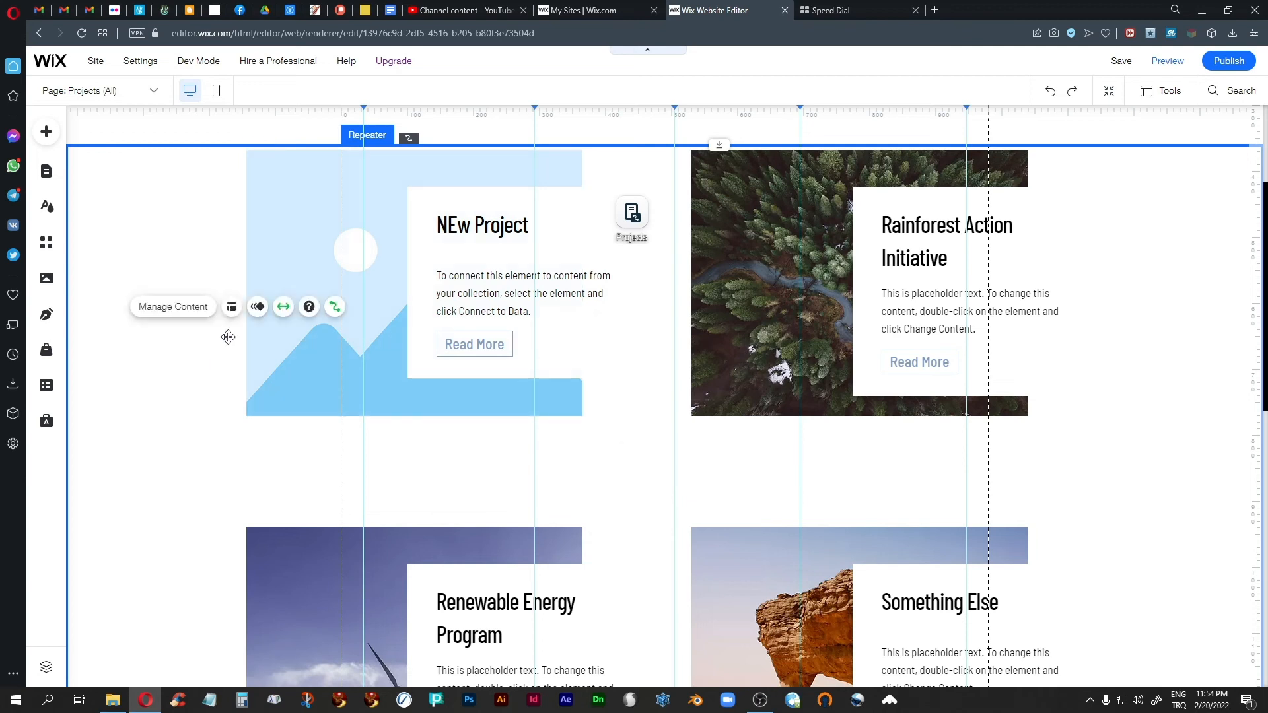
Step: Open the Projects collection from the NEw Project card's placeholder image for changing its content
{"action": "left_click", "coordinate": [367, 240]}
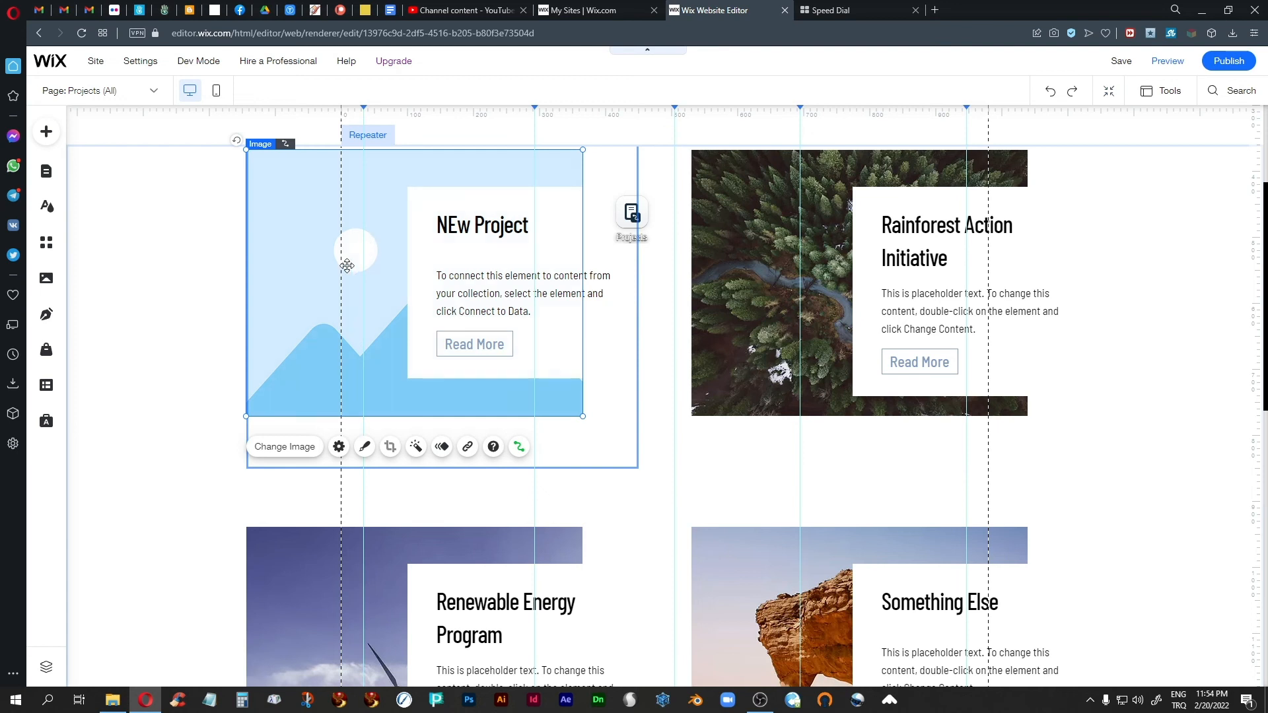
{"action": "left_click", "coordinate": [291, 447]}
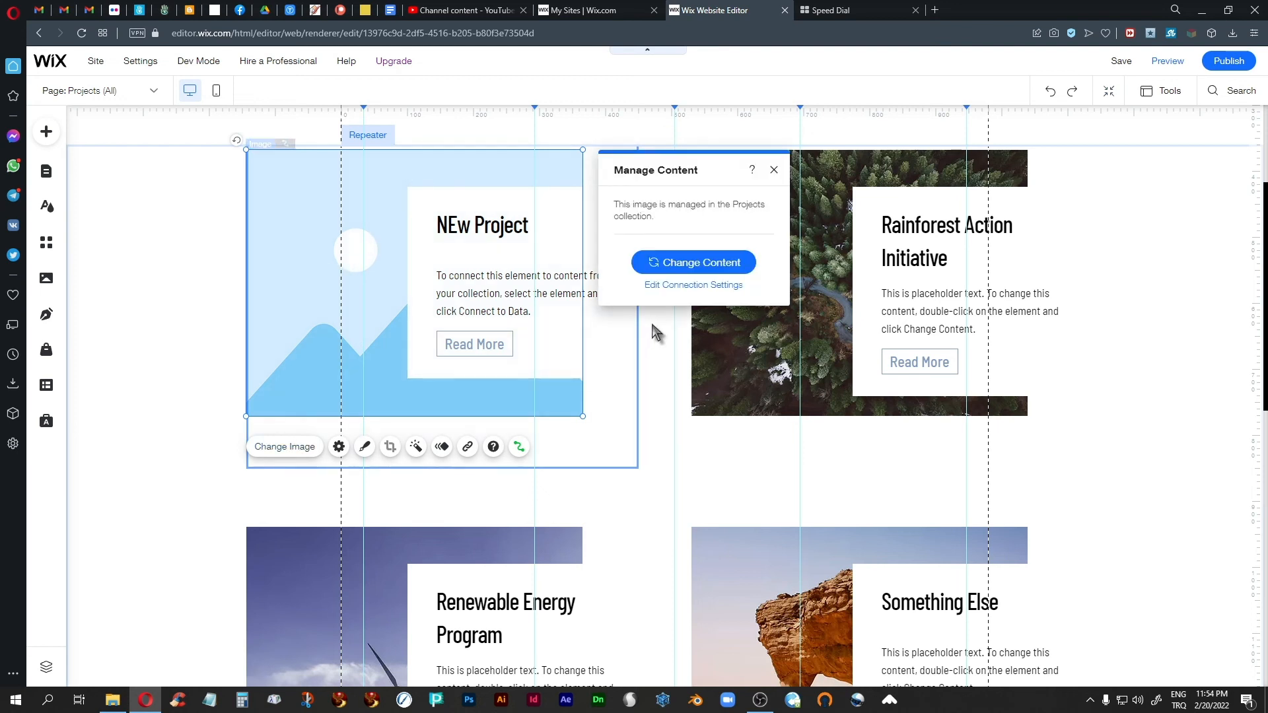
{"action": "left_click", "coordinate": [669, 264]}
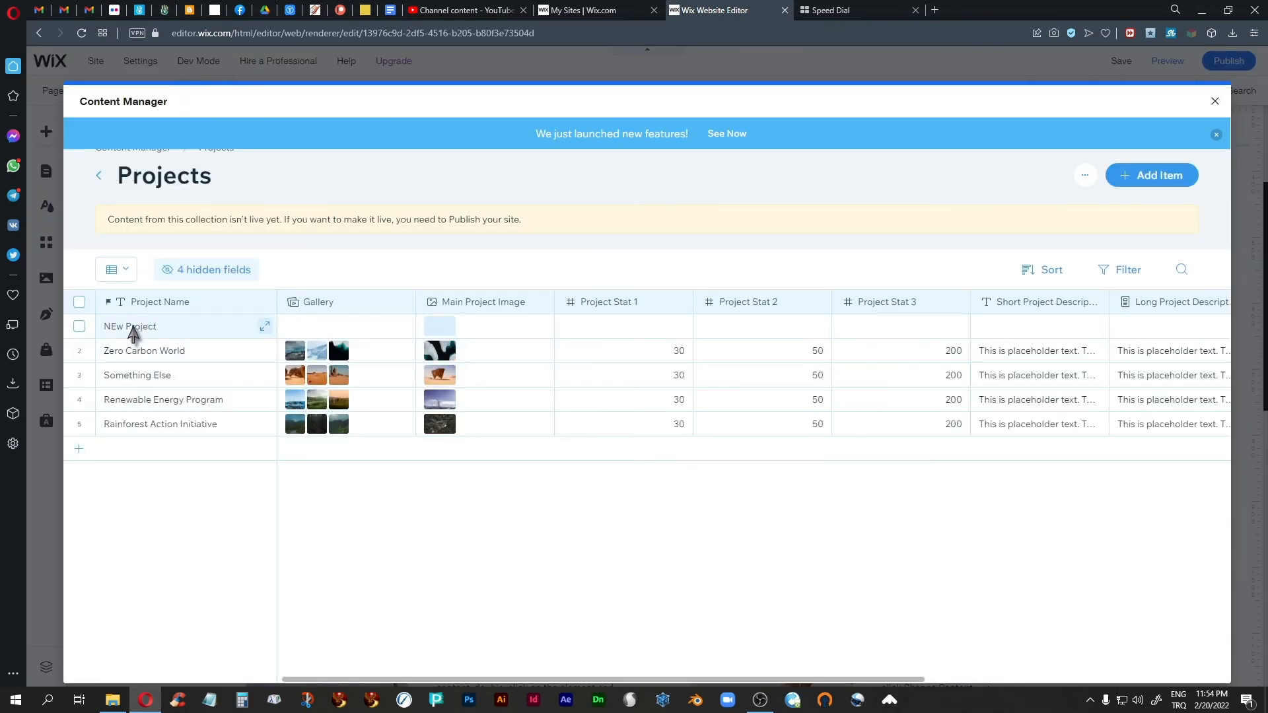
Step: Set the NEw Project item's Main Project Image to black-white-layers-paper-top-view from the backgrounds folder of the site files
{"action": "left_click", "coordinate": [134, 327]}
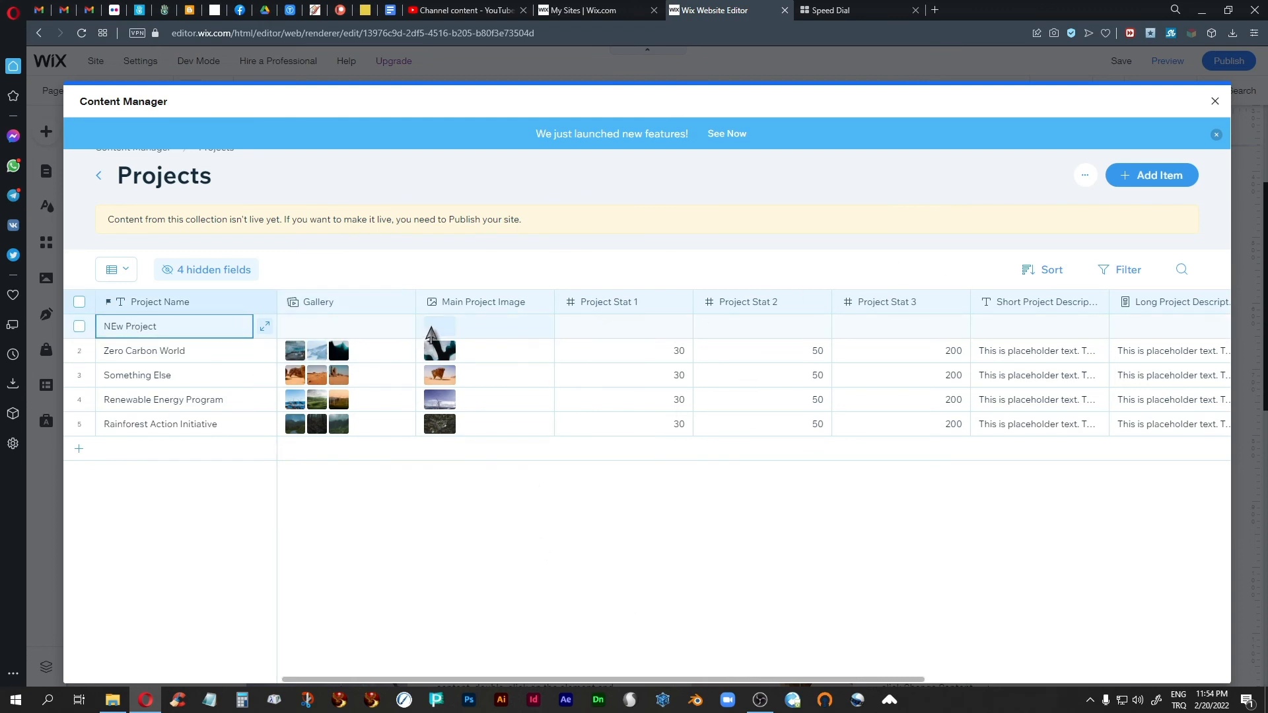
{"action": "left_click", "coordinate": [430, 332]}
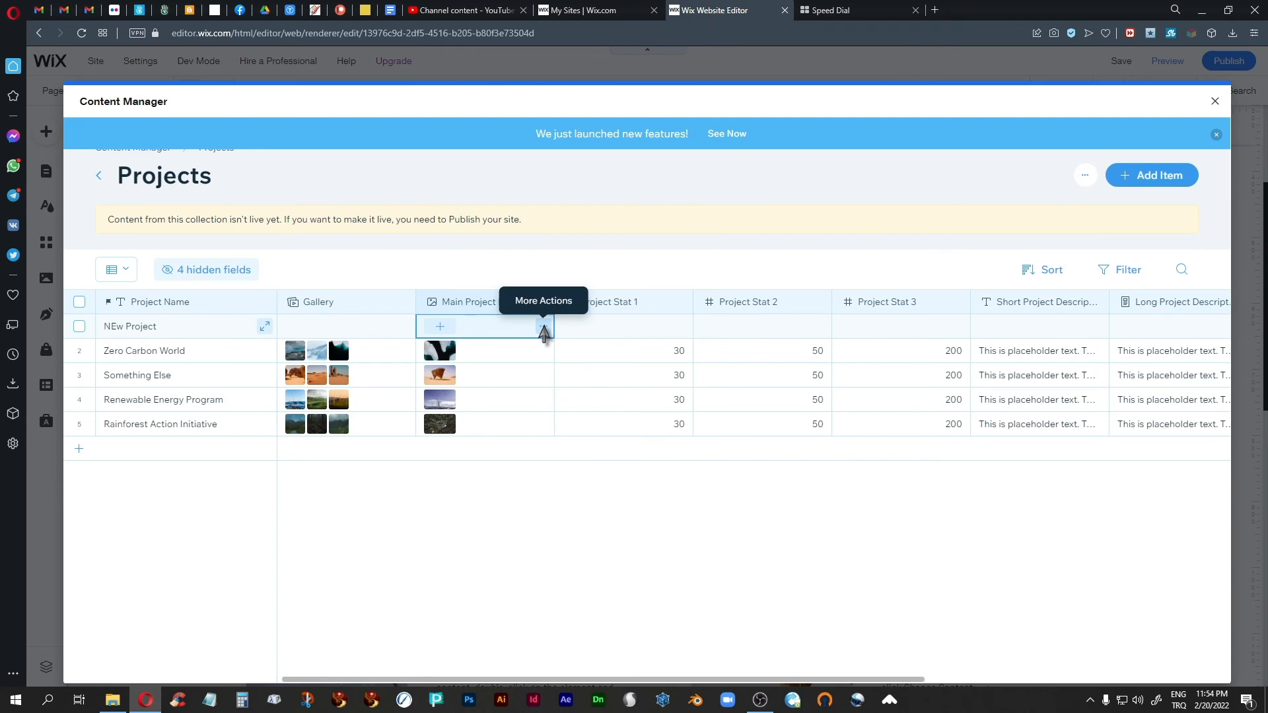
{"action": "left_click", "coordinate": [543, 328]}
{"action": "left_click", "coordinate": [527, 278]}
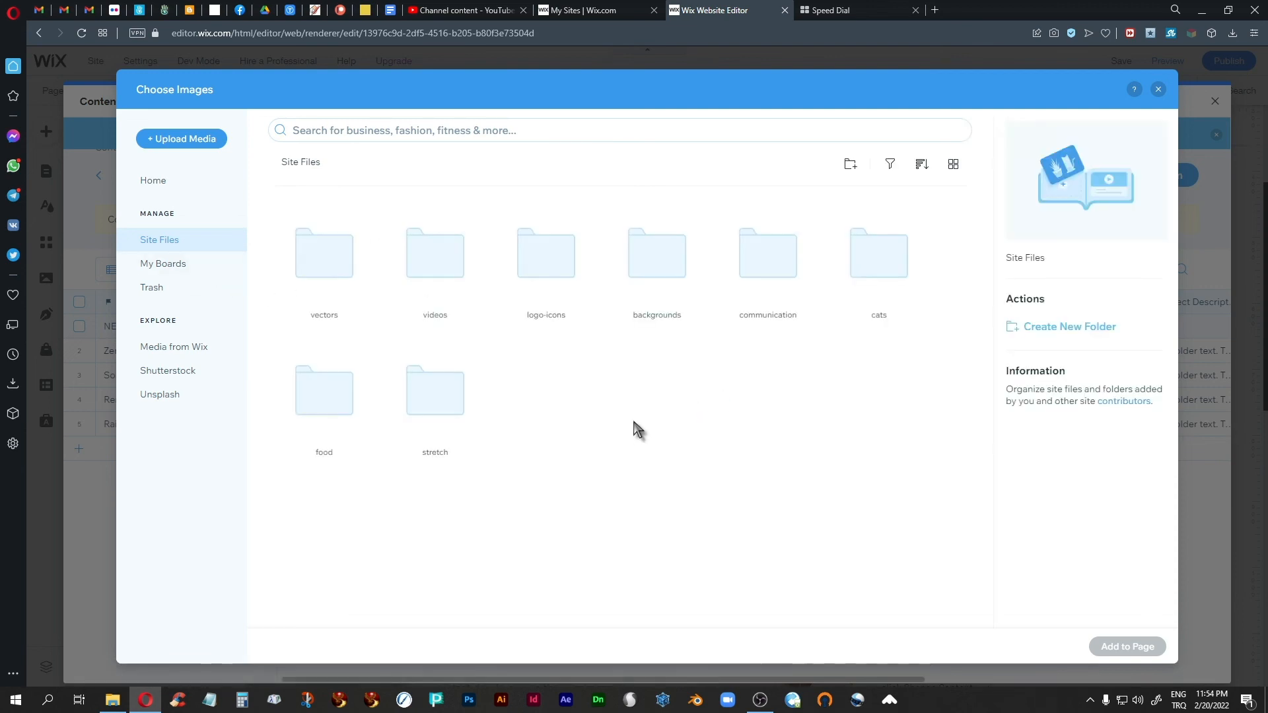
{"action": "double_click", "coordinate": [658, 264]}
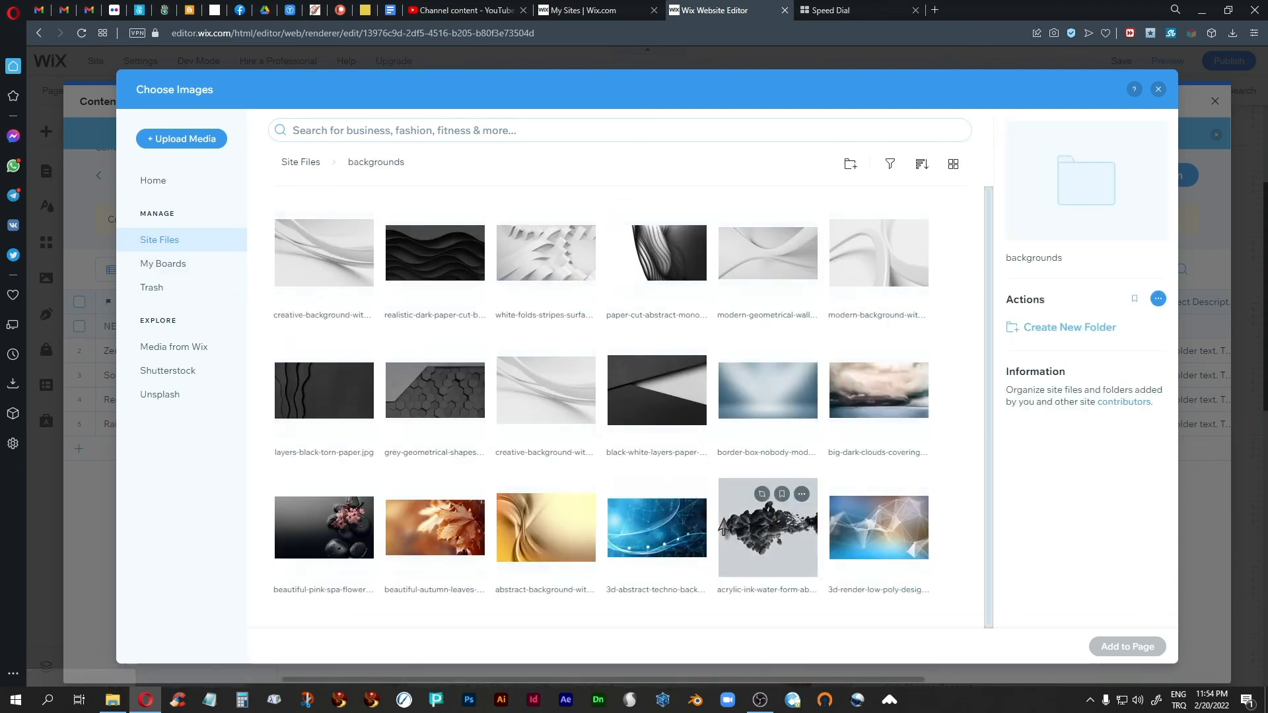
{"action": "left_click", "coordinate": [648, 416]}
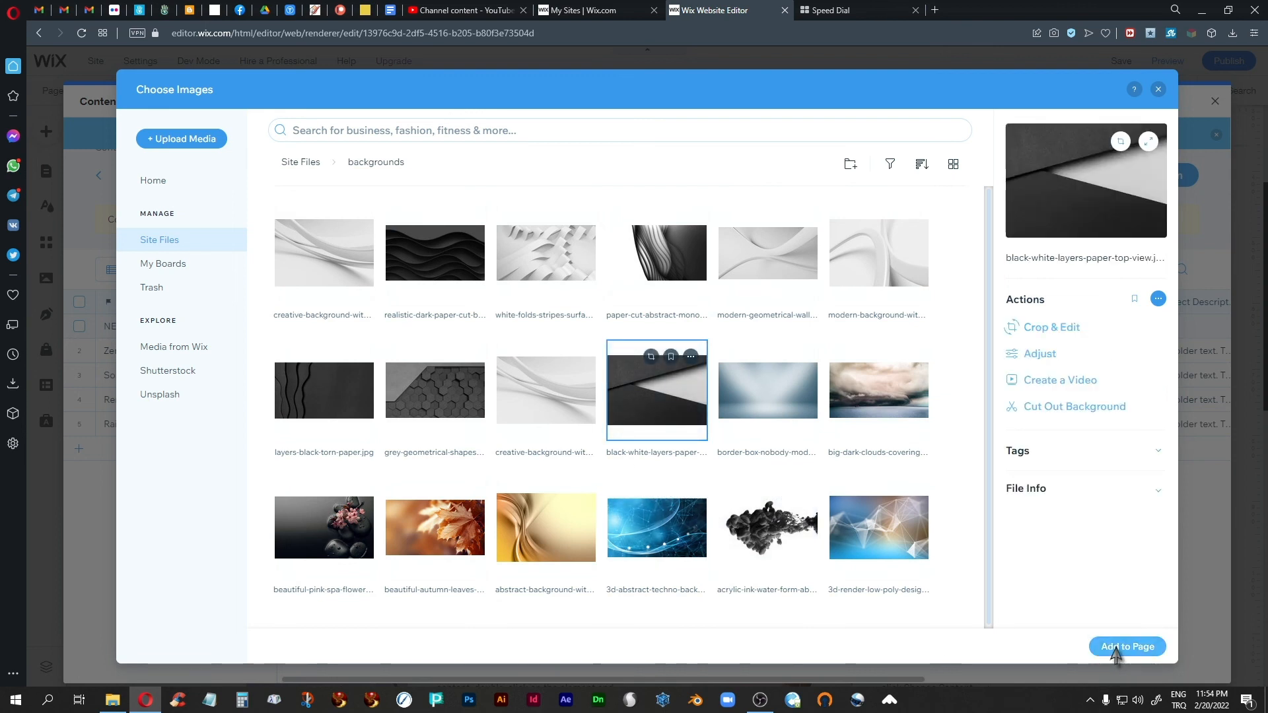
{"action": "left_click", "coordinate": [1127, 646]}
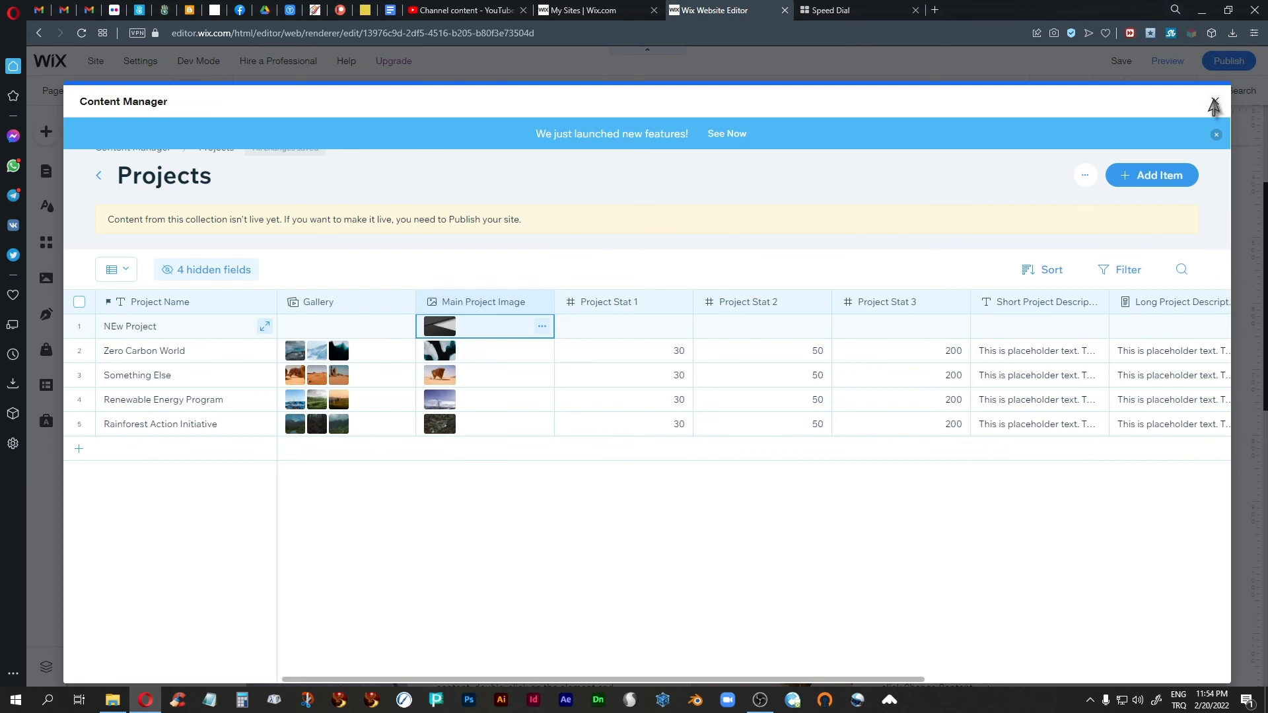
Step: Return from the Content Manager to the Projects page and check the NEw Project card's image in the repeater
{"action": "left_click", "coordinate": [1214, 101]}
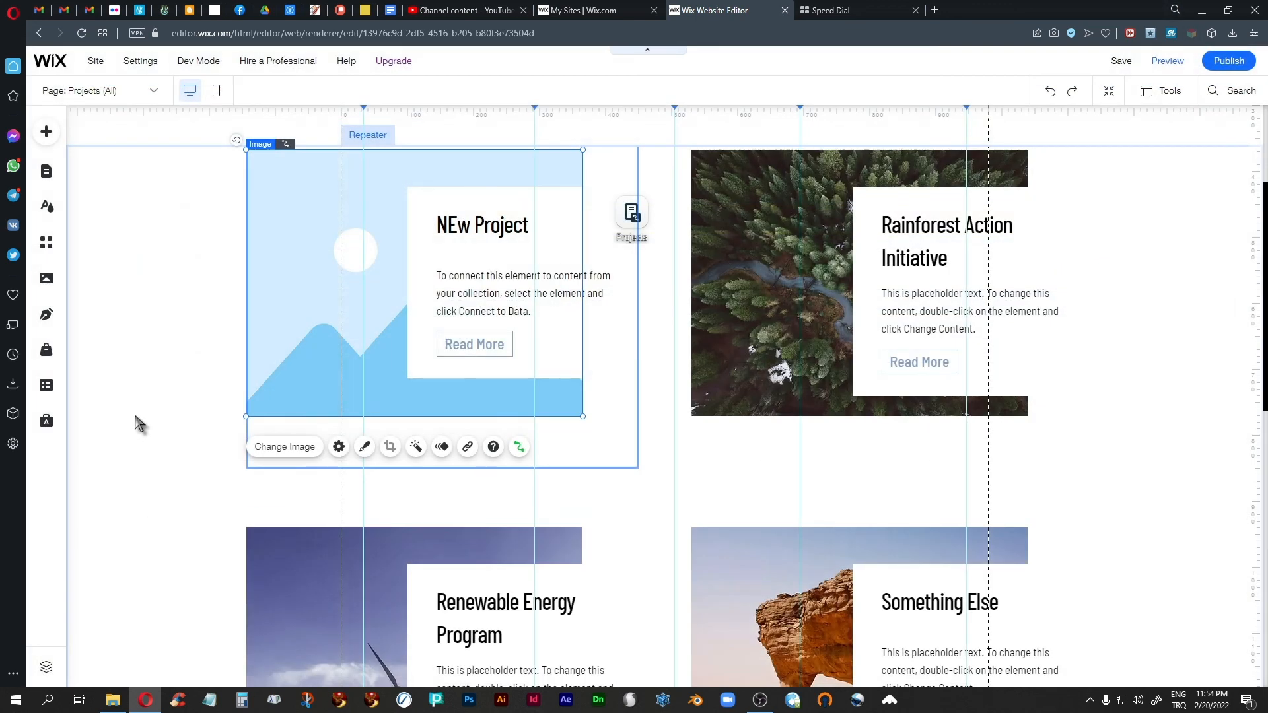
{"action": "left_click", "coordinate": [130, 385]}
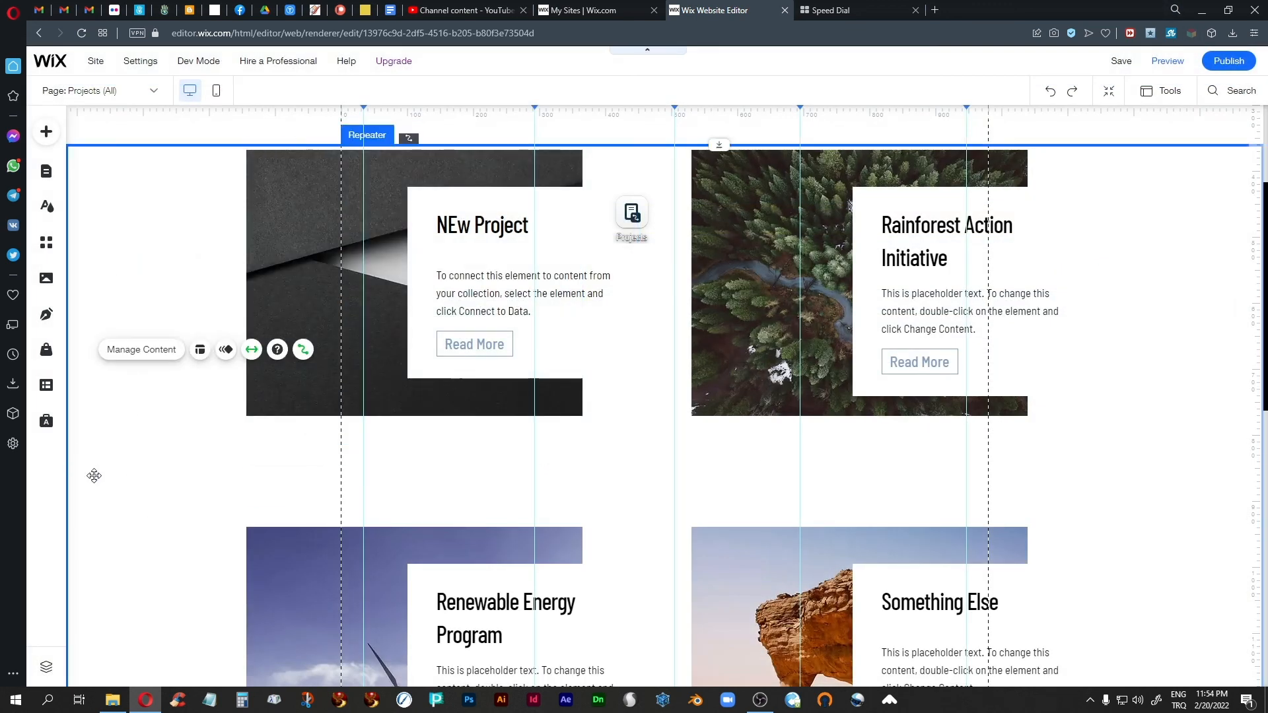
{"action": "scroll", "coordinate": [125, 489], "scroll_direction": "up", "scroll_amount": 3}
{"action": "scroll", "coordinate": [125, 489], "scroll_direction": "down", "scroll_amount": 3}
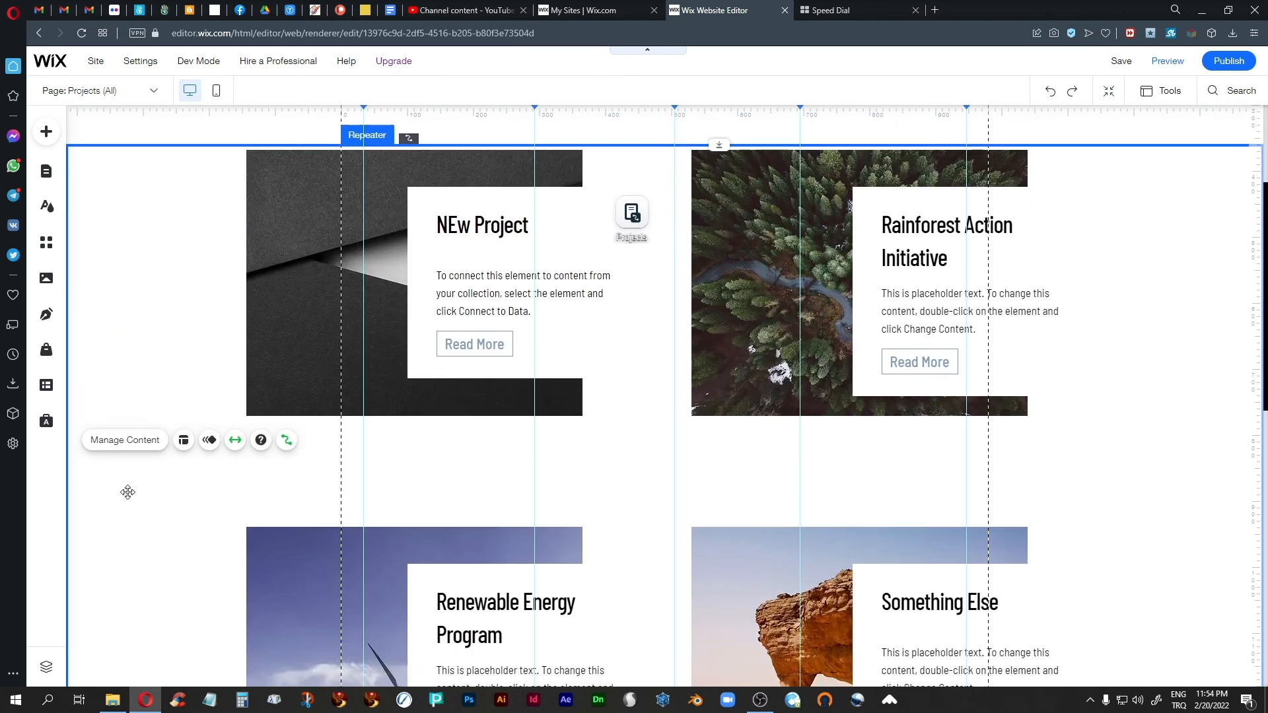
{"action": "scroll", "coordinate": [128, 492], "scroll_direction": "up", "scroll_amount": 3}
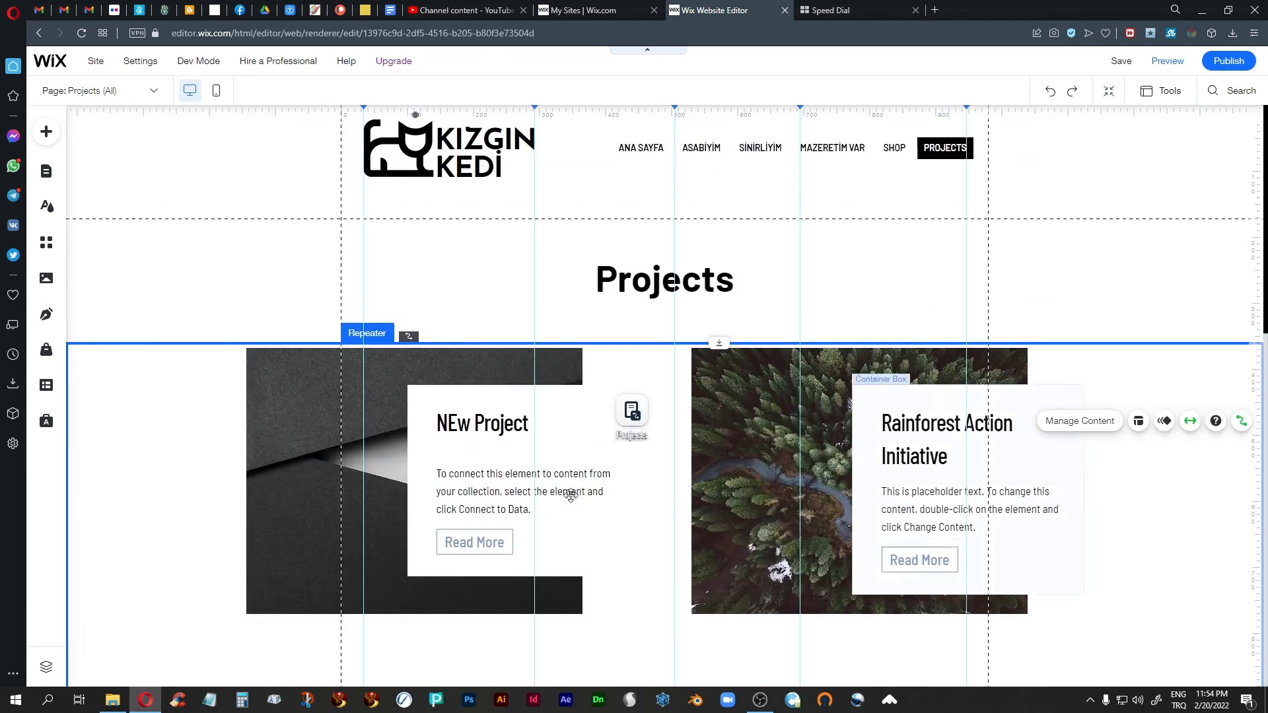